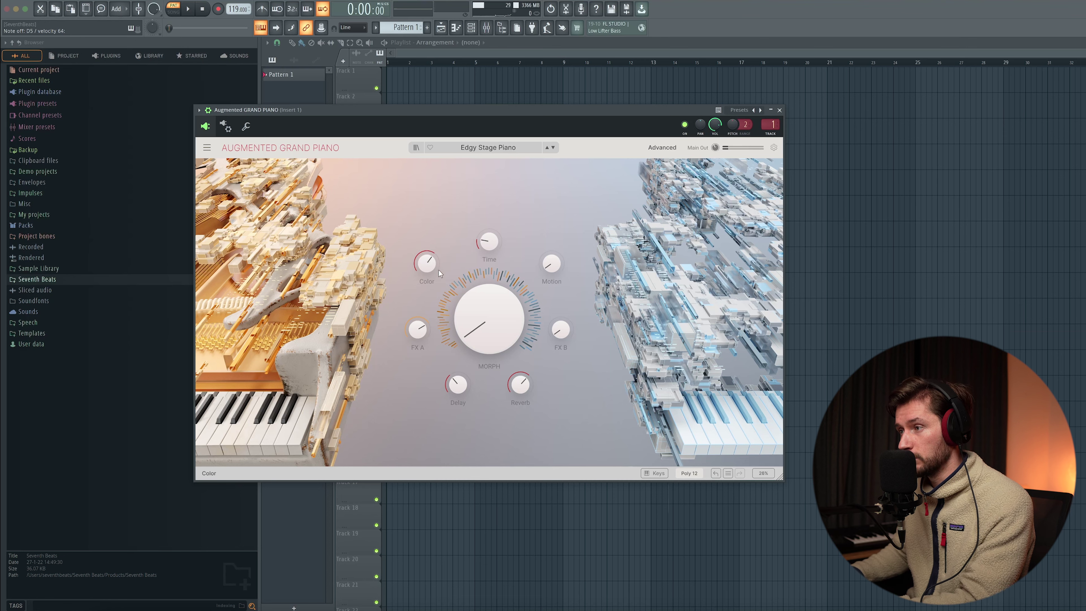
Turn down the FX A amount on the Edgy Stage Piano preset.
left_click_drag(417, 328, 417, 359)
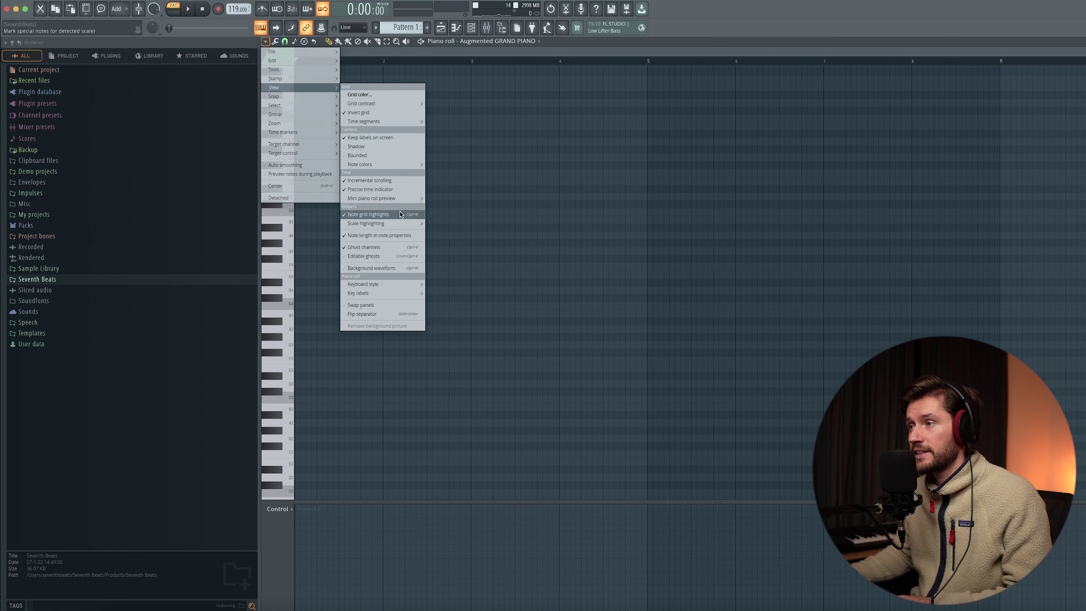
Set the piano roll's scale highlighting to Major (Ionian) with C# as the root note.
mouse_move(390, 224)
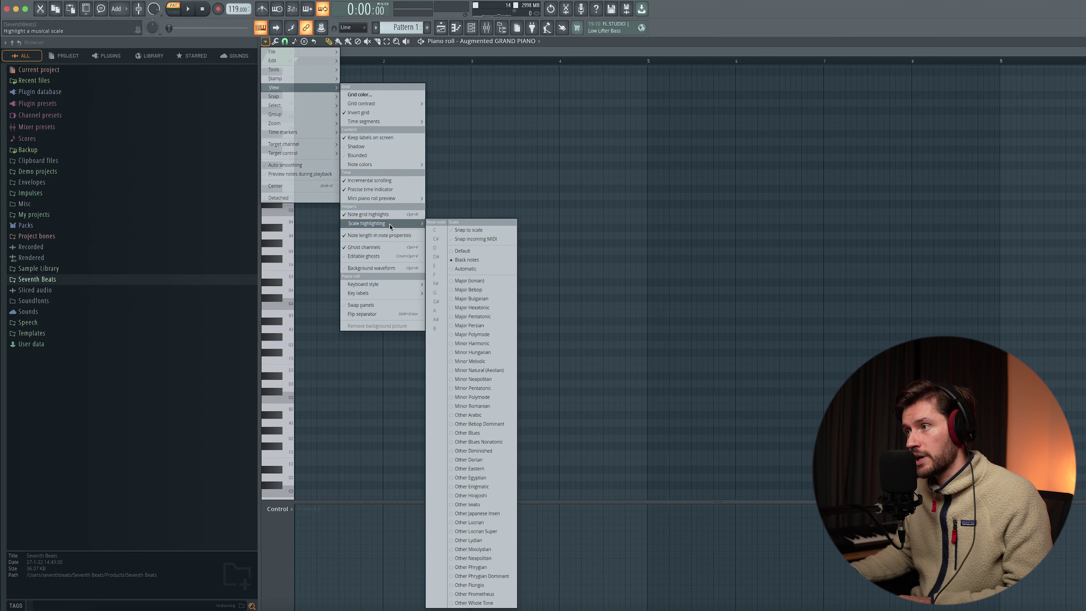
left_click(487, 283)
left_click(265, 41)
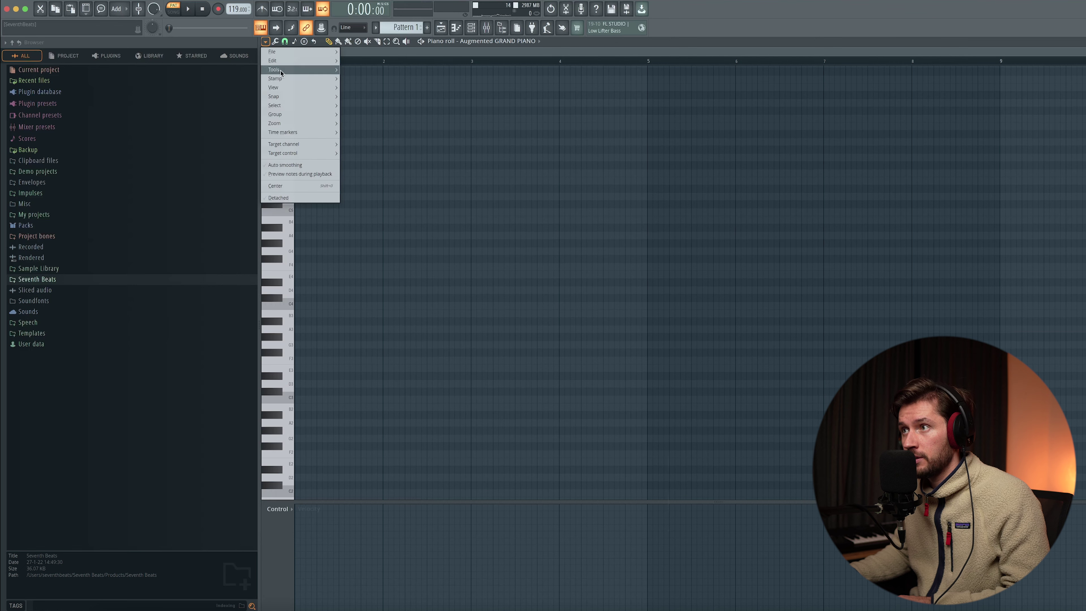
mouse_move(274, 87)
mouse_move(370, 225)
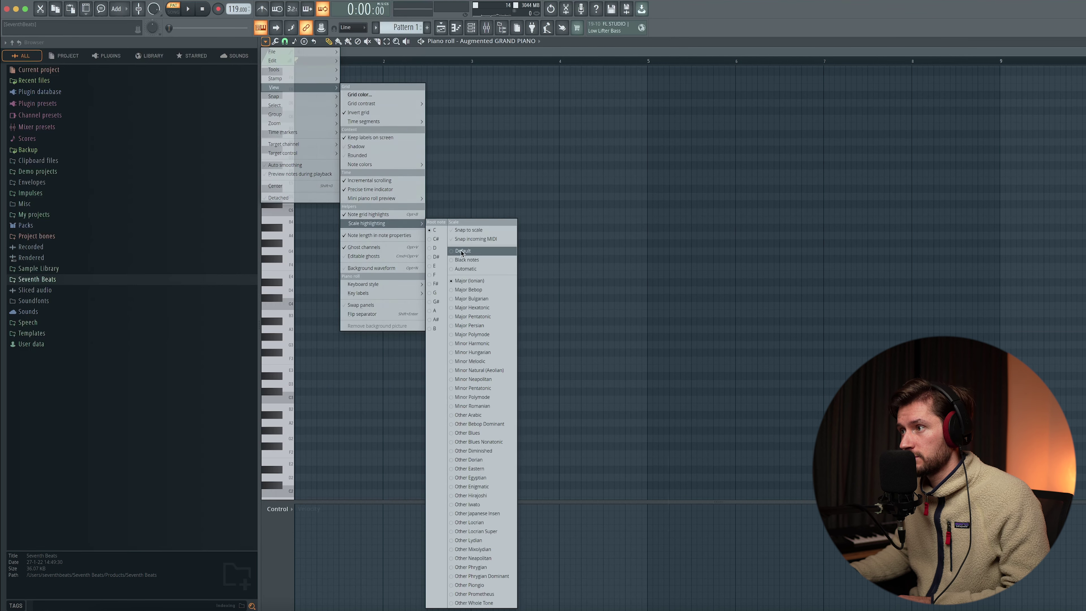
left_click(442, 239)
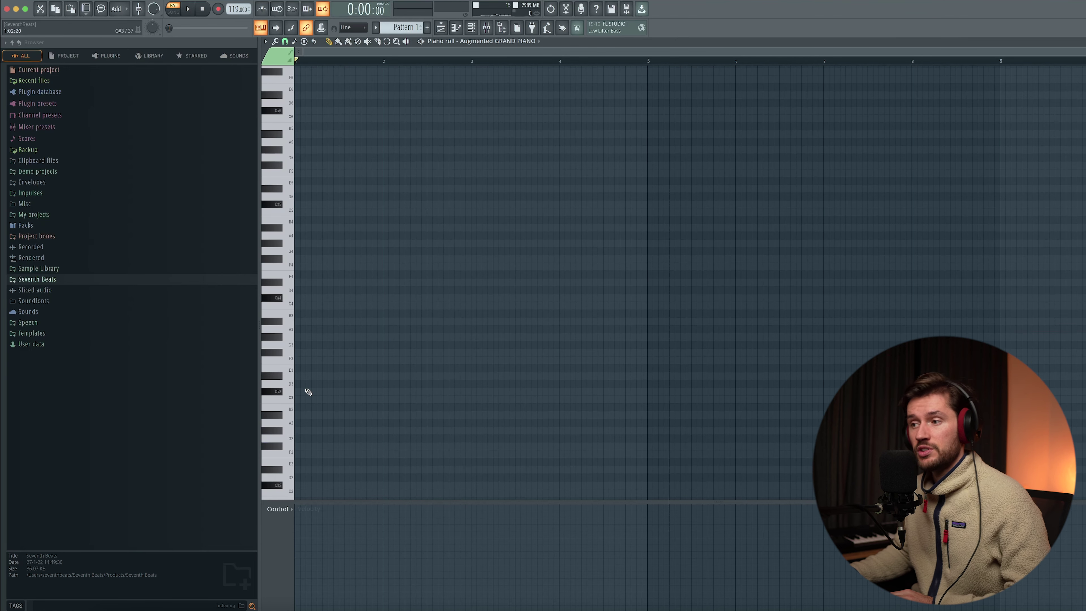
Draw a two-bar chord of C#4, F4, G#4 and C5 at the start of the pattern.
left_click(302, 299)
left_click_drag(316, 299, 464, 299)
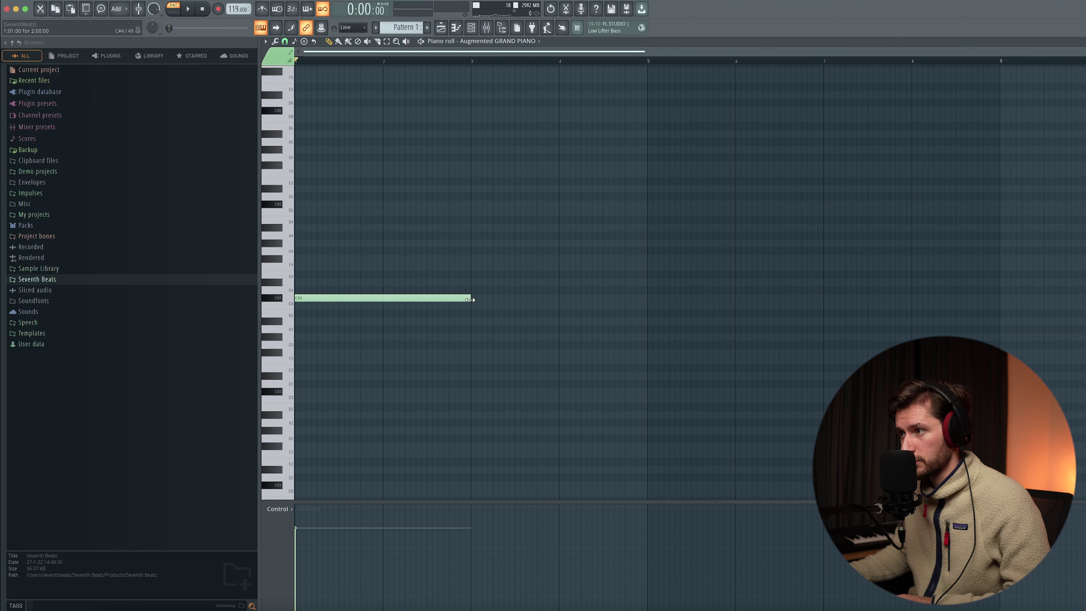
scroll(427, 298, "up", 2)
left_click(316, 290)
left_click(308, 267)
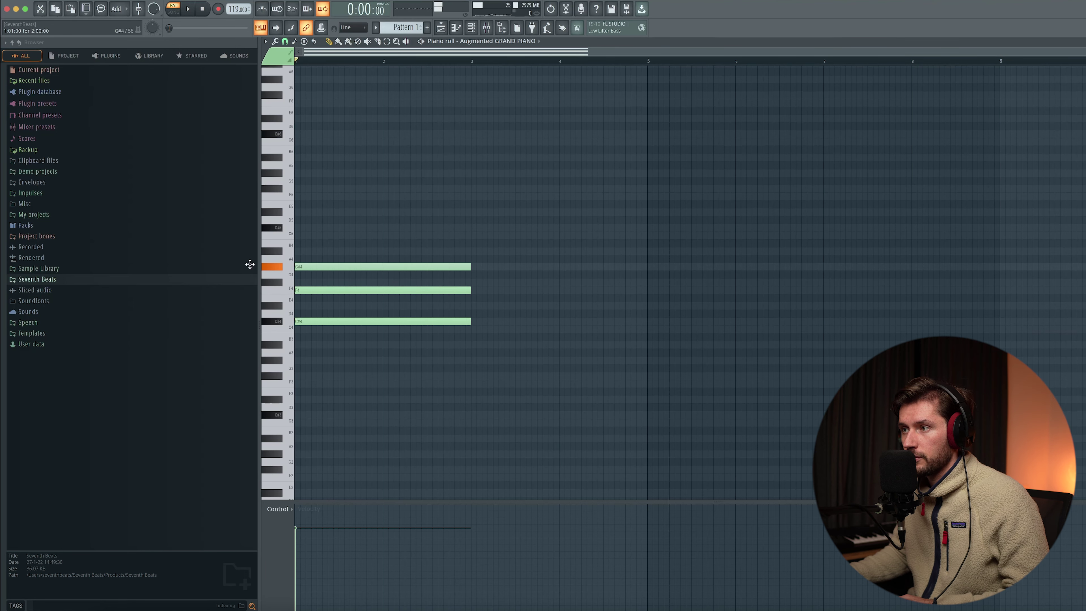
left_click(314, 236)
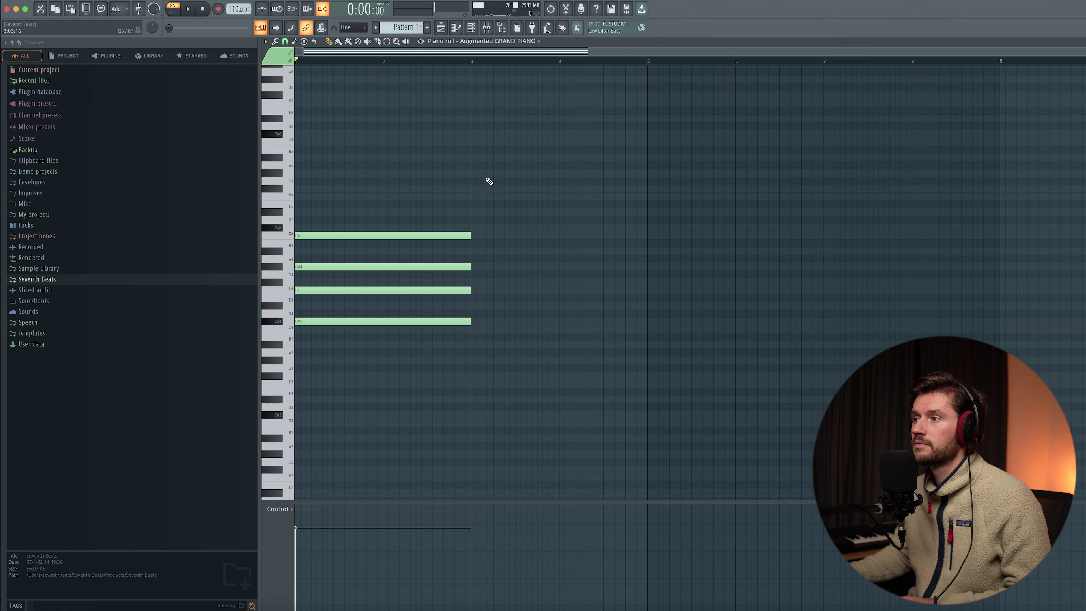
Raise the chord's upper three notes (F, G# and C) by one octave, auditioning the chord before and after the change.
key("space")
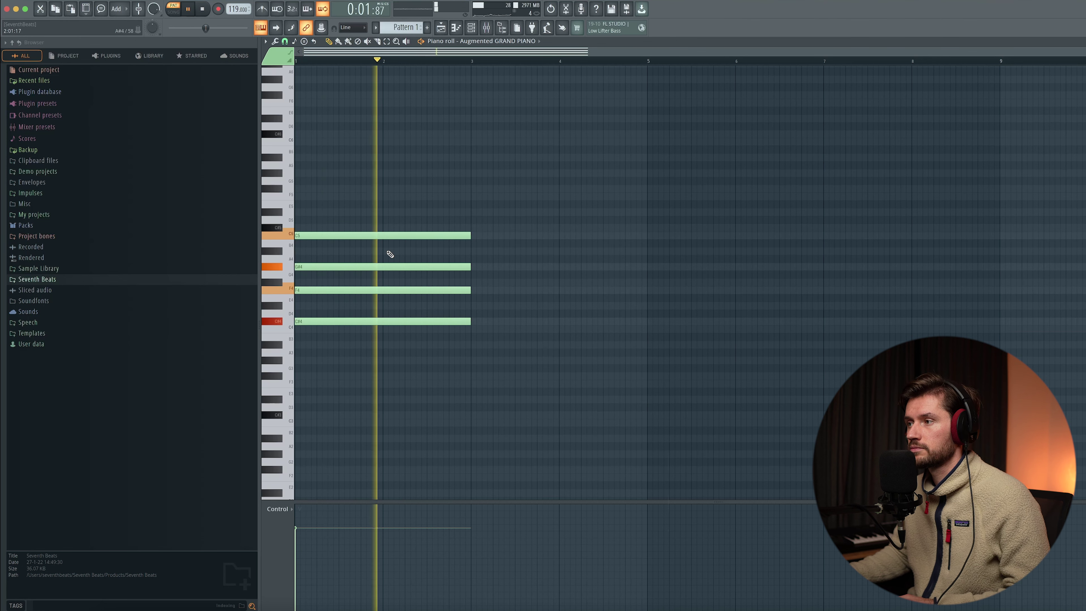
key("space")
left_click_drag(410, 227, 371, 302)
key("ctrl+Up")
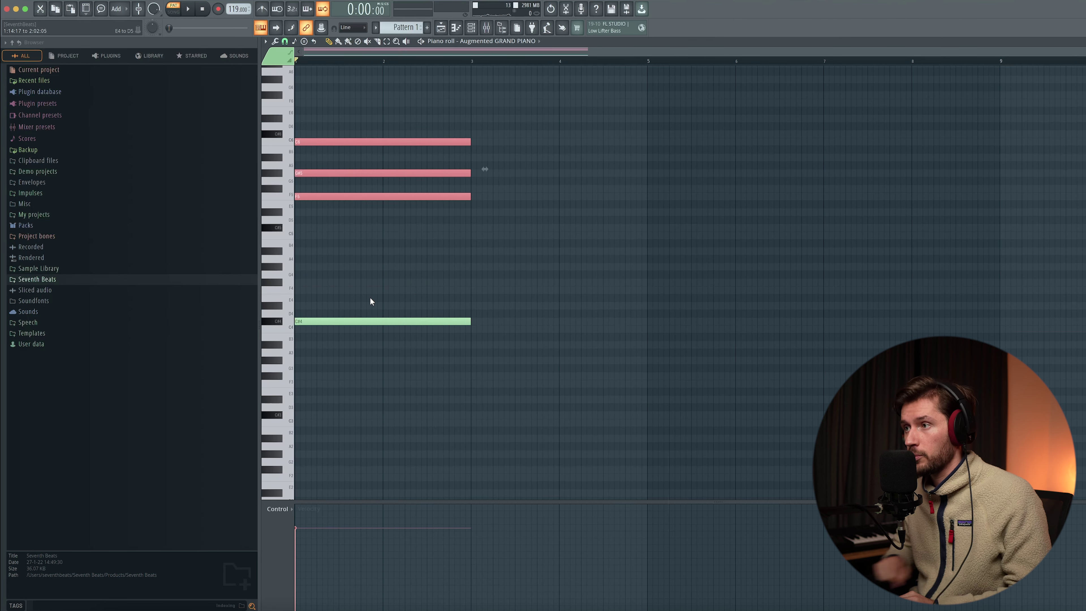
scroll(446, 286, "up", 3)
key("space")
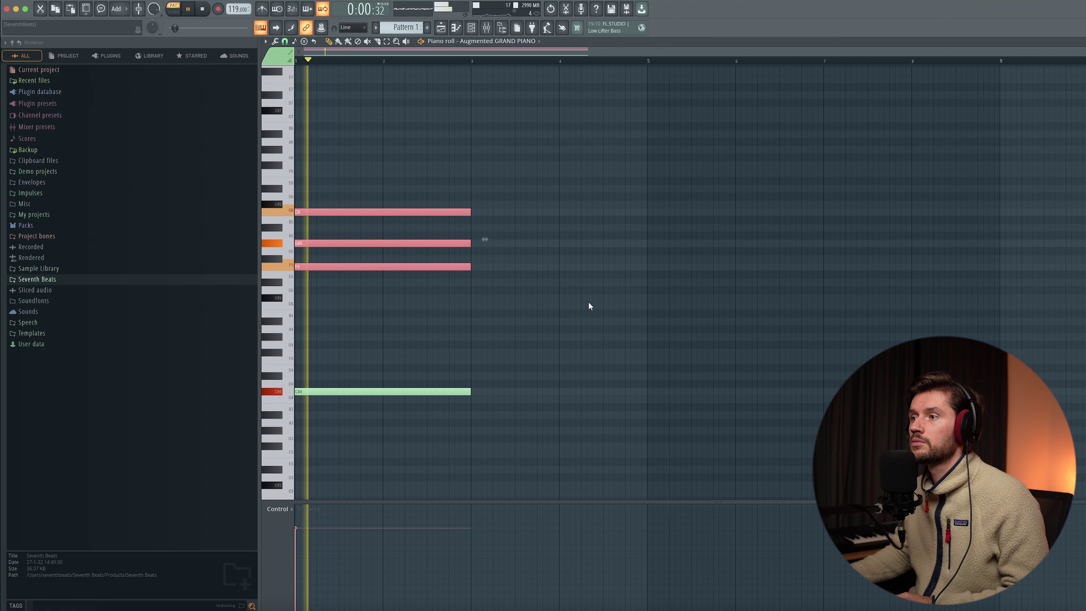
key("ctrl+d")
scroll(552, 298, "down", 1)
key("space")
Duplicate the first chord three semitones lower with A#3 as its root, placing the copy right after the shortened original.
left_click_drag(389, 146, 402, 391)
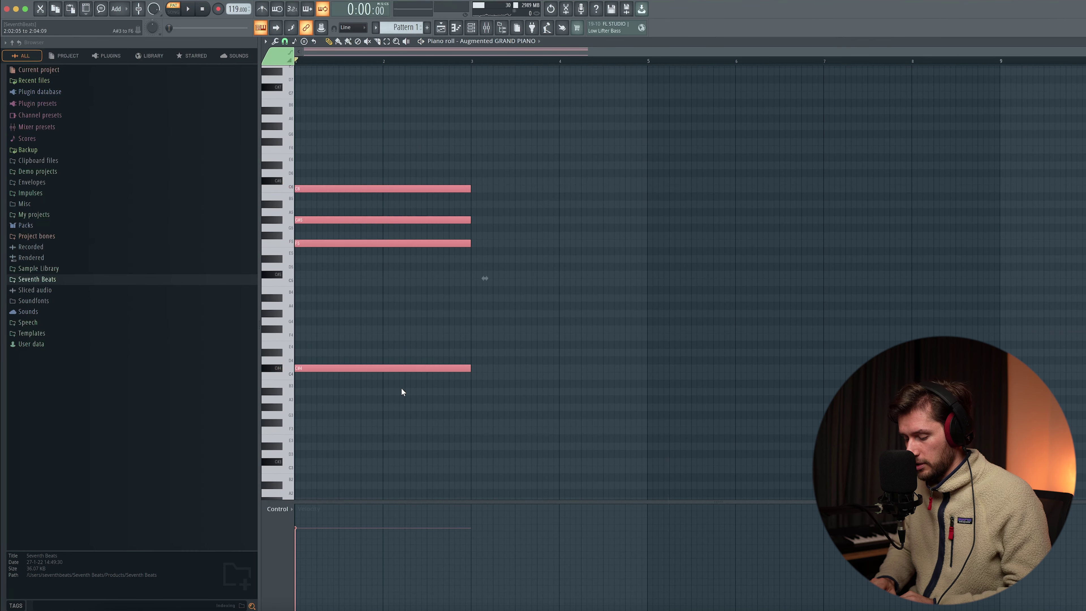
key("shift+Right")
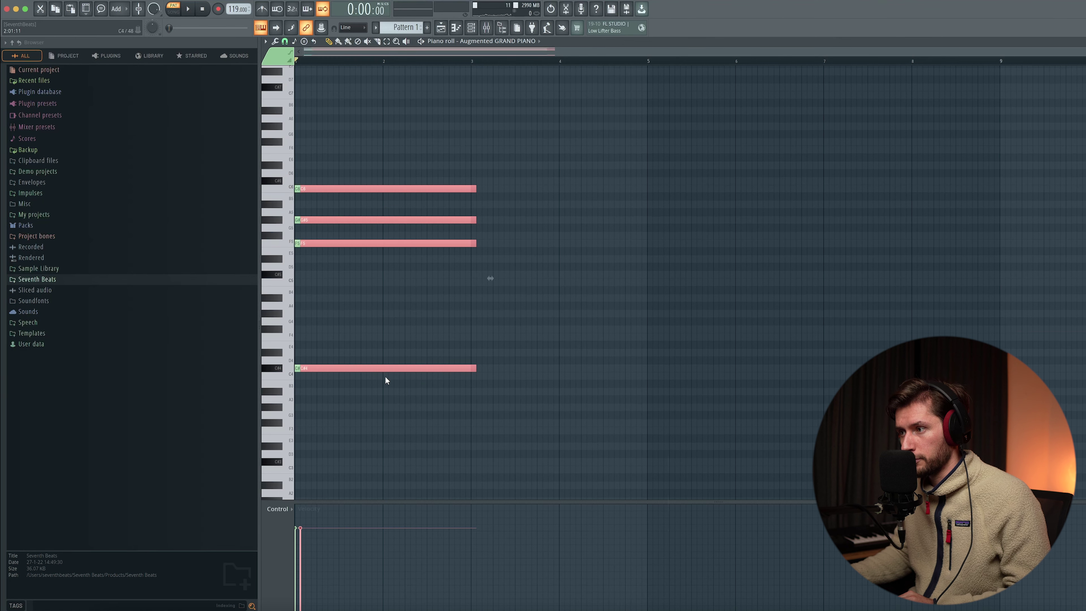
left_click_drag(383, 368, 542, 389)
left_click_drag(448, 129, 439, 394)
left_click(496, 151)
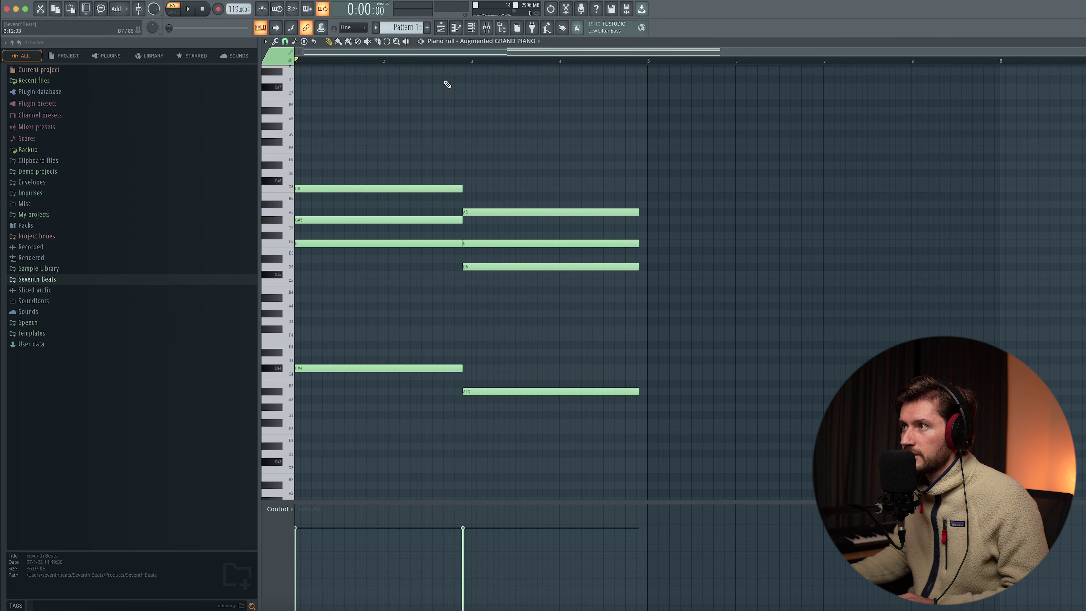
Make the first two chords meet at 2:15 and extend the second chord to bar 5.
left_click(461, 62)
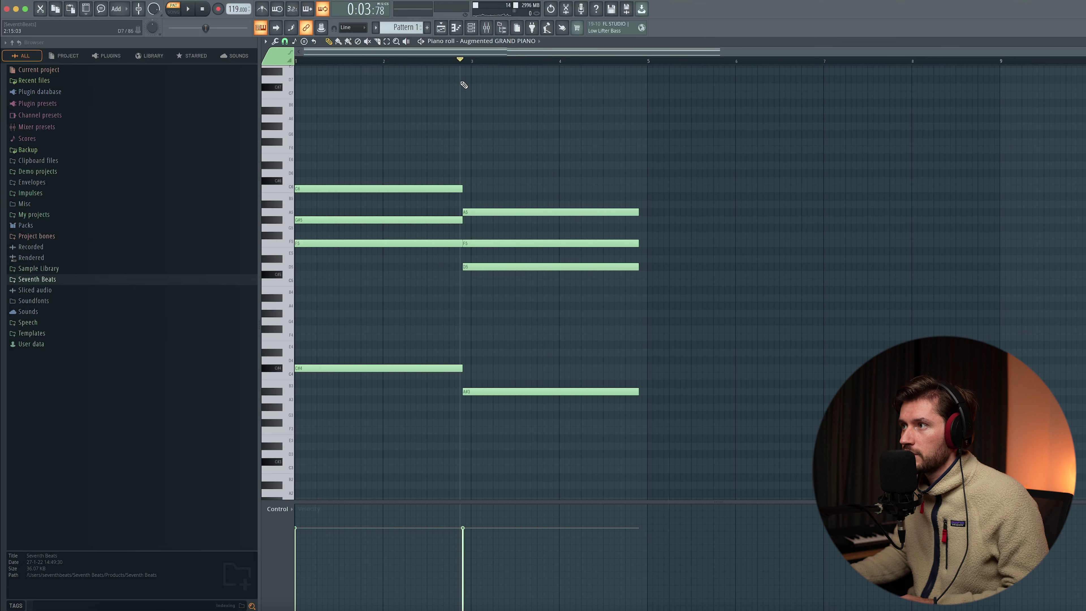
key("ctrl+z")
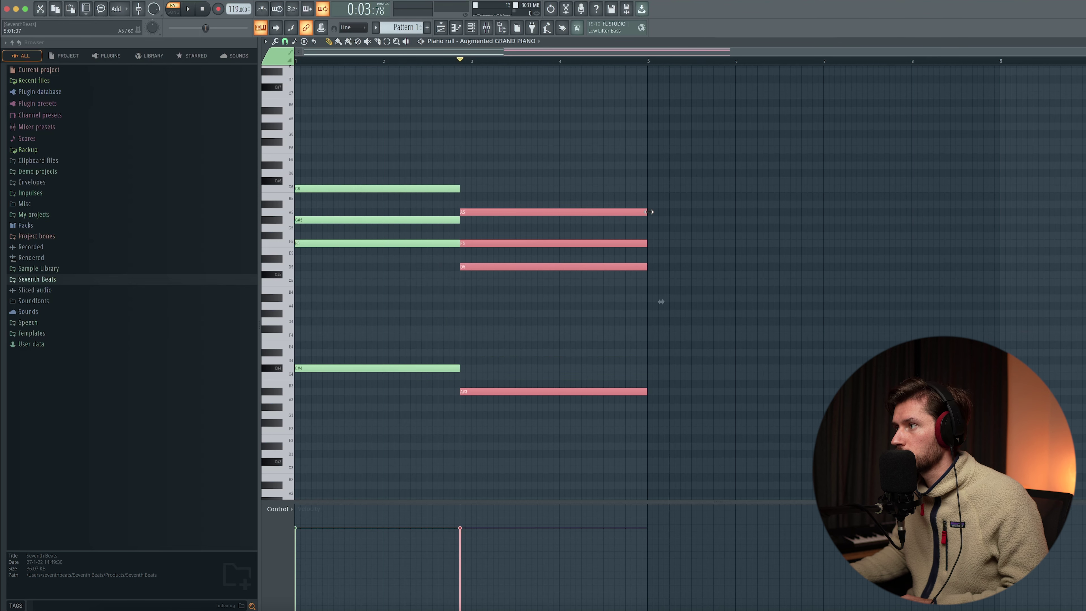
left_click(504, 141)
Revoice the second chord by moving its D5 up to C6 and its A5 up to A#5, and audition it.
left_click_drag(476, 266, 462, 188)
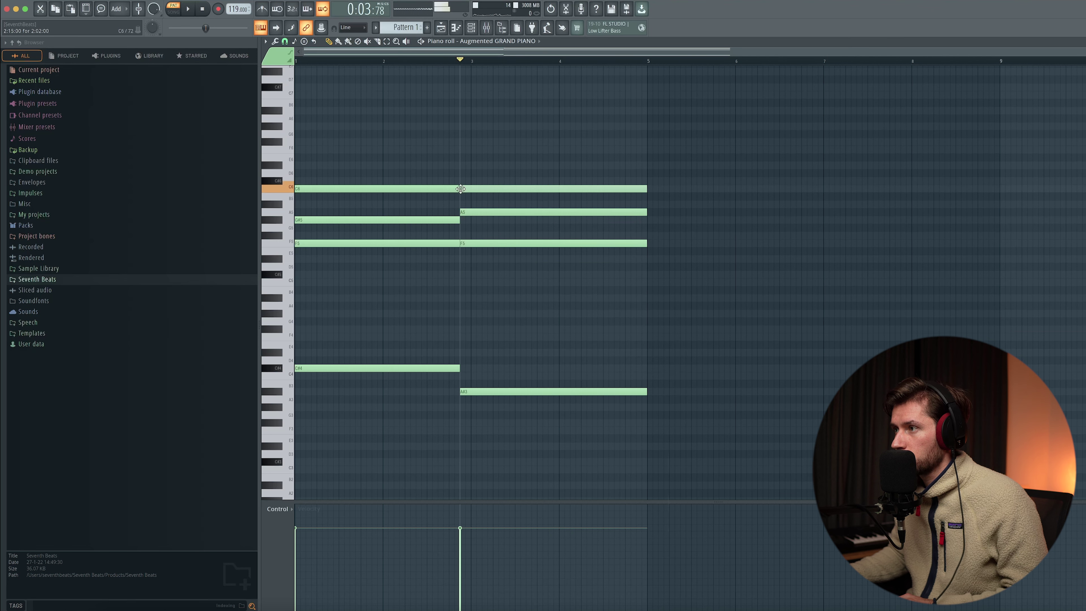
left_click(474, 211)
left_click_drag(475, 204, 478, 203)
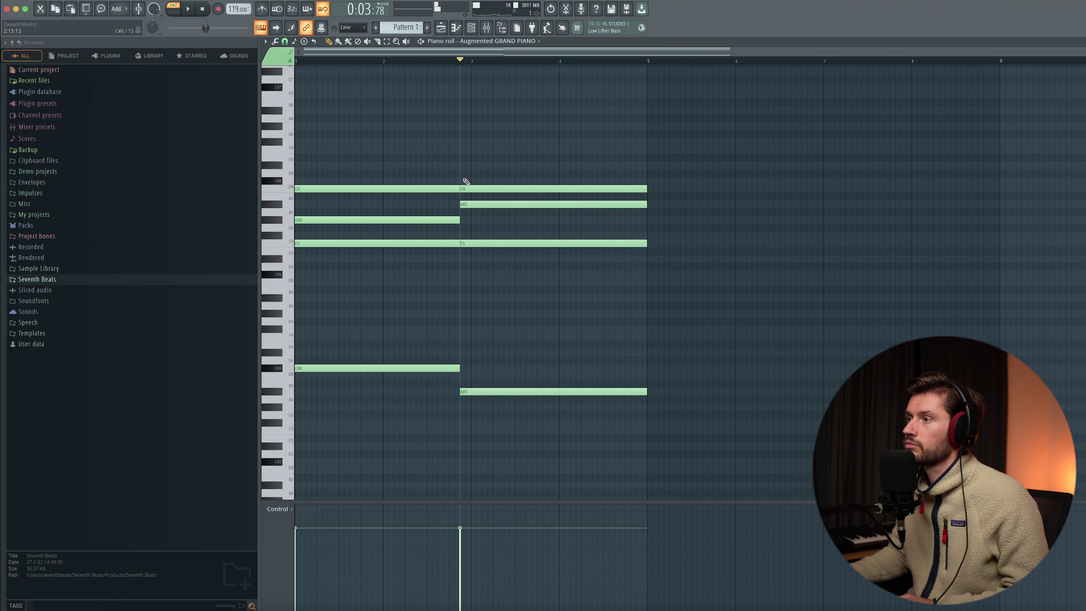
key("space")
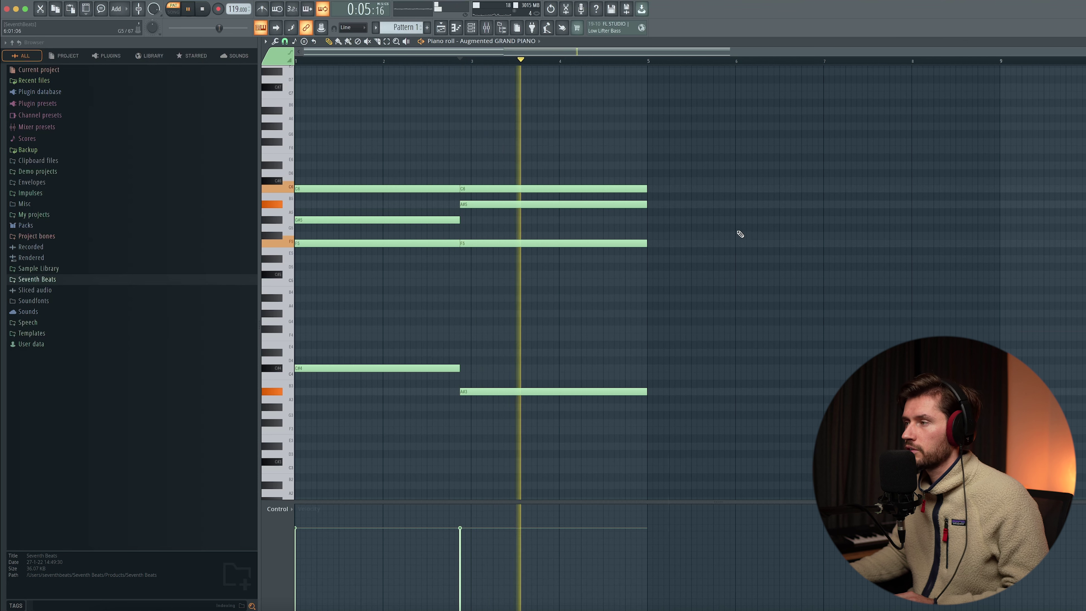
key("space")
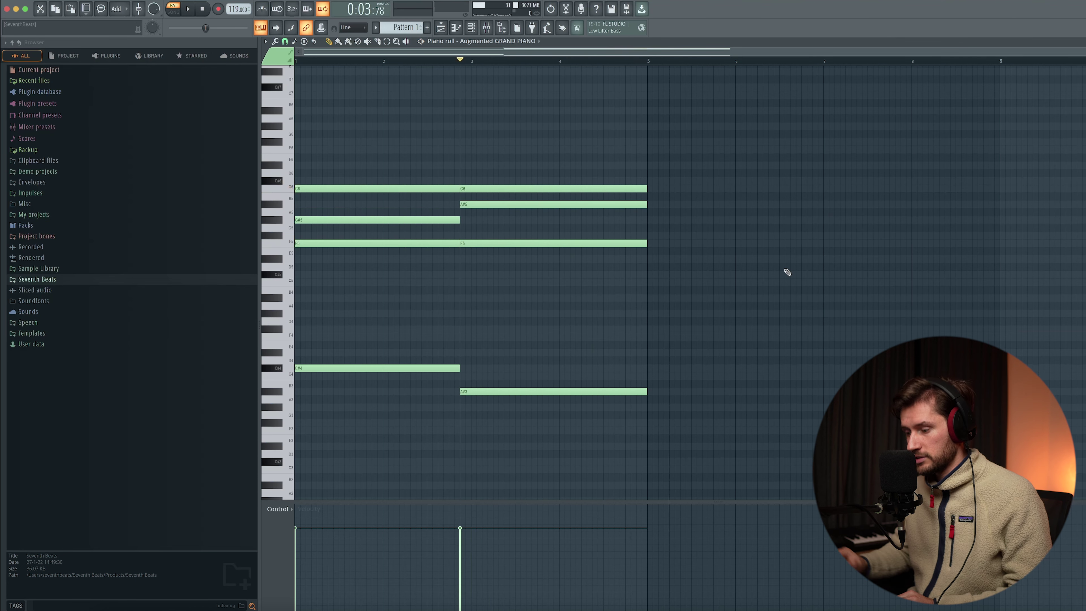
Duplicate the first chord to bar 5 and transpose the copy up four semitones to an F4 root.
left_click_drag(377, 130, 383, 418)
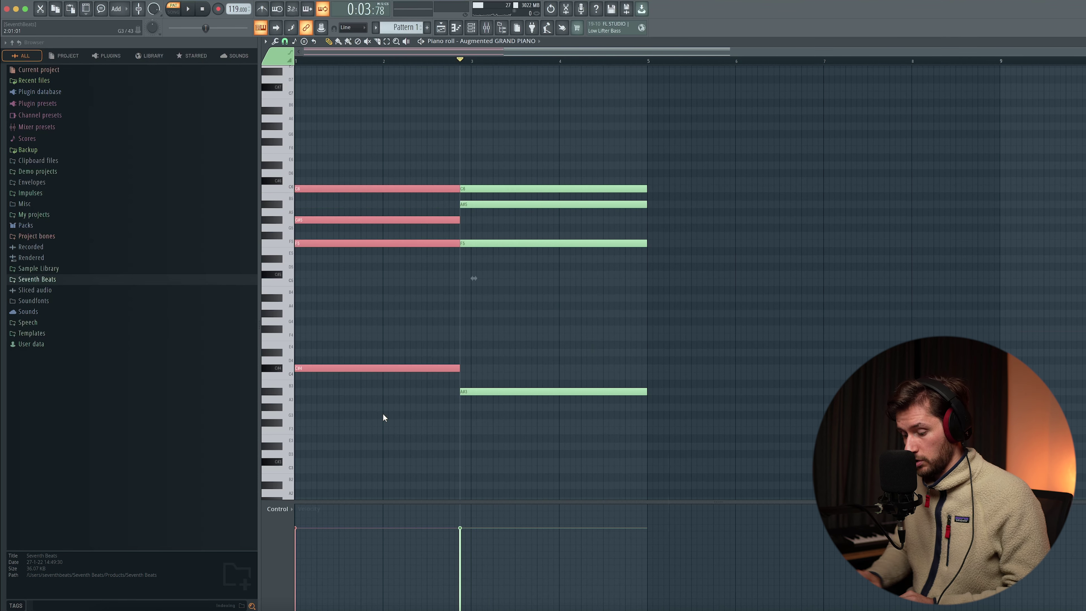
key("super+b")
left_click_drag(476, 364, 663, 332)
left_click(716, 247)
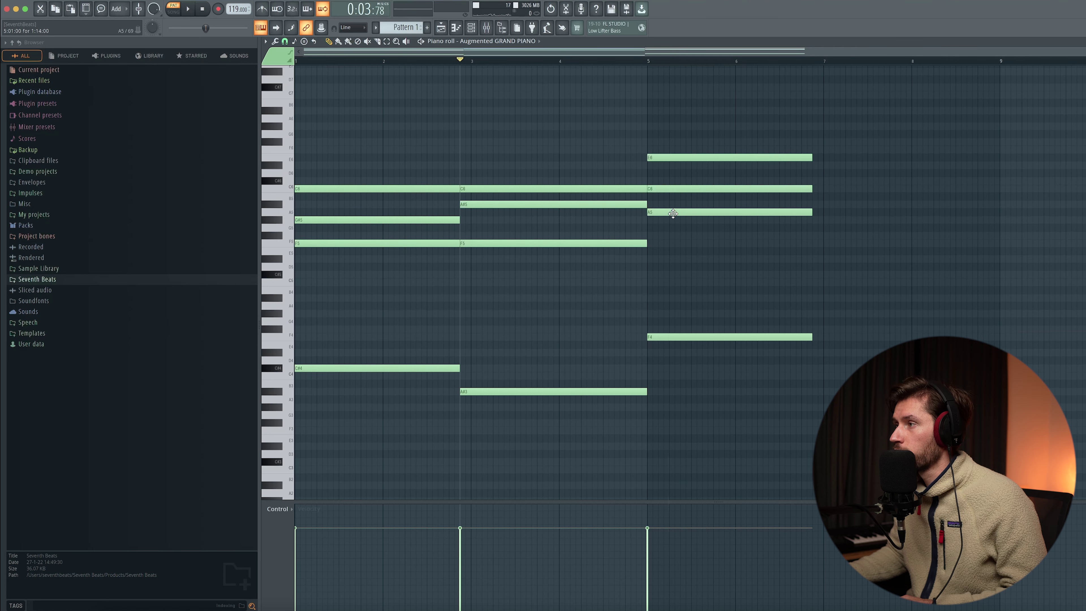
Revoice the third chord by moving its A5 to G#5 and its E6 down to F5, and audition it from bar 5.
left_click_drag(673, 214, 673, 221)
left_click_drag(683, 131, 683, 173)
key("super+Down")
left_click(705, 187)
left_click_drag(665, 247, 662, 236)
left_click(650, 65)
key("space")
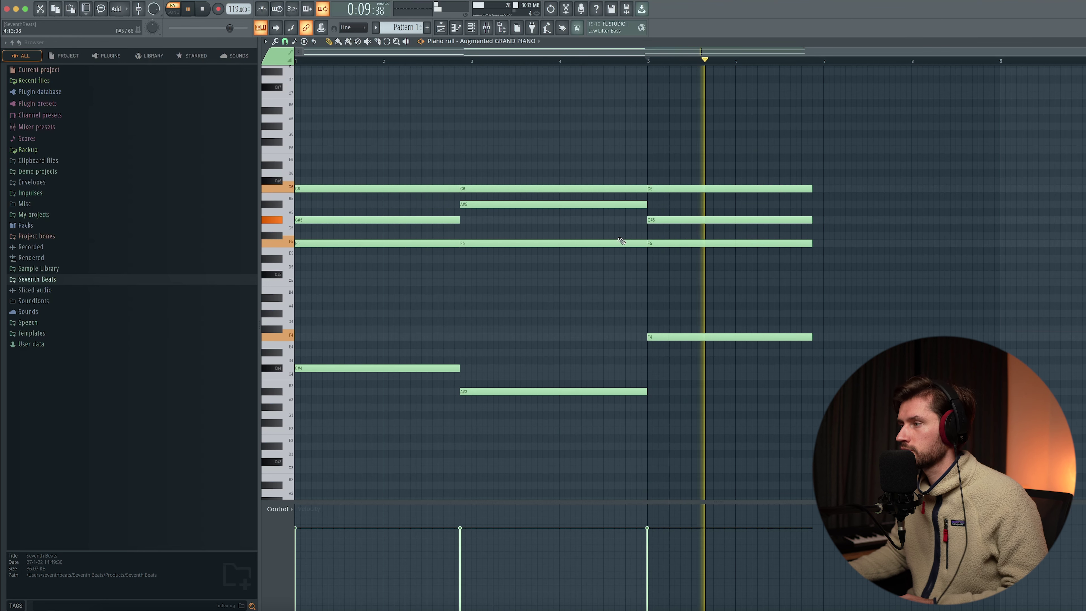
key("space")
Build a fourth chord ending at bar 9 from a copy of the second, using D#4, F5, G#5 and C6.
left_click_drag(521, 170, 516, 419)
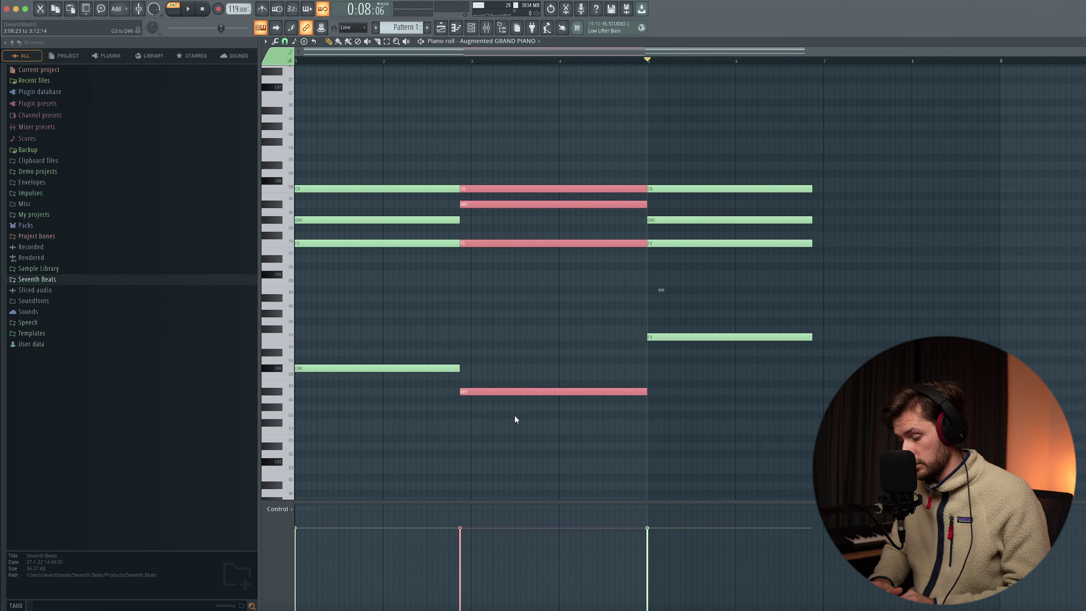
key("ctrl+b")
key("Up")
key("Up")
key("Up")
key("Up")
key("Up")
key("shift+Right")
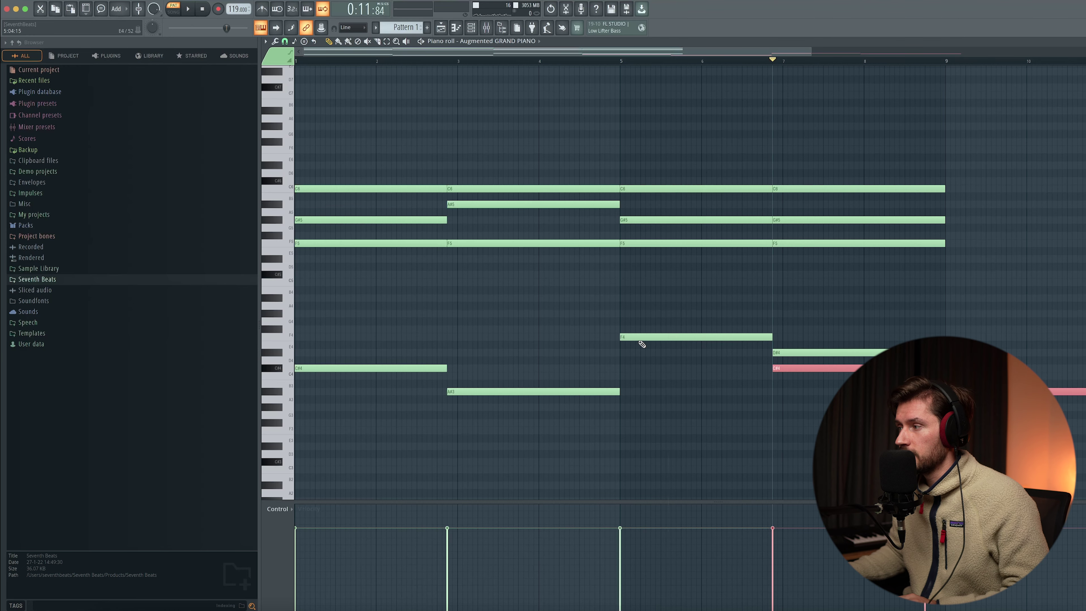
Double the four chords' bass notes one octave lower, as C#3, A#2, F3 and D#3.
left_click_drag(776, 370, 299, 368)
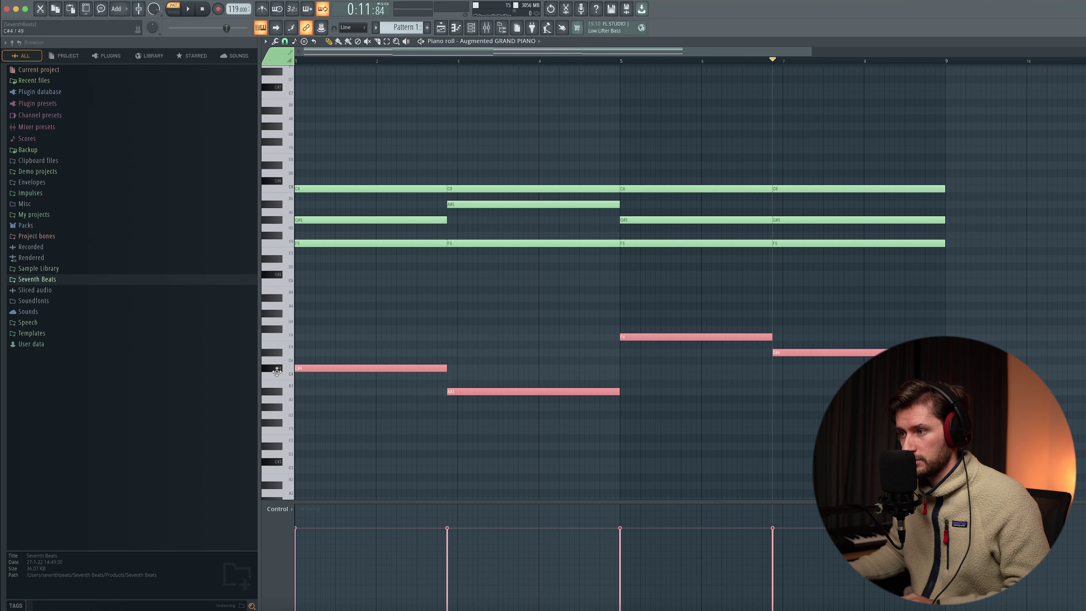
scroll(380, 352, "down", 3)
key("ctrl+Down")
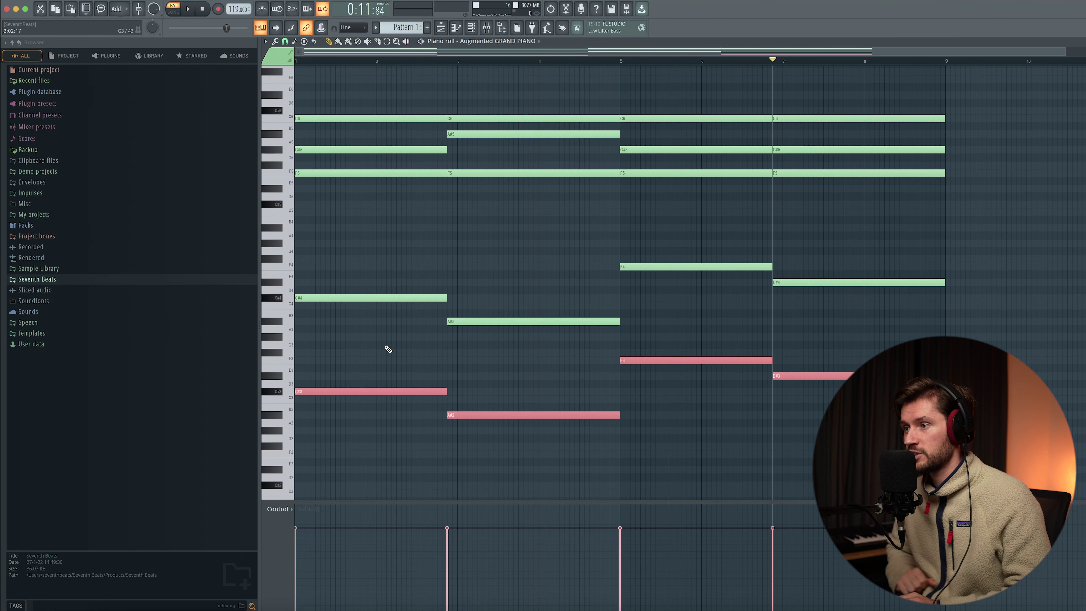
Play the chord progression from the beginning and clear the note selection.
left_click(207, 8)
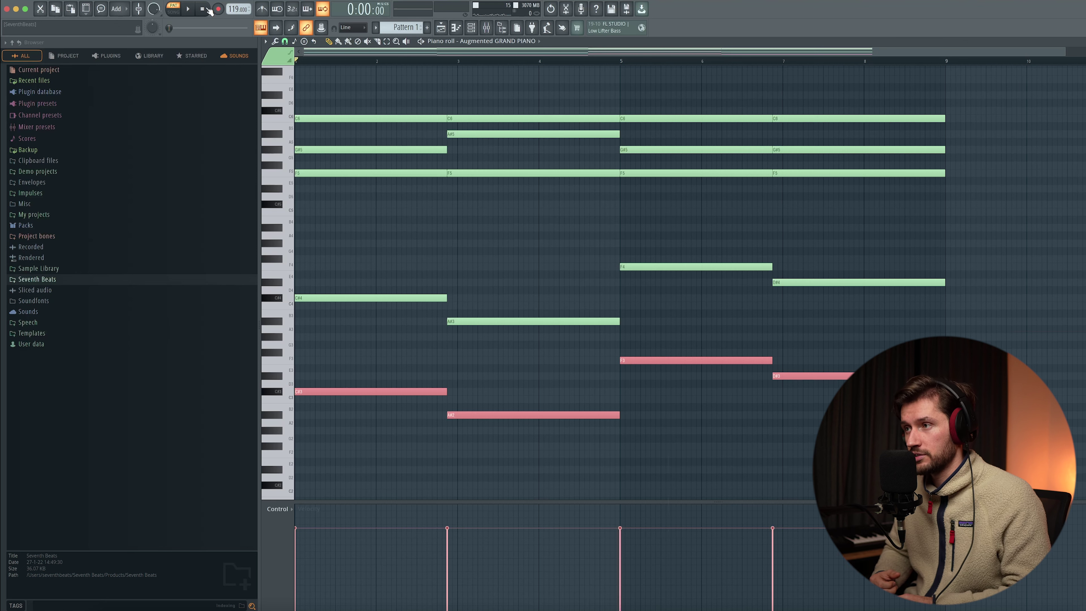
key("space")
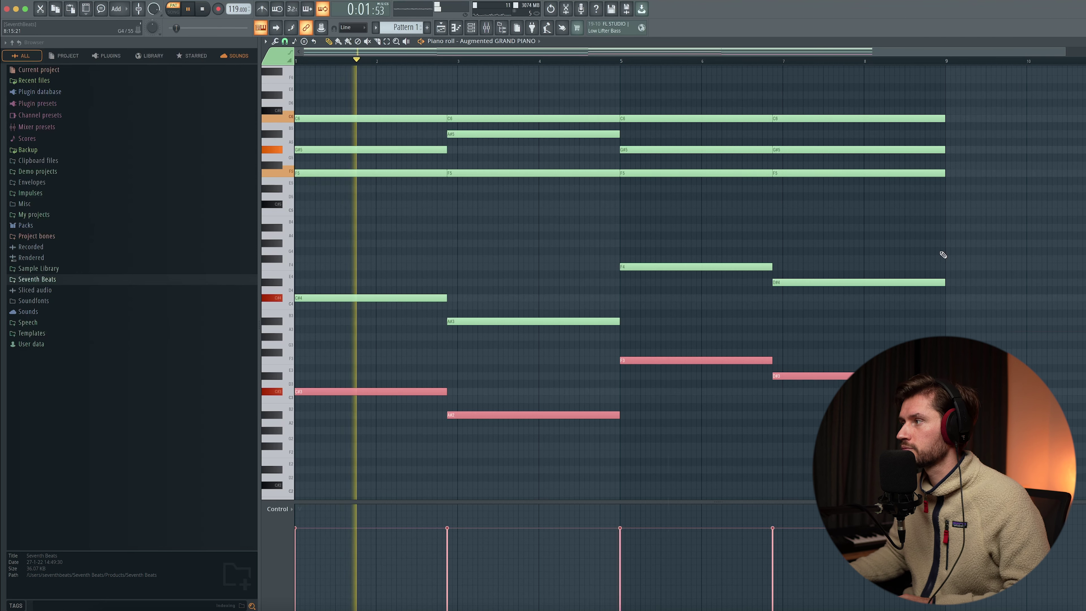
left_click(1020, 250)
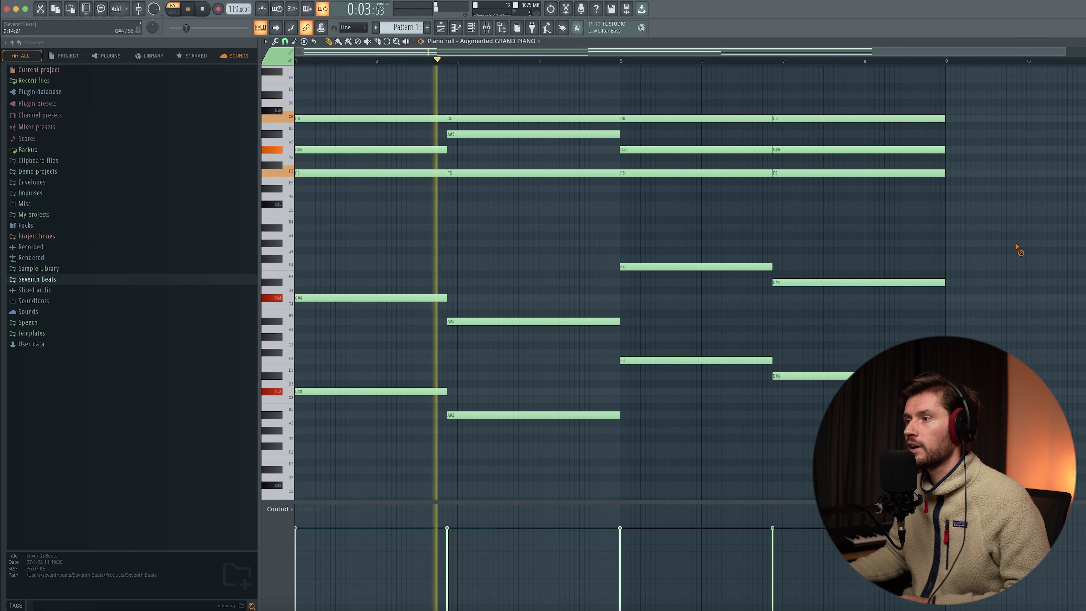
key("space")
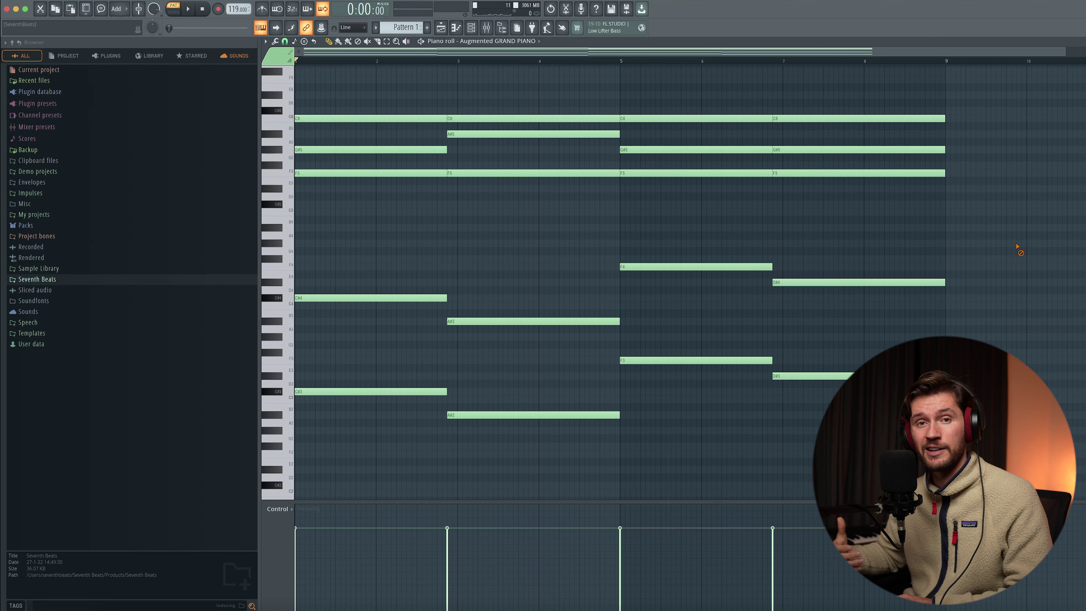
Add C5 to the third chord and D#5 to the fourth, and lower and vary the note velocities.
key("ctrl+z")
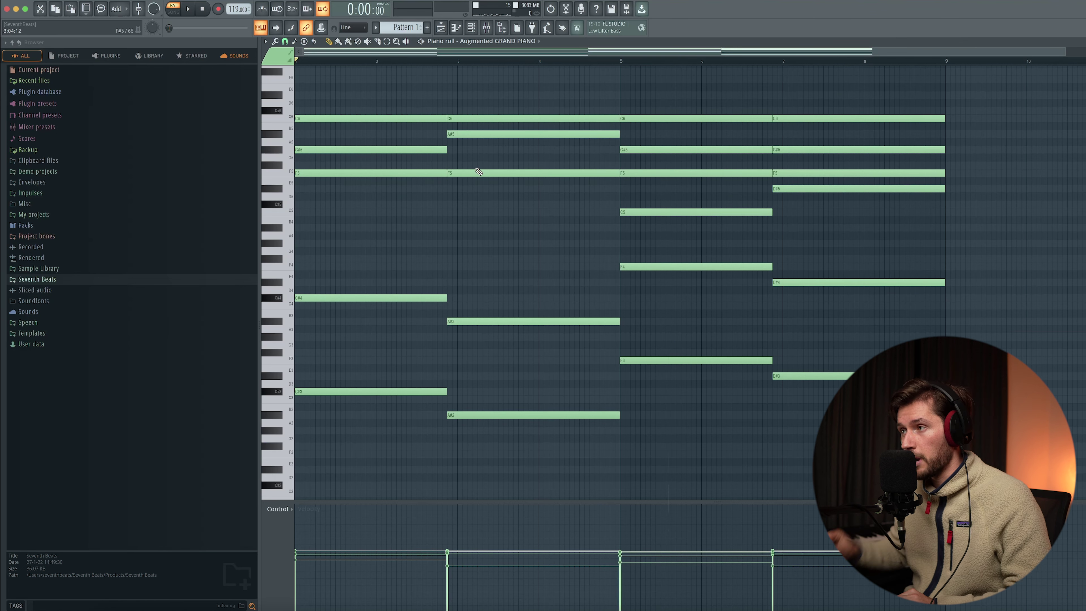
left_click_drag(477, 155, 485, 192)
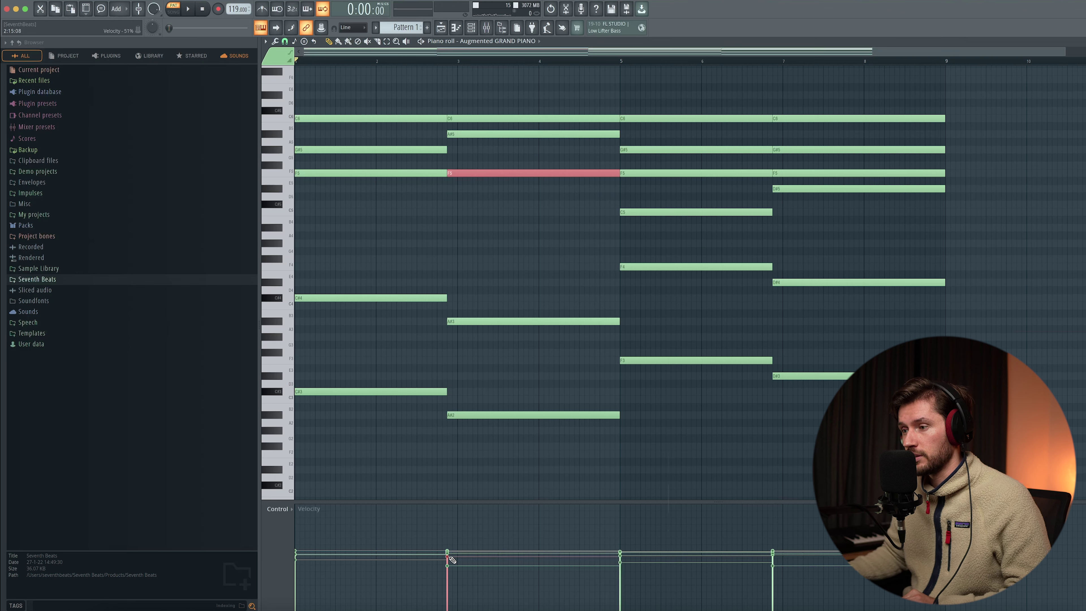
left_click(1041, 305)
Reopen the Augmented GRAND PIANO instrument from the channel rack and reposition its window.
left_click(470, 40)
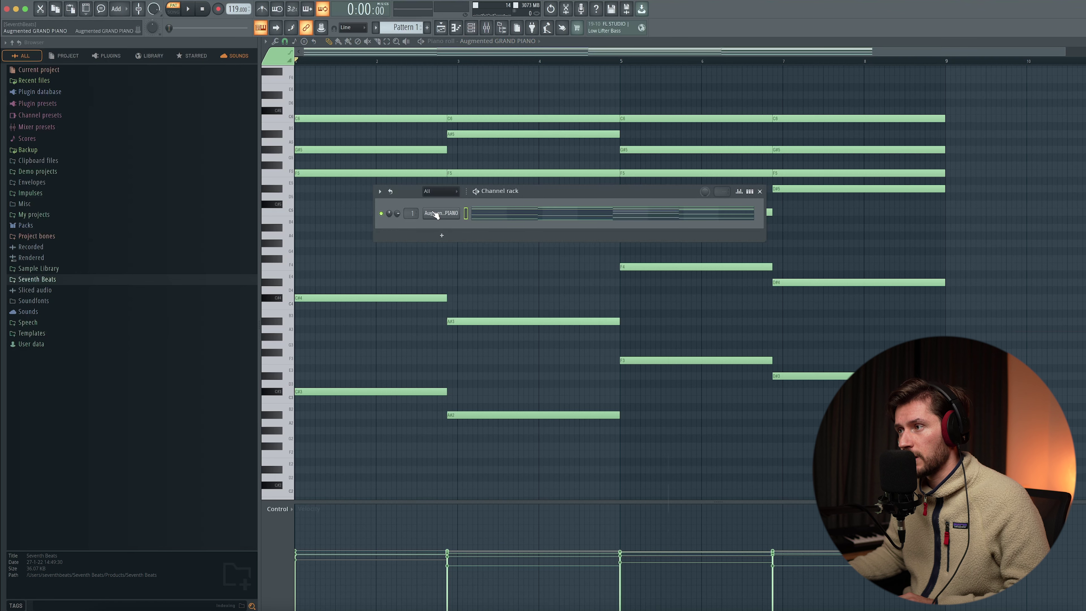
left_click_drag(366, 113, 431, 139)
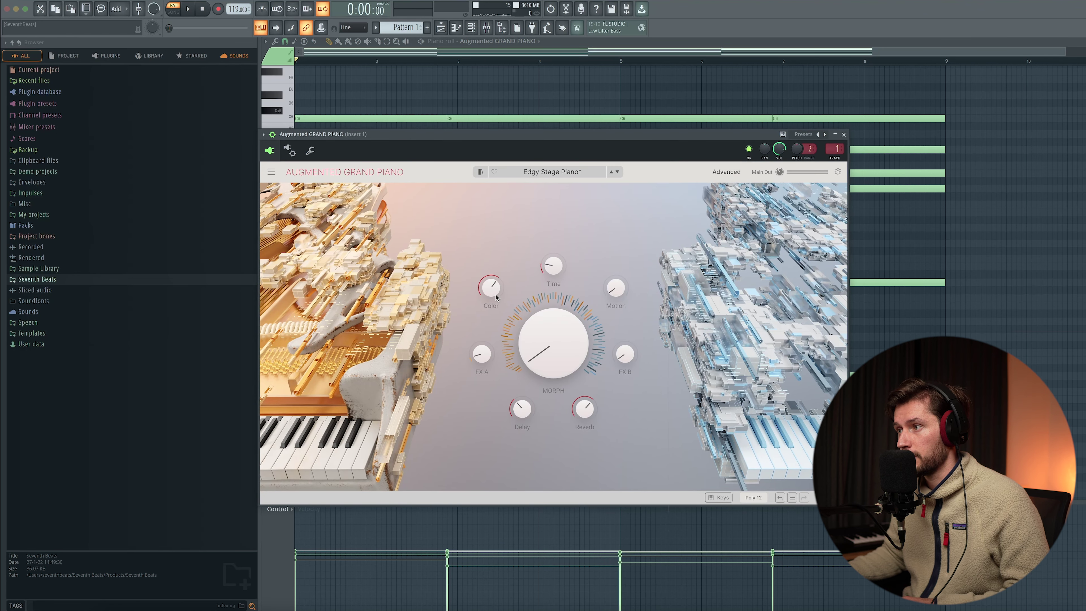
Lower the Augmented Grand Piano's Color while the progression plays, and close the instrument.
key("space")
left_click_drag(495, 292, 495, 324)
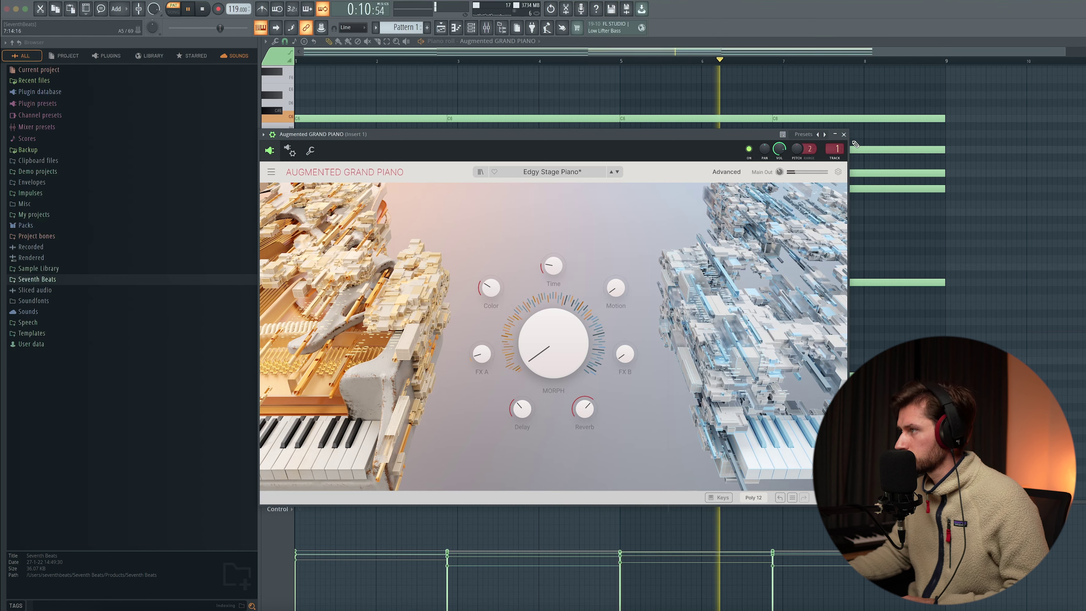
left_click(844, 135)
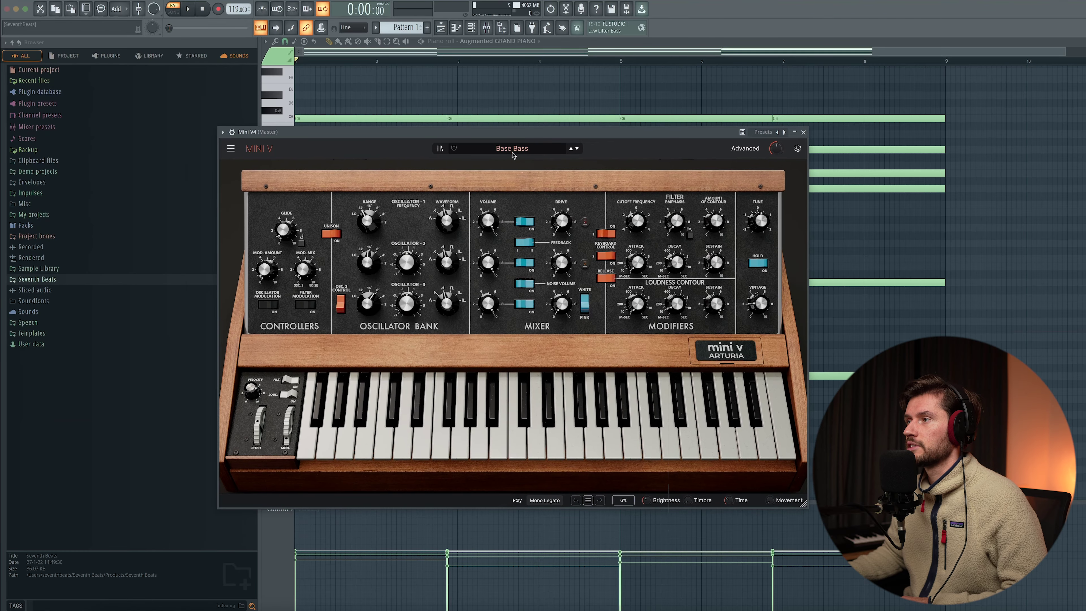
Load the bass preset Bass You Are Looking For in Mini V, set its filter cutoff to 80.0 Hz, and close the synth.
left_click(509, 148)
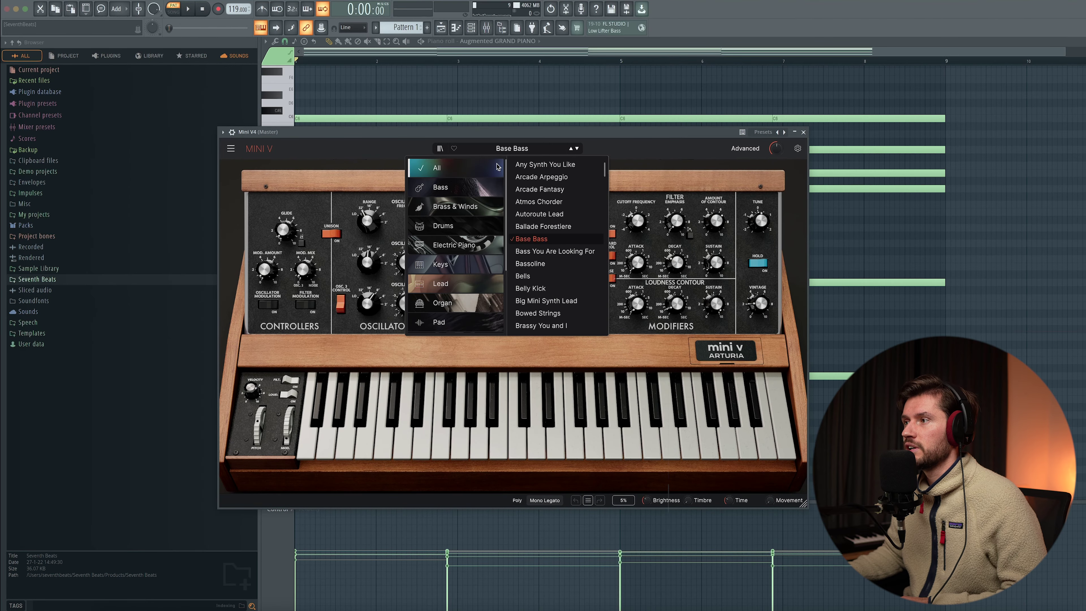
mouse_move(446, 184)
left_click(565, 177)
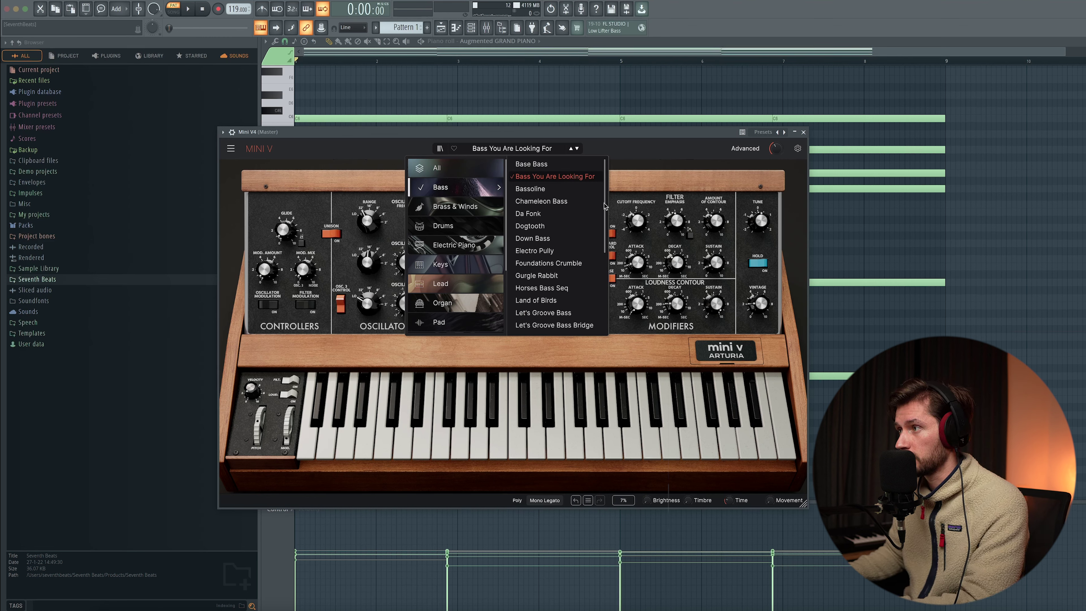
left_click(637, 220)
mouse_move(637, 220)
left_mouse_down()
mouse_move(635, 209)
mouse_move(638, 220)
left_mouse_up()
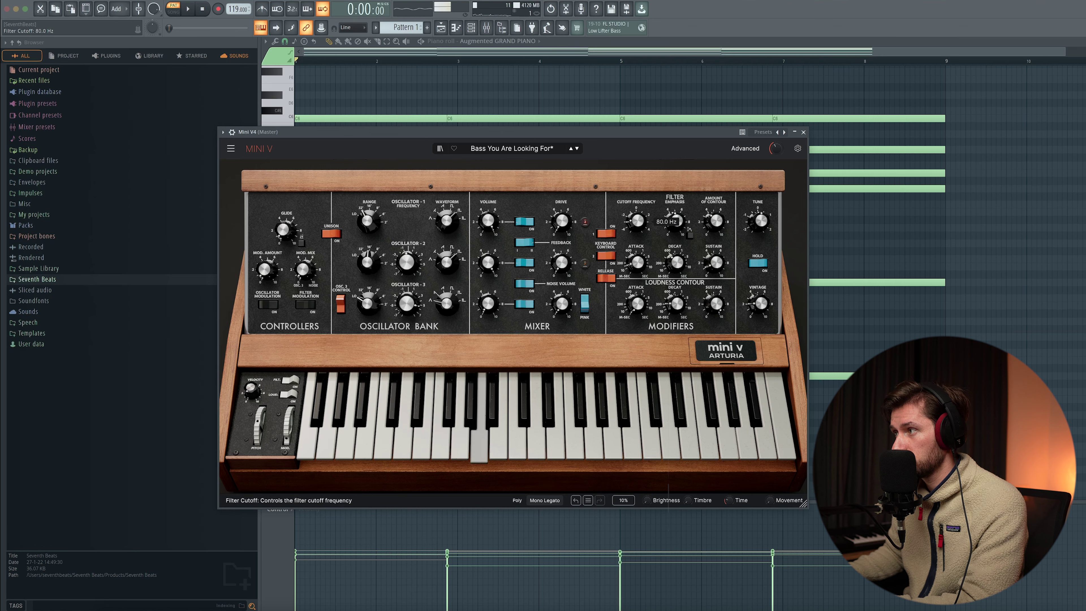
left_click(803, 132)
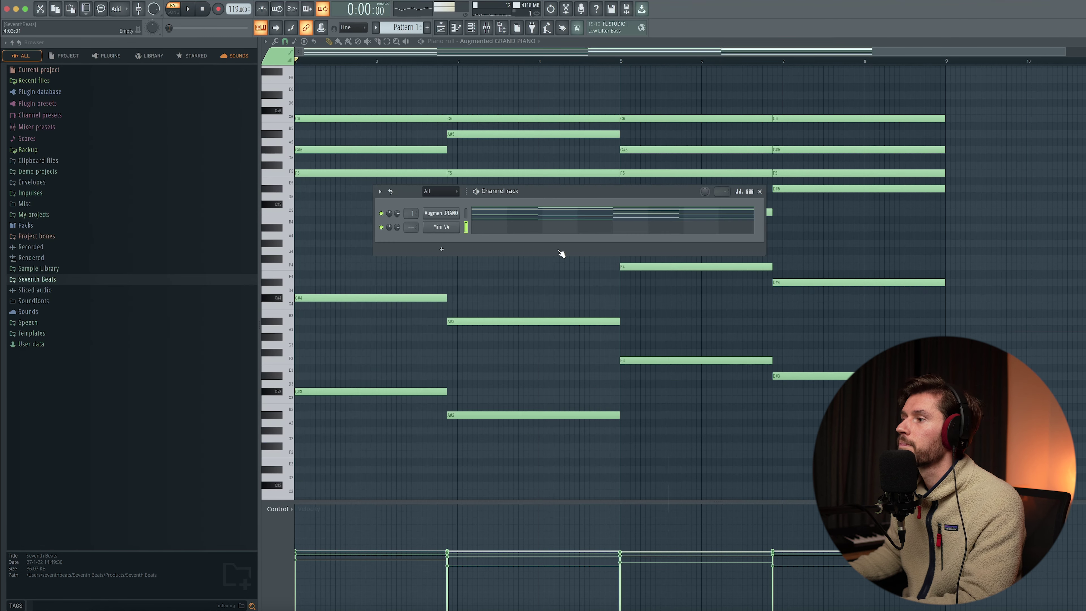
Copy the piano's four lowest bass notes into the Mini V4 channel, raise them one octave, and play the result.
left_click_drag(285, 357, 281, 442)
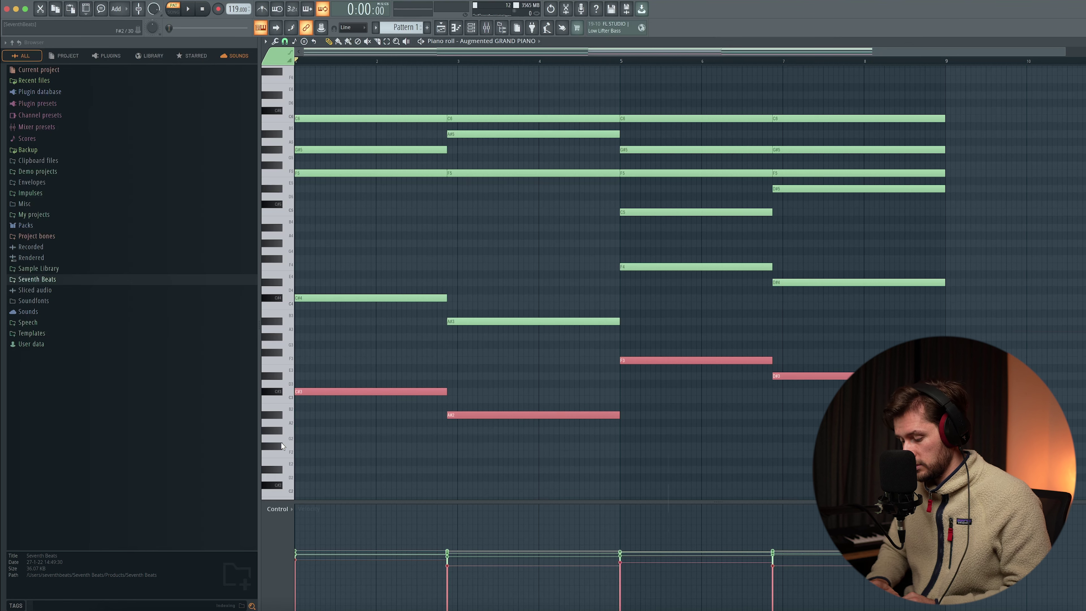
left_click(473, 29)
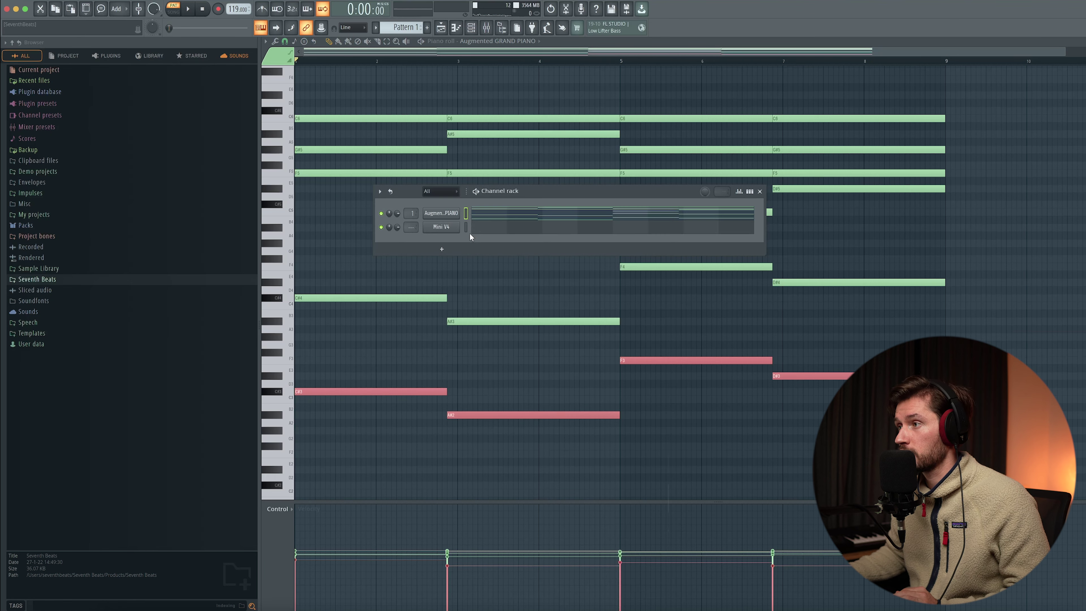
left_click(493, 233)
key("ctrl+v")
key("ctrl+Up")
key("space")
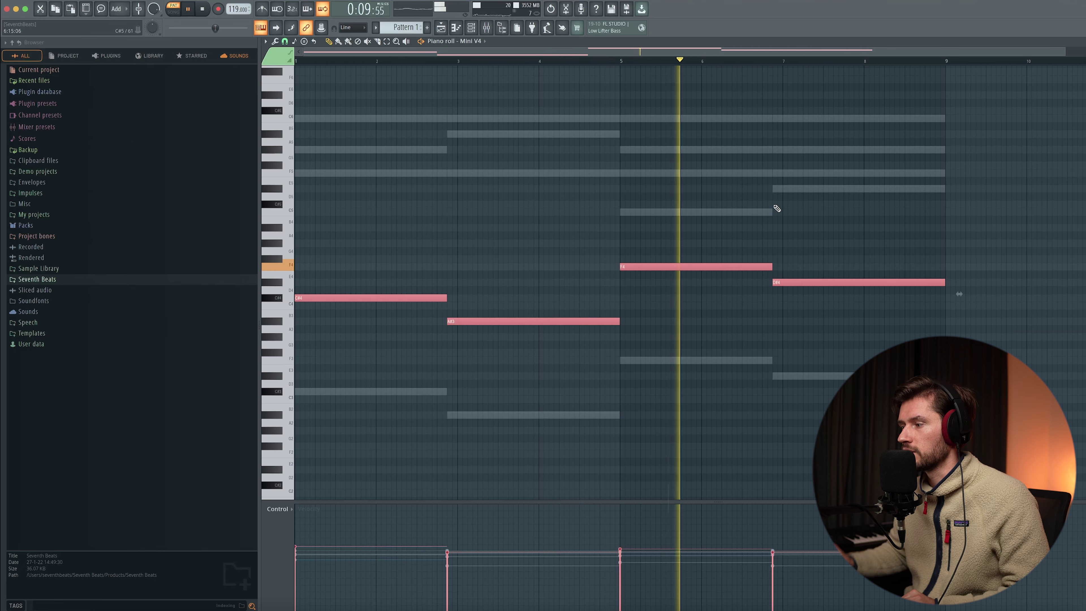
right_click(970, 206)
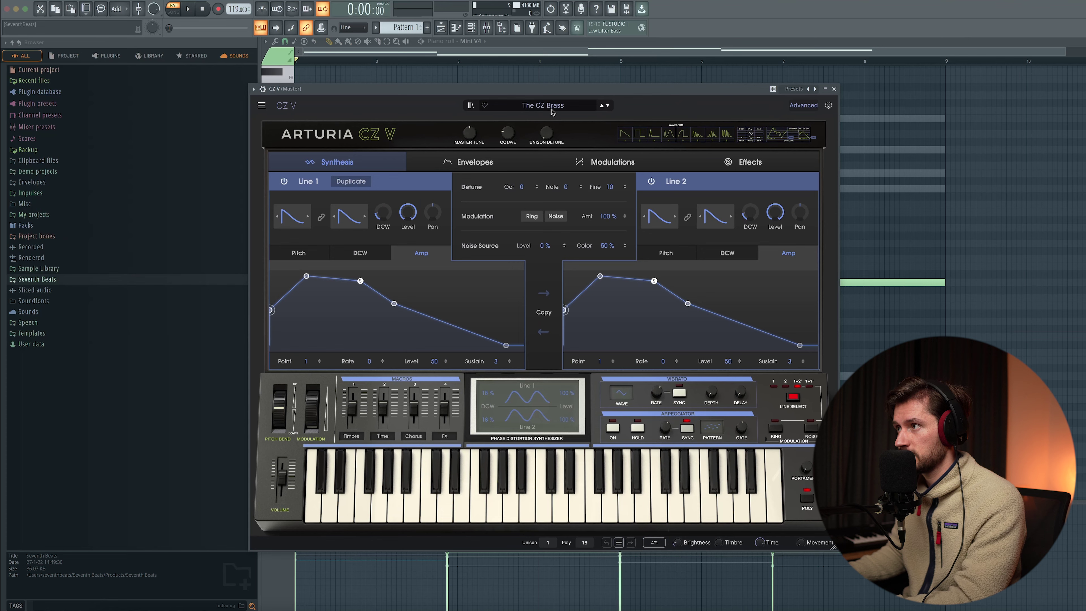
Load the Bass Organ preset in CZ V and play the bass line C#3, A#2, F3, D#3 on its channel.
left_click(542, 105)
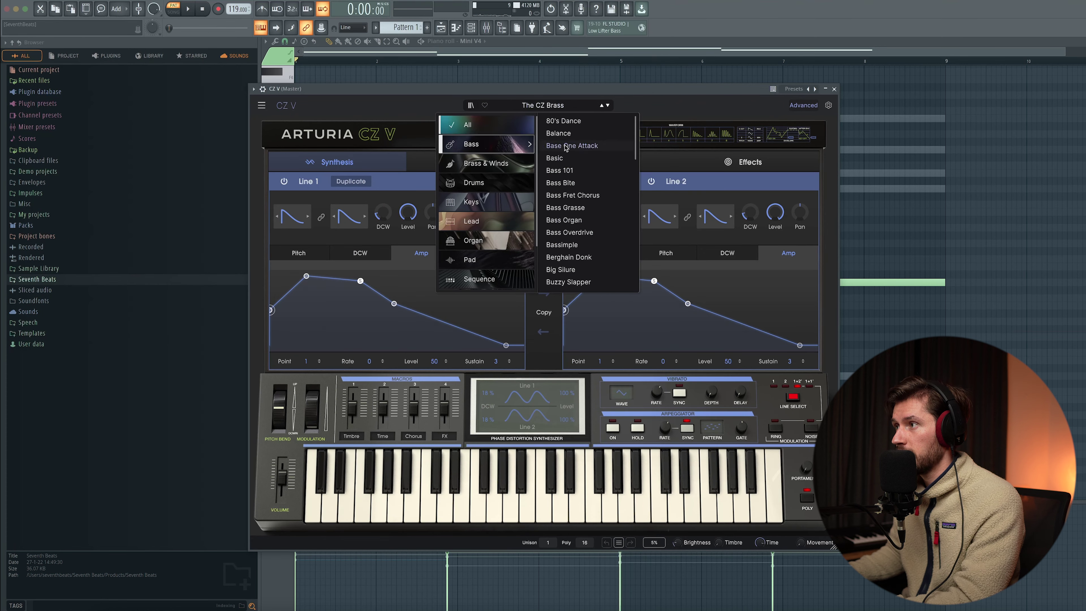
left_click(583, 220)
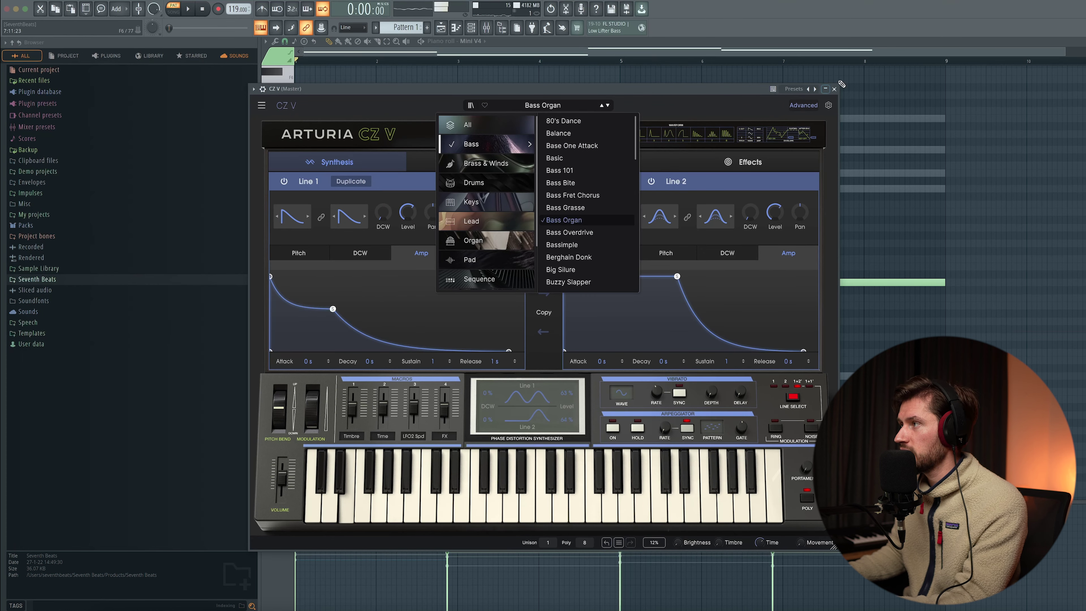
left_click(834, 89)
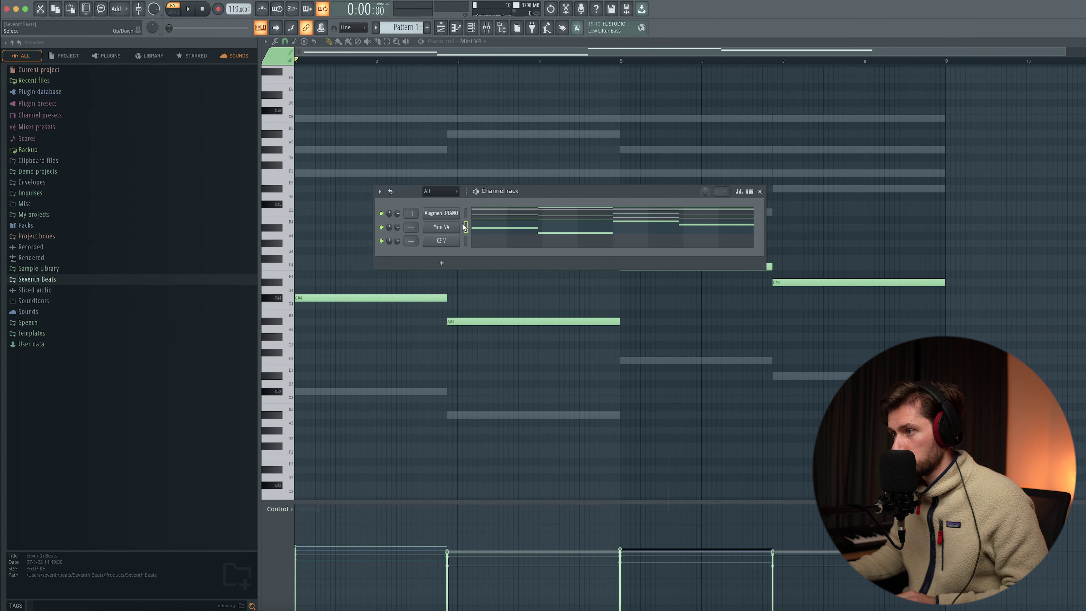
key("space")
left_click(465, 241)
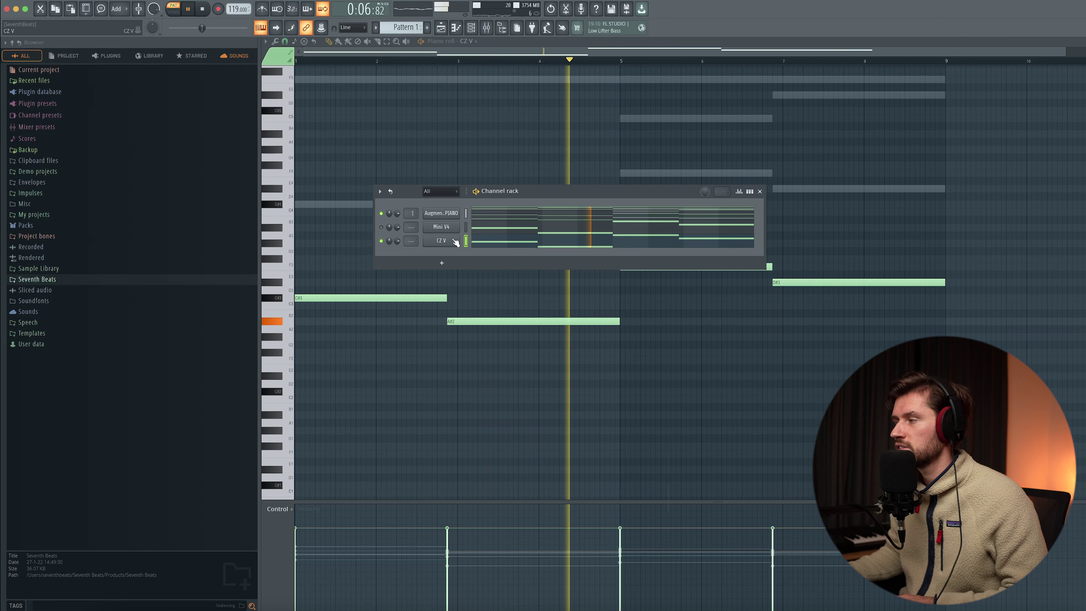
Clone the CZ V channel and give the clone a C#4 note sustained across the whole pattern.
right_click(450, 239)
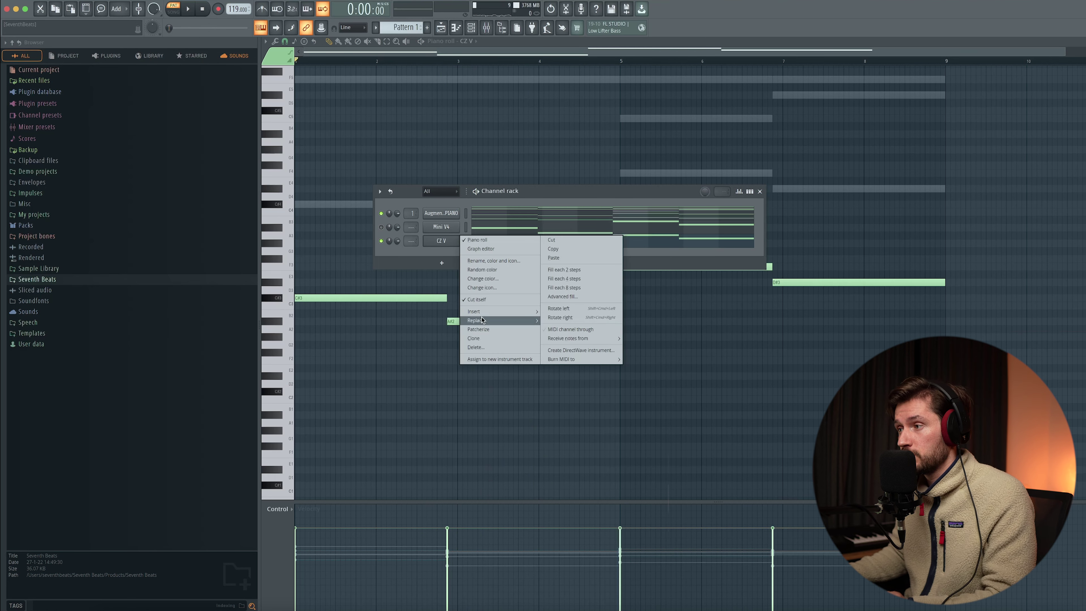
left_click(478, 338)
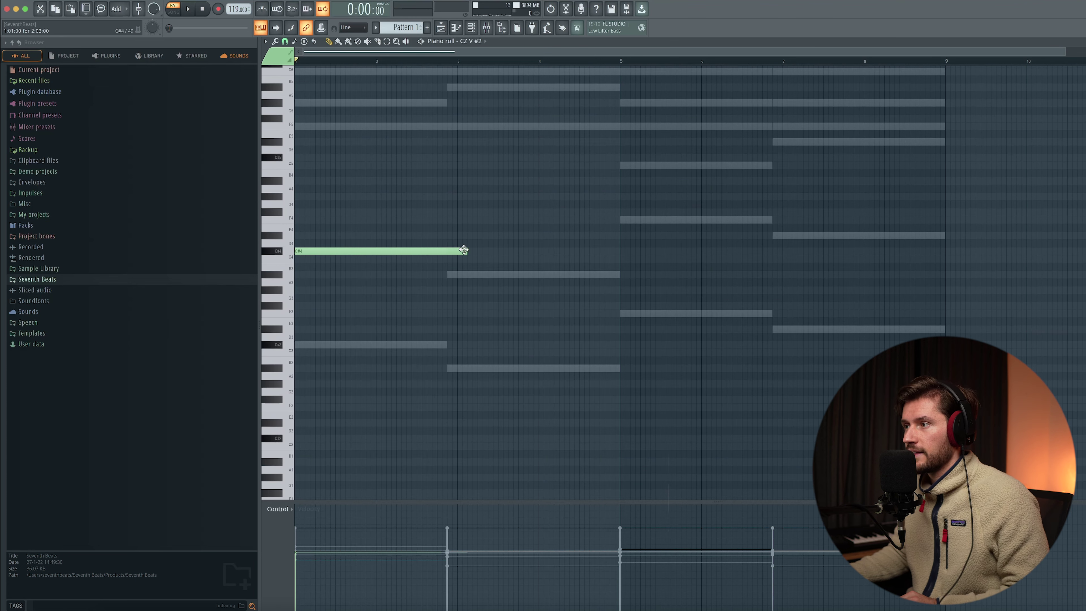
left_click_drag(463, 250, 457, 252)
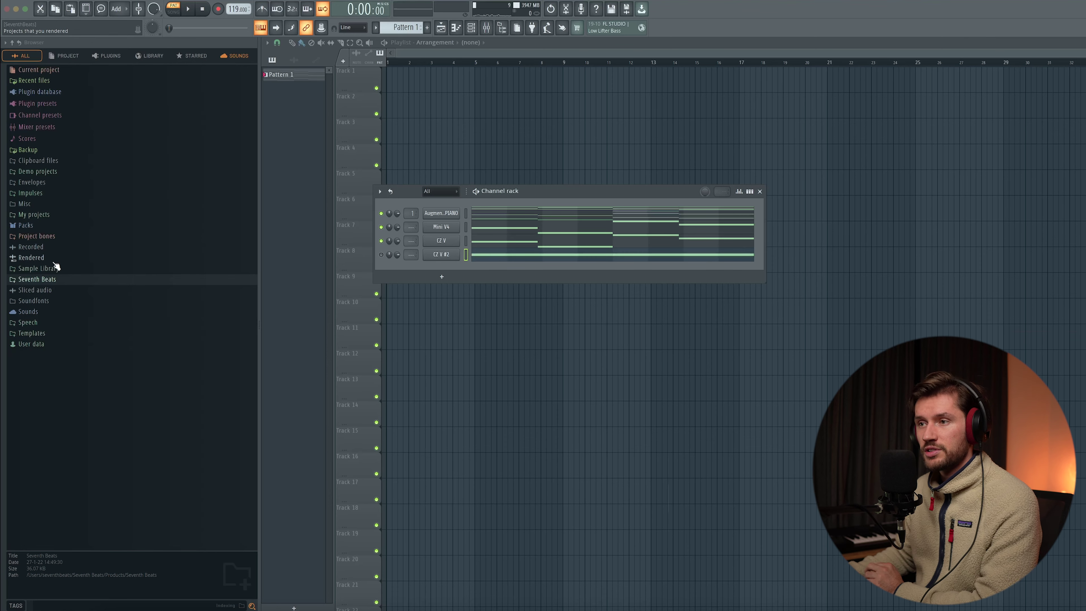
Find Shaker Loop 18 in the Samples & Loops of the Afro House Chemistry Producer Bundle and preview it.
left_click(60, 281)
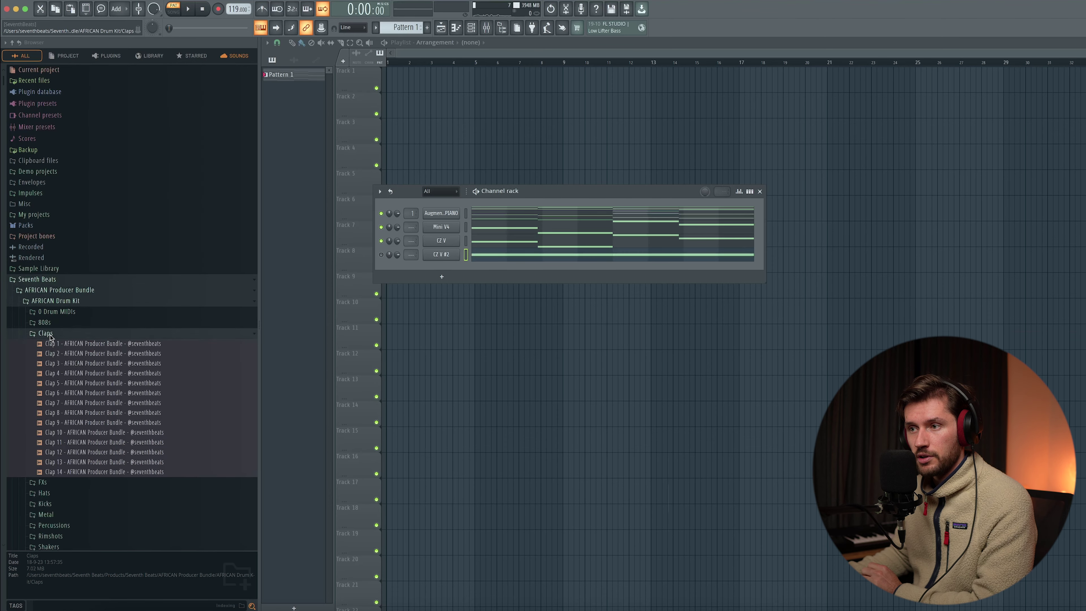
left_click(50, 335)
left_click(58, 291)
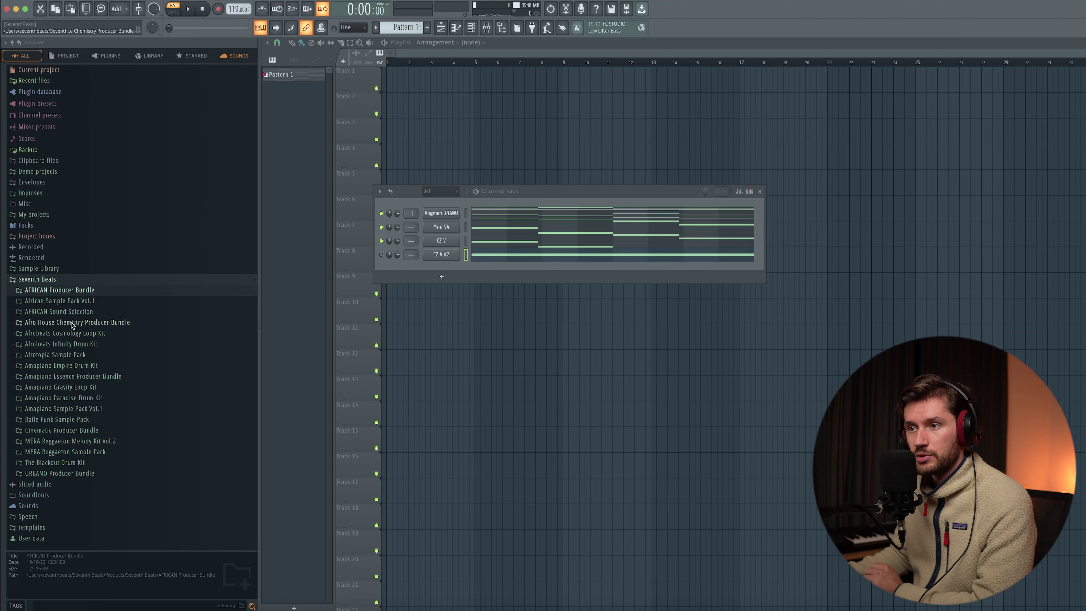
left_click(81, 324)
left_click(87, 332)
left_click(109, 449)
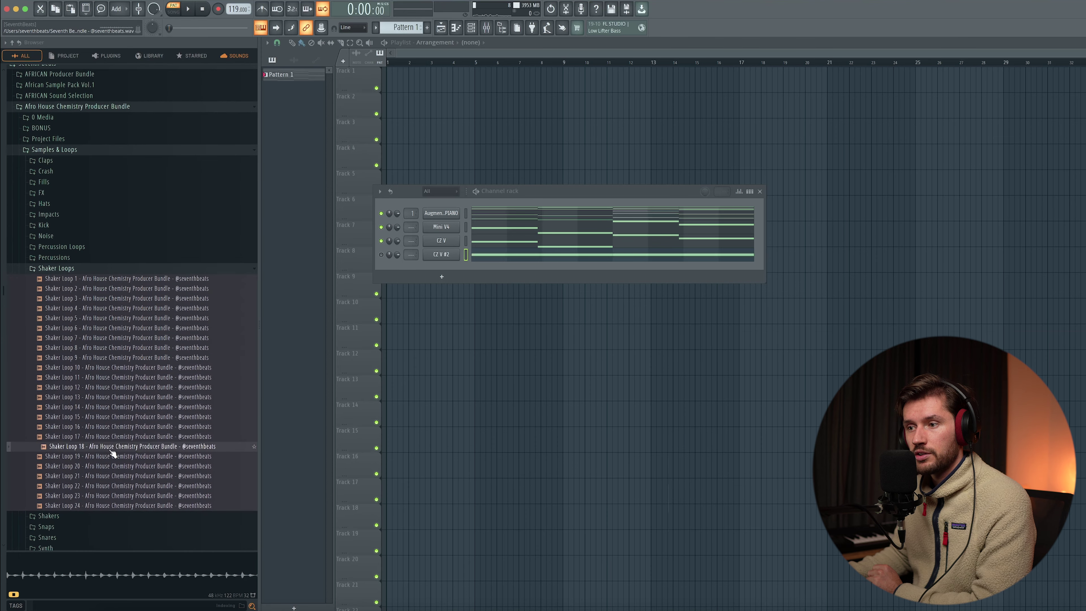
Repeat the shaker loop across eight bars on Track 3 of the playlist and place Pattern 1 on Track 1.
left_click_drag(484, 144, 485, 128)
left_click_drag(391, 129, 560, 125)
left_click(464, 77)
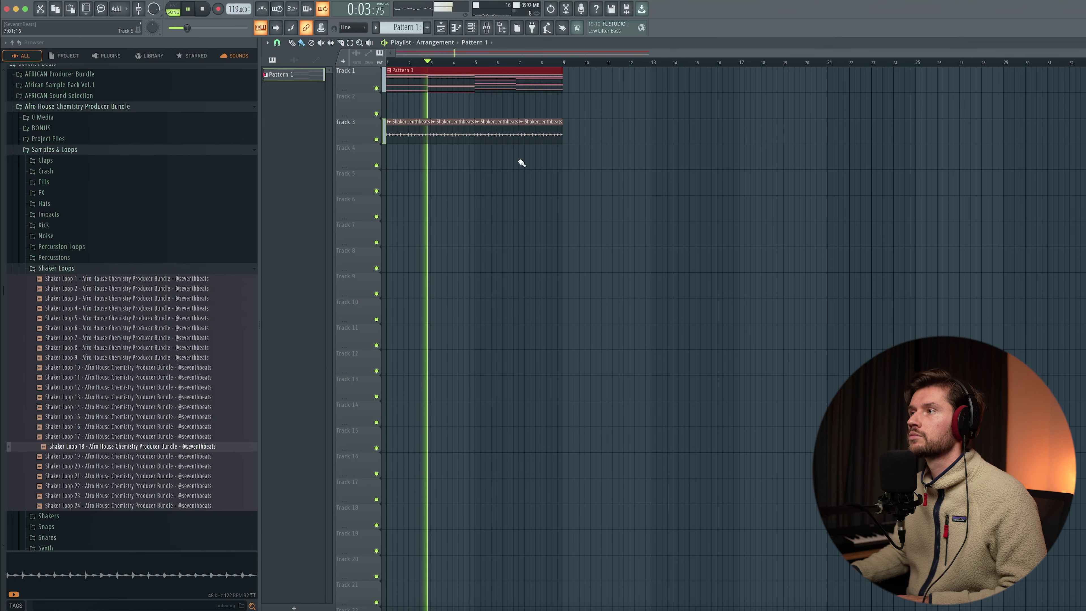
Show the Unsorted channels in the channel rack and move its window lower over the playlist.
key("F6")
left_click(444, 191)
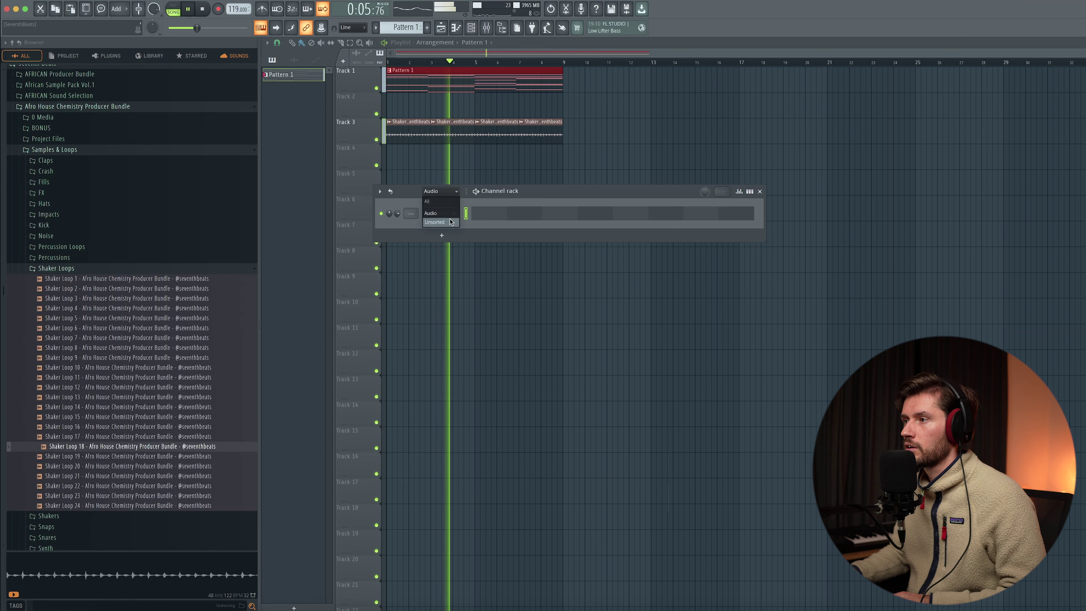
left_click(450, 221)
left_click_drag(528, 194, 544, 242)
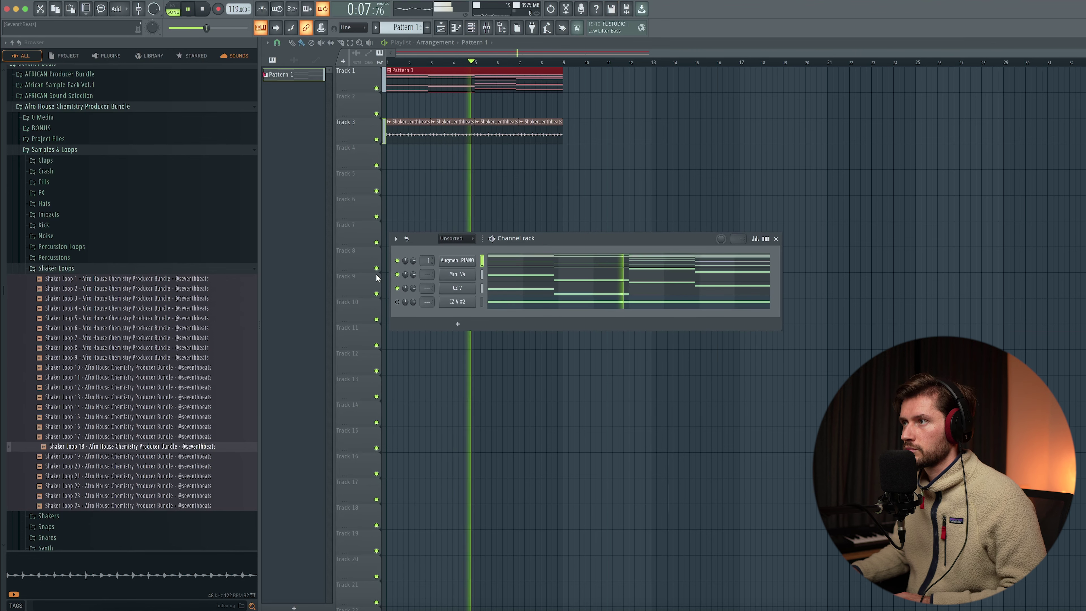
Add Kick 14 from the bundle's Kick folder to the channel rack above the piano.
left_click(56, 268)
left_click(54, 225)
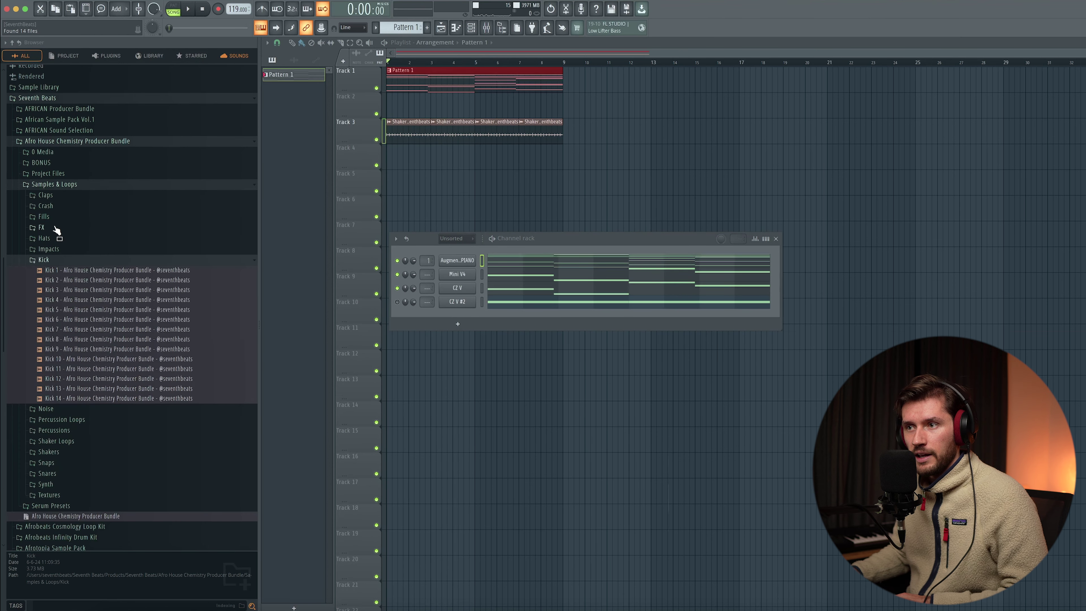
left_click(79, 396)
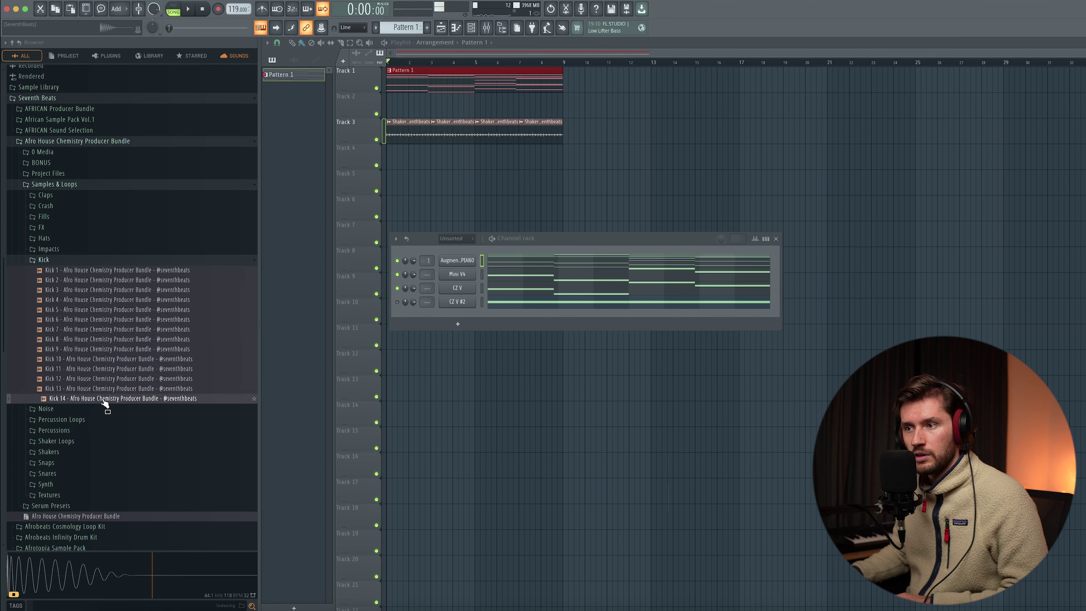
left_click_drag(455, 251, 456, 257)
Write a C5 kick on every beat of the first bar, repeat it through all eight bars, and play it.
key("F7")
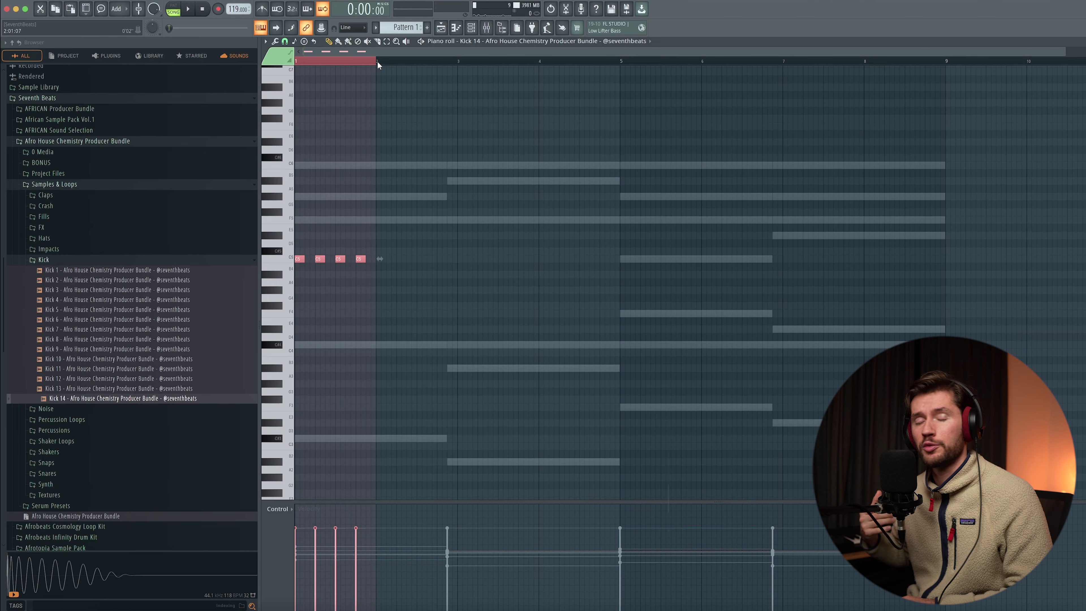
key("ctrl+b")
key("ctrl+b")
key("ctrl+b")
key("ctrl+b")
key("ctrl+b")
key("ctrl+b")
key("ctrl+b")
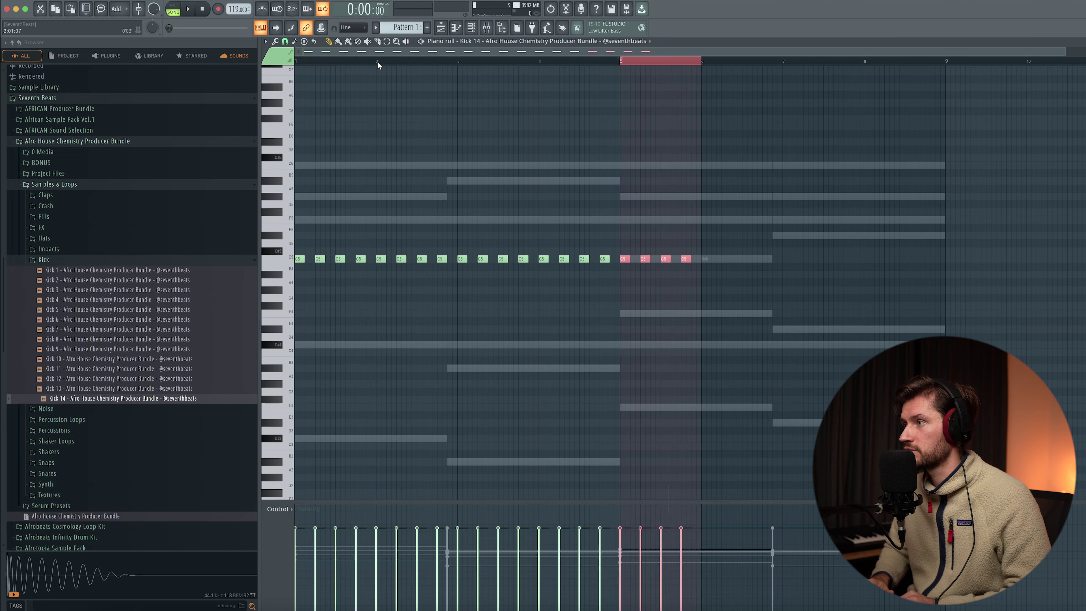
key("ctrl+d")
key("space")
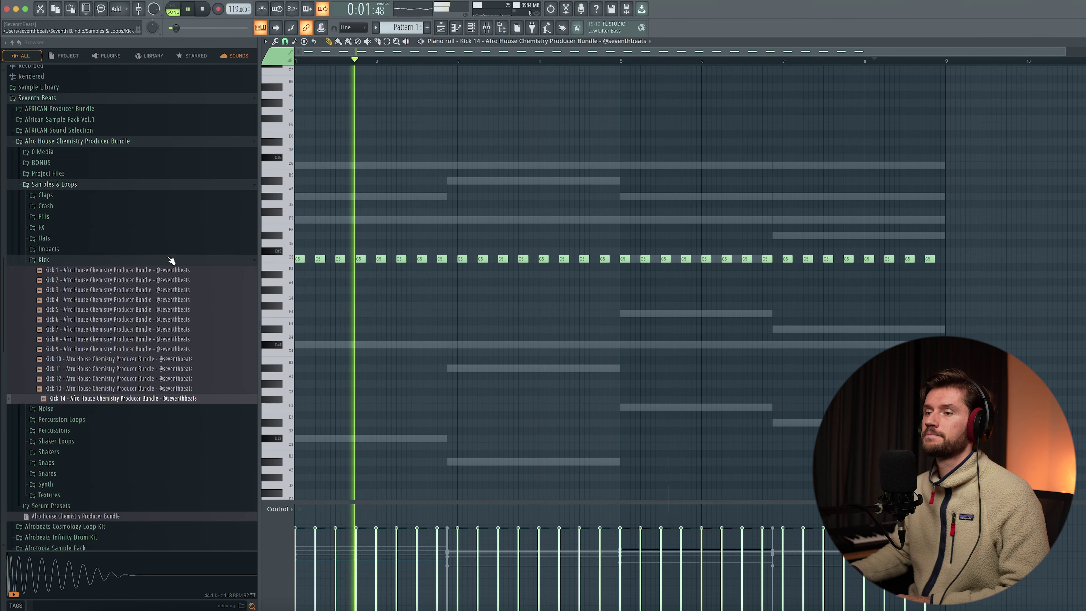
Collapse the Kick folder, reopen the channel rack, move it lower, and stop playback.
left_click(45, 259)
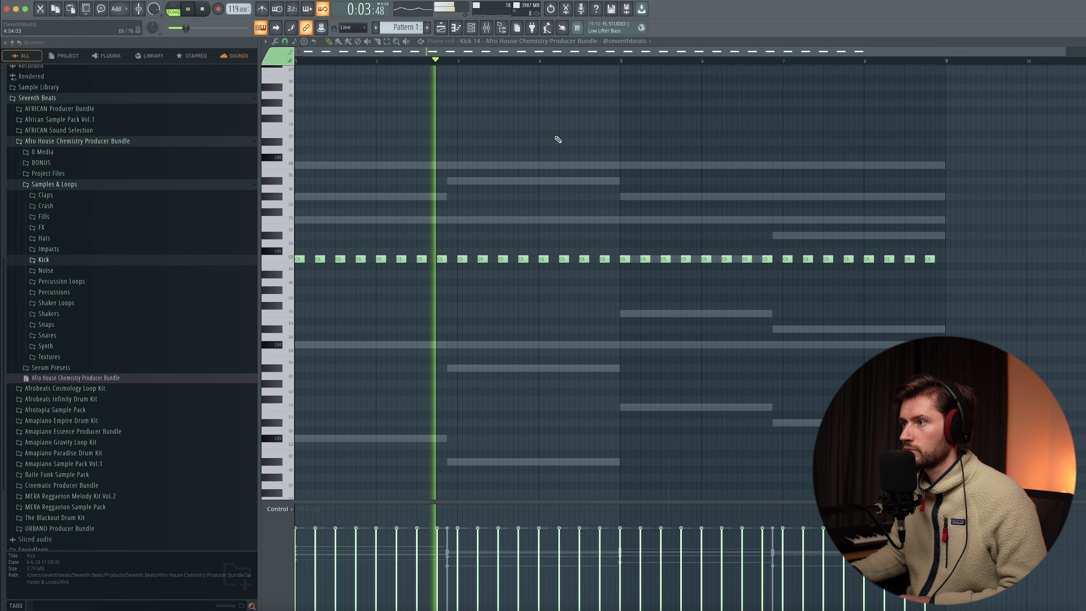
key("F6")
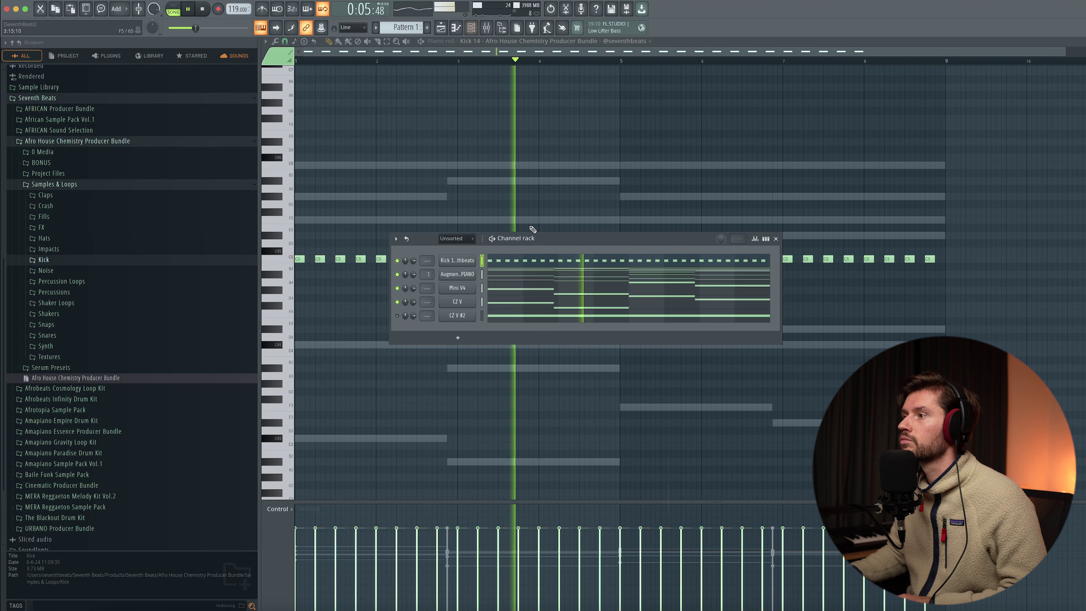
left_click_drag(556, 251, 531, 305)
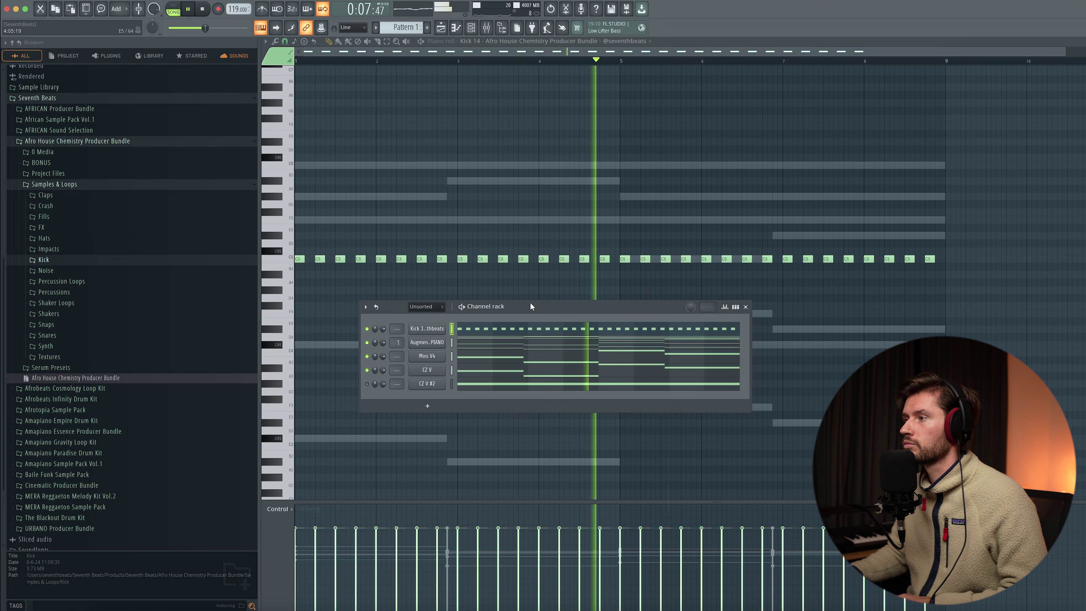
key("space")
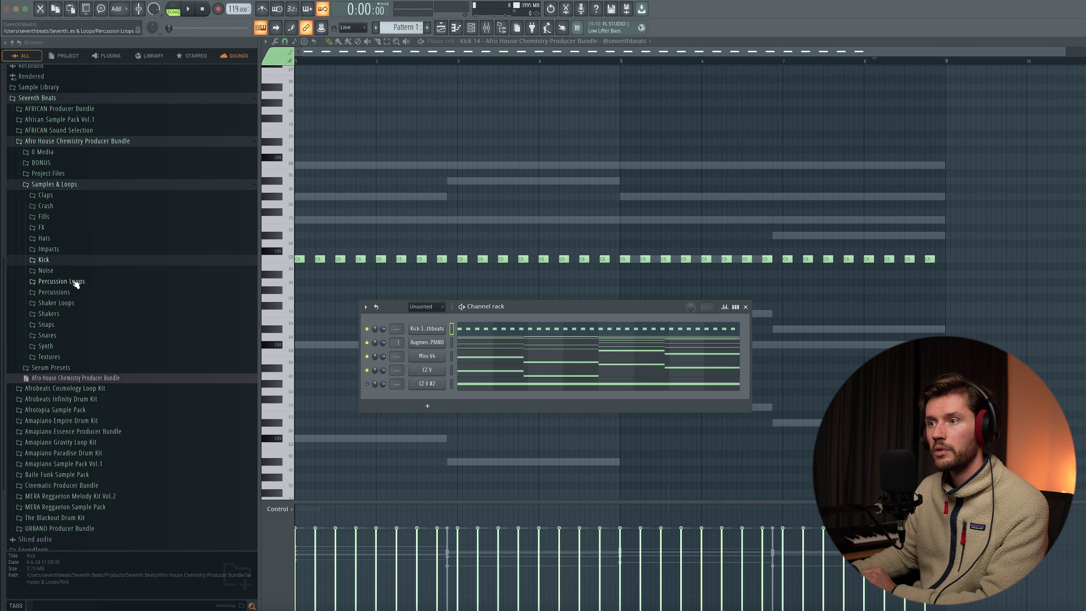
Add Percussion 3 as a channel, write two syncopated C#5 hits per bar for eight bars, and play the pattern.
left_click(73, 292)
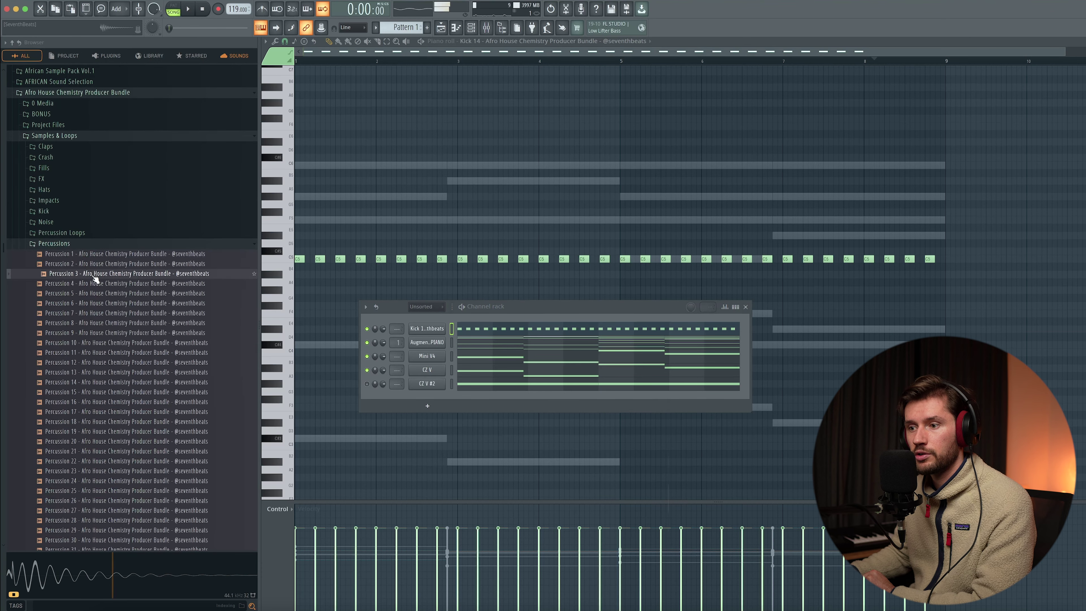
left_click_drag(429, 340, 436, 367)
scroll(212, 279, "down", 10)
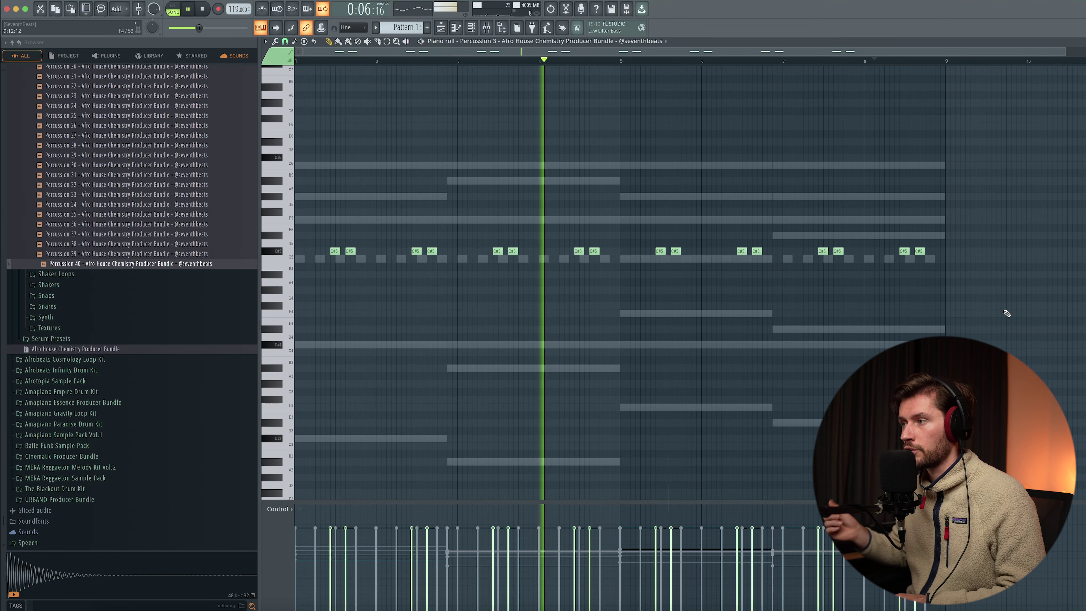
key("space")
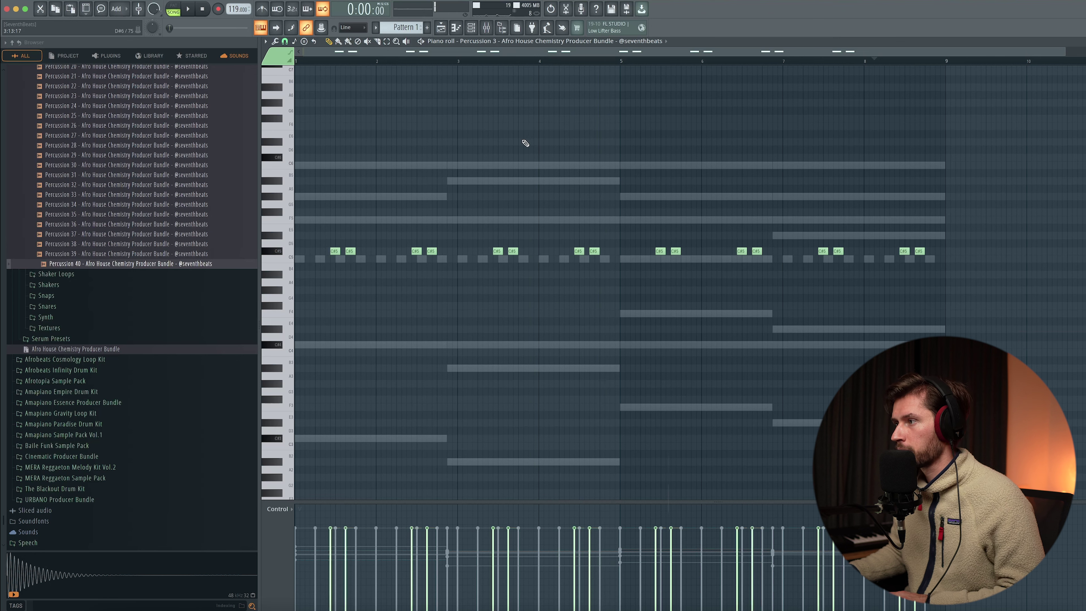
Write a C6 hit late in every second bar on the Percussion 39 channel, add a closing C#5 hit, and play it.
left_click(471, 27)
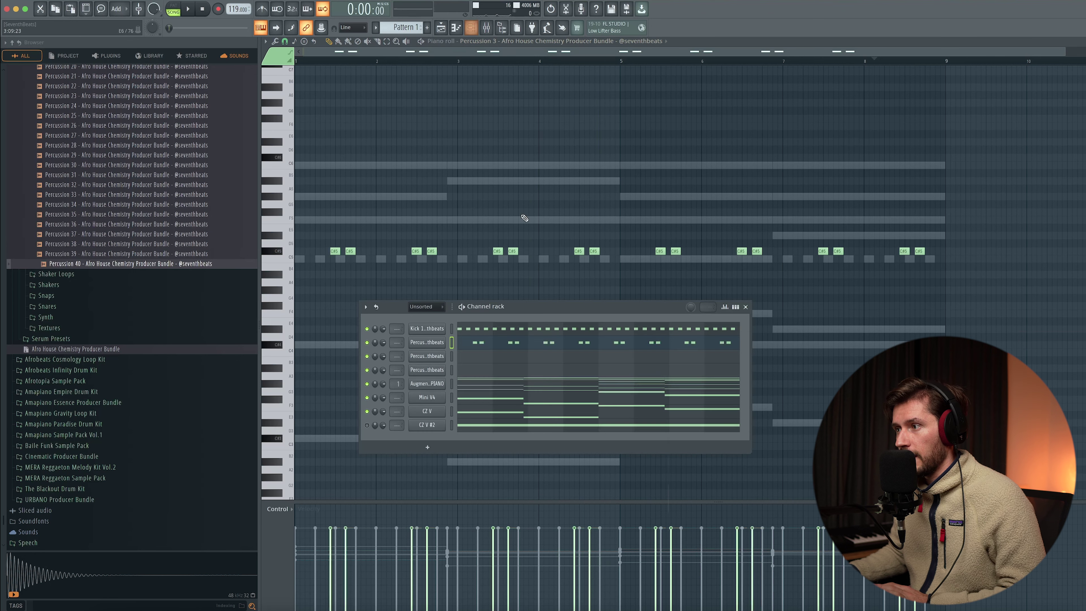
left_click(473, 359)
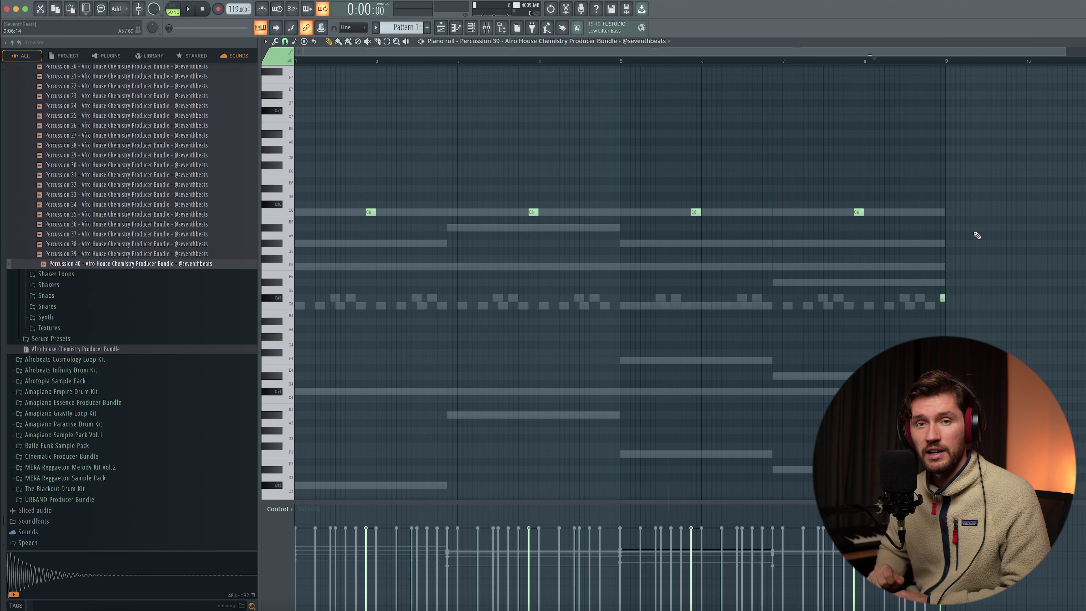
key("space")
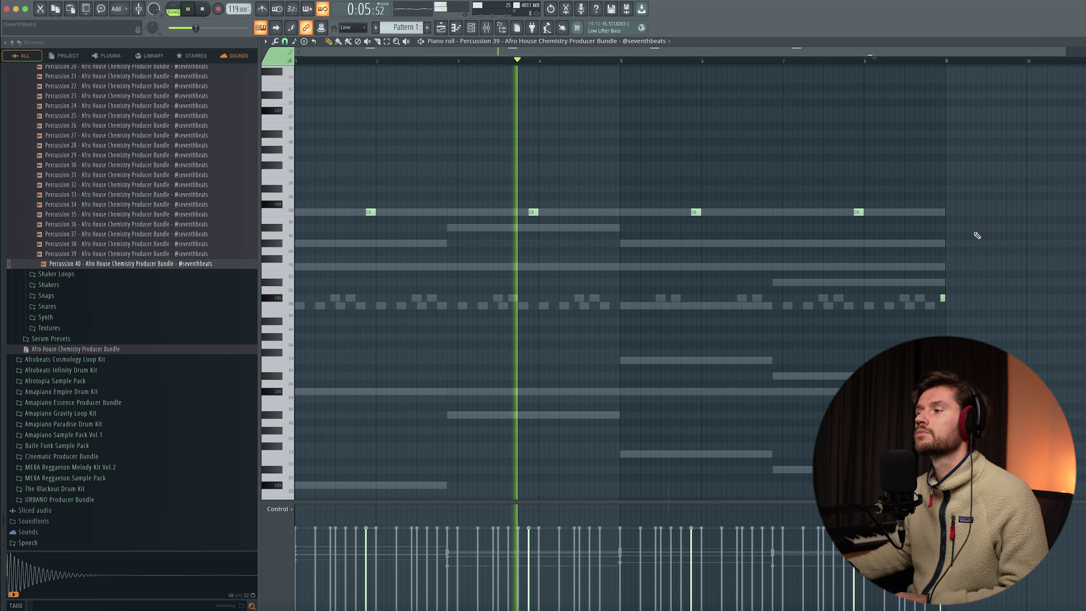
key("space")
Write one F5 hit per bar for eight bars on the Percussion 40 channel, add a closing D#5 hit, and play it.
key("F6")
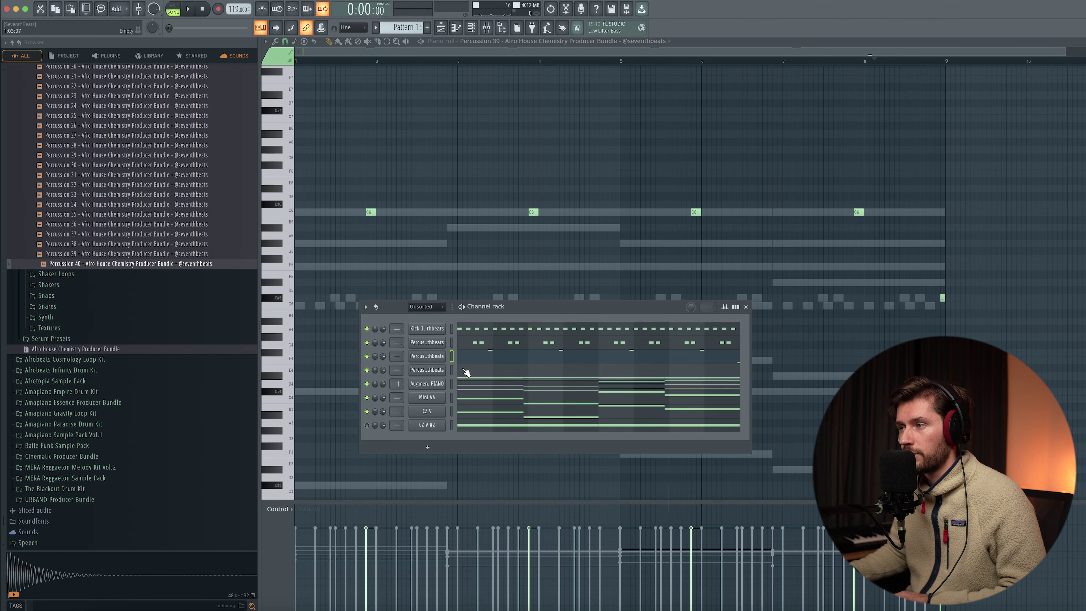
left_click(466, 371)
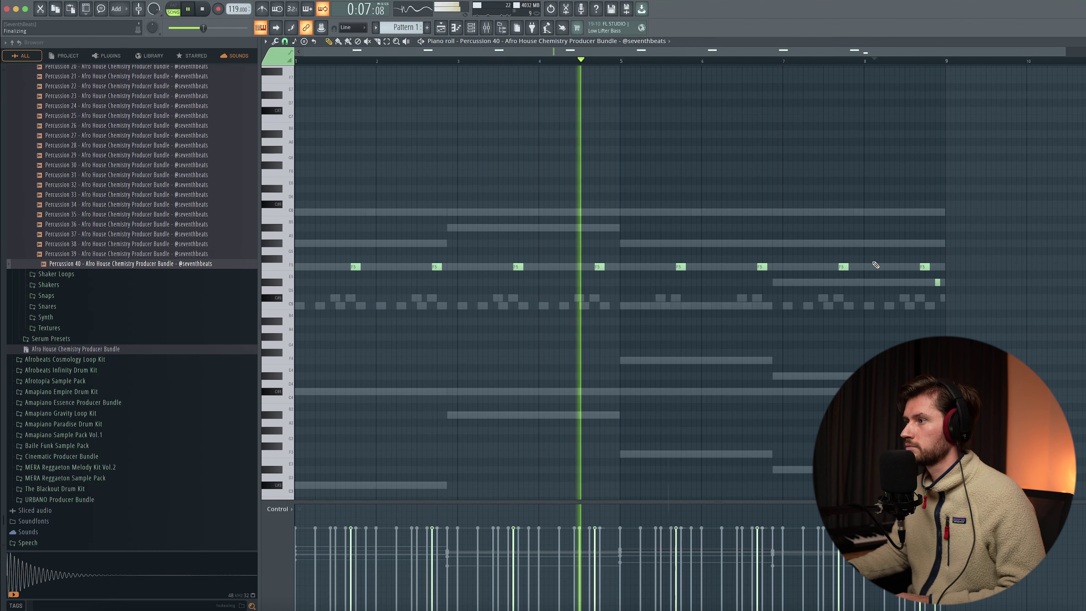
key("space")
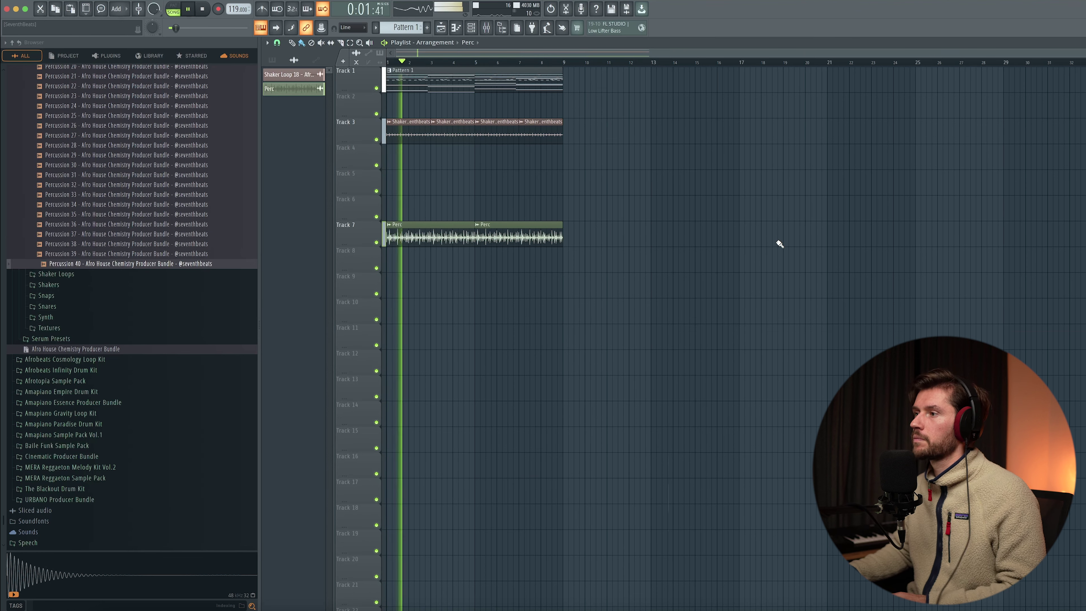
Route the Perc loop to mixer insert 20 and lower its volume to 72% (-6.6 dB).
left_click(491, 29)
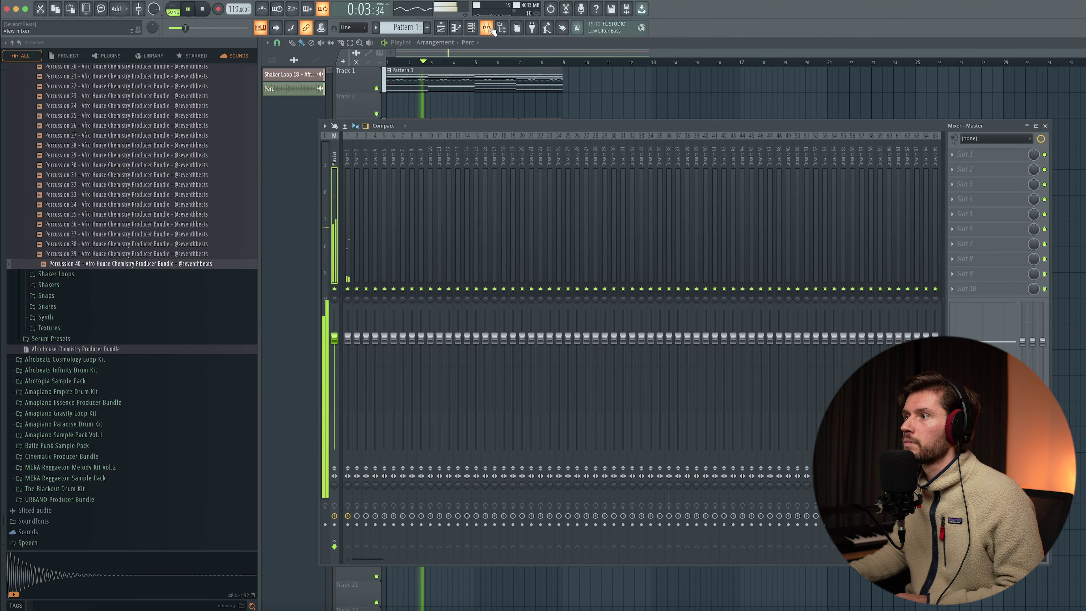
right_click(523, 162)
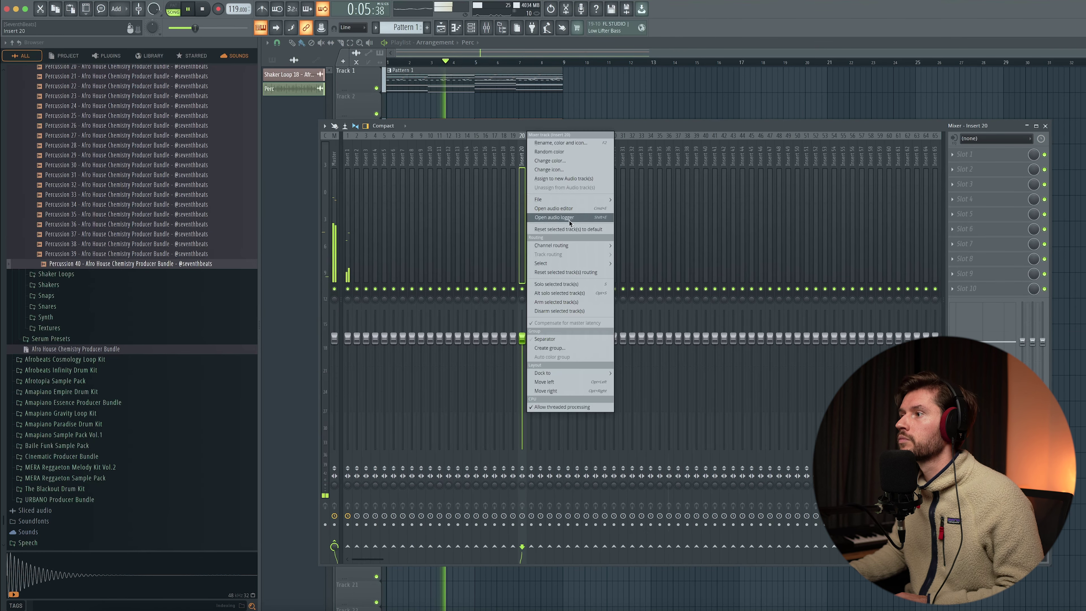
left_click(631, 246)
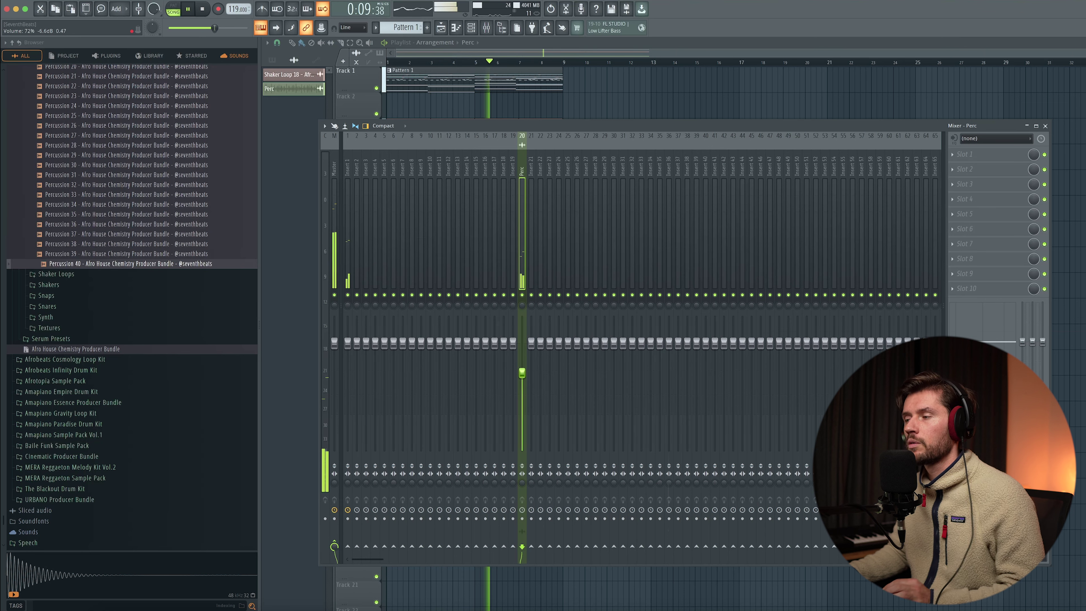
Move the Perc mixer track to insert 10 and close the mixer.
key("alt+Left")
key("alt+Left")
key("alt+Left")
key("alt+Left")
key("alt+Left")
key("alt+Left")
key("alt+Left")
key("alt+Left")
key("alt+Left")
key("alt+Left")
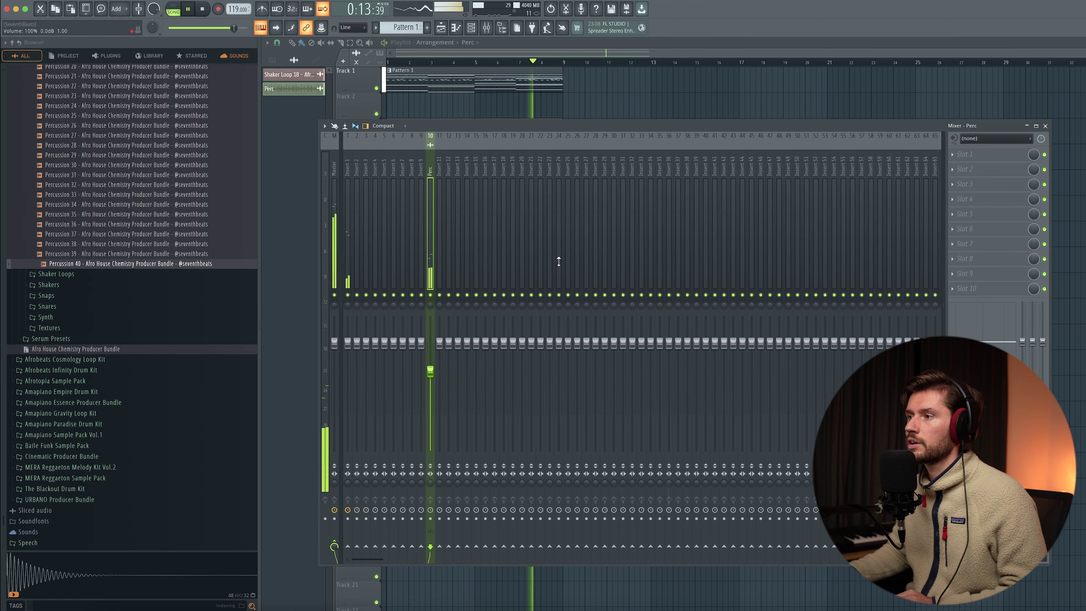
key("F9")
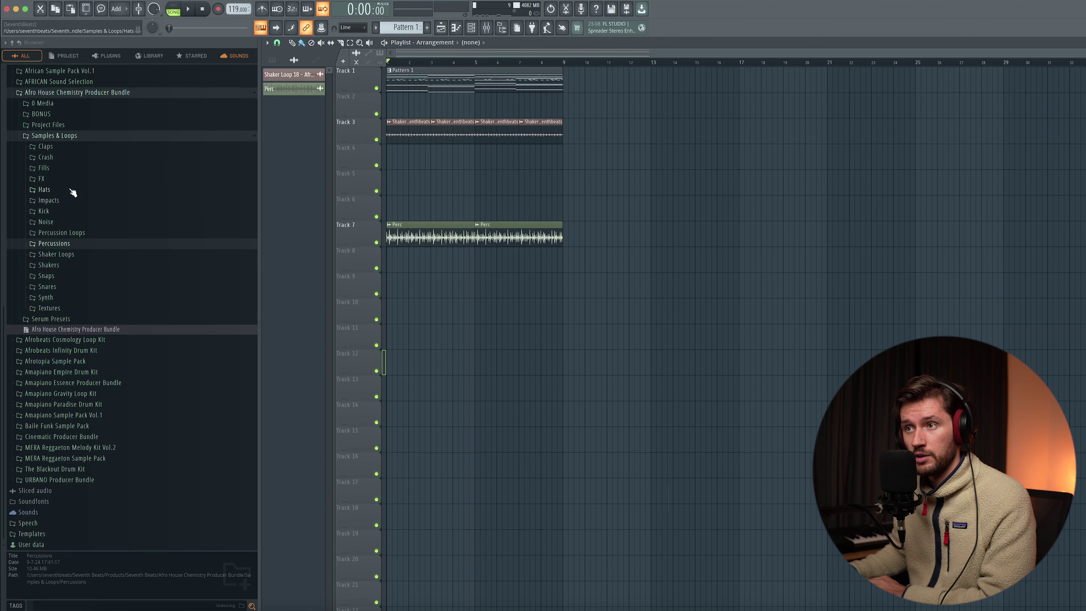
Audition Hat 24 from the bundle's Hats folder and add it to the unsorted channels below the kick.
left_click(85, 191)
scroll(99, 385, "down", 1)
left_click(90, 416)
left_click(85, 455)
key("F6")
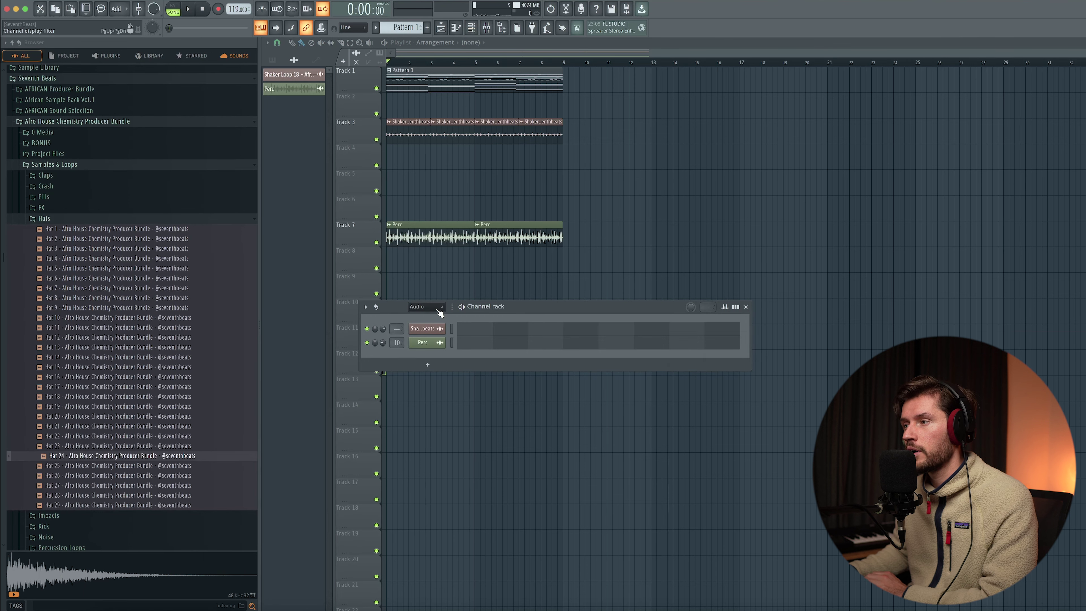
left_click(427, 337)
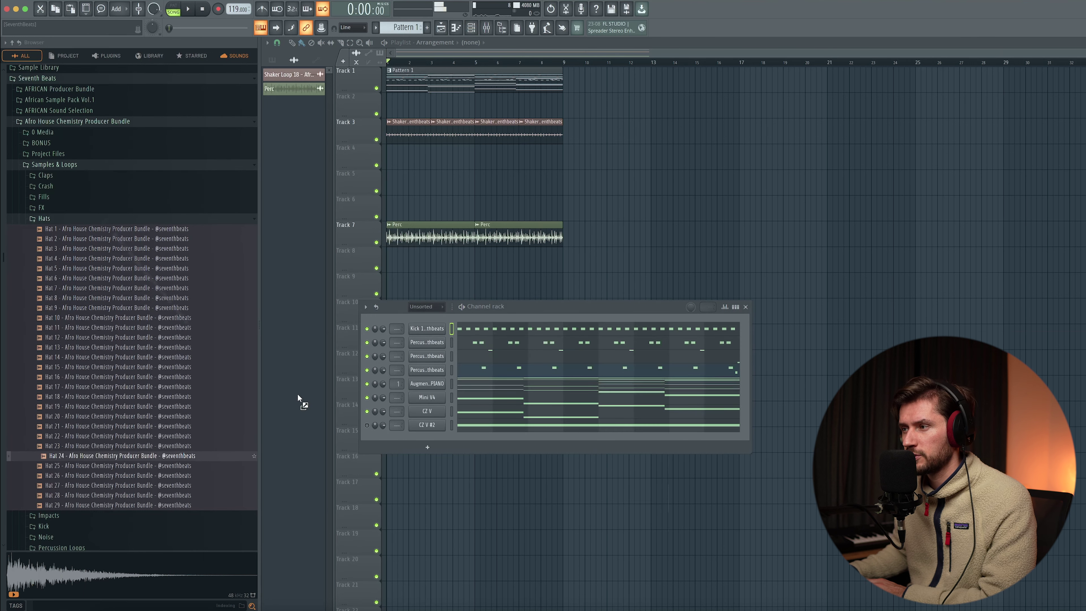
left_click_drag(276, 405, 449, 329)
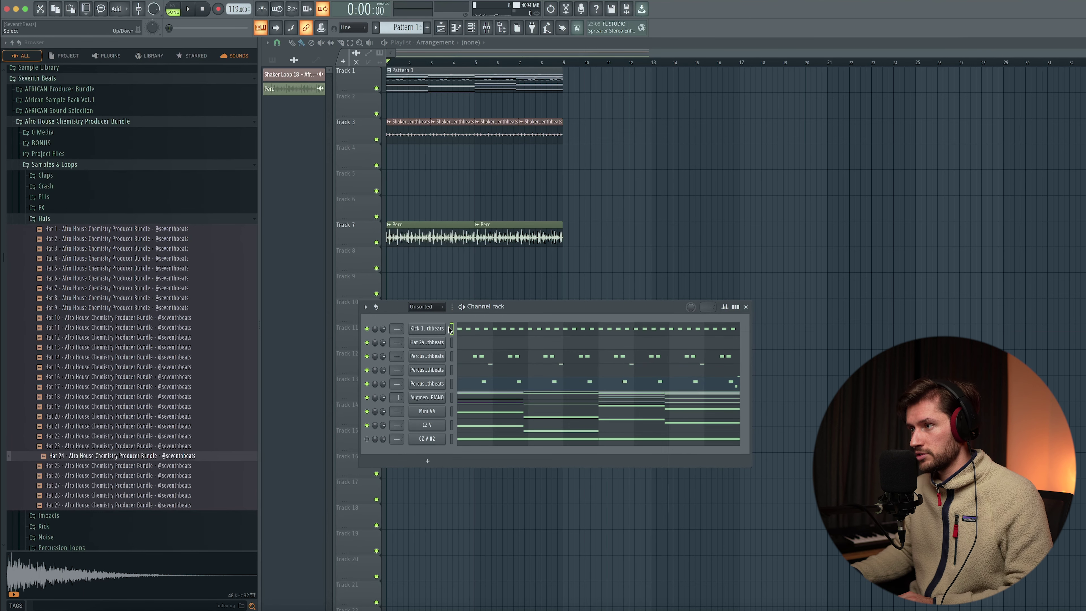
Copy the kick's notes into the Hat 24 channel and shift them half a beat onto the offbeats.
key("F7")
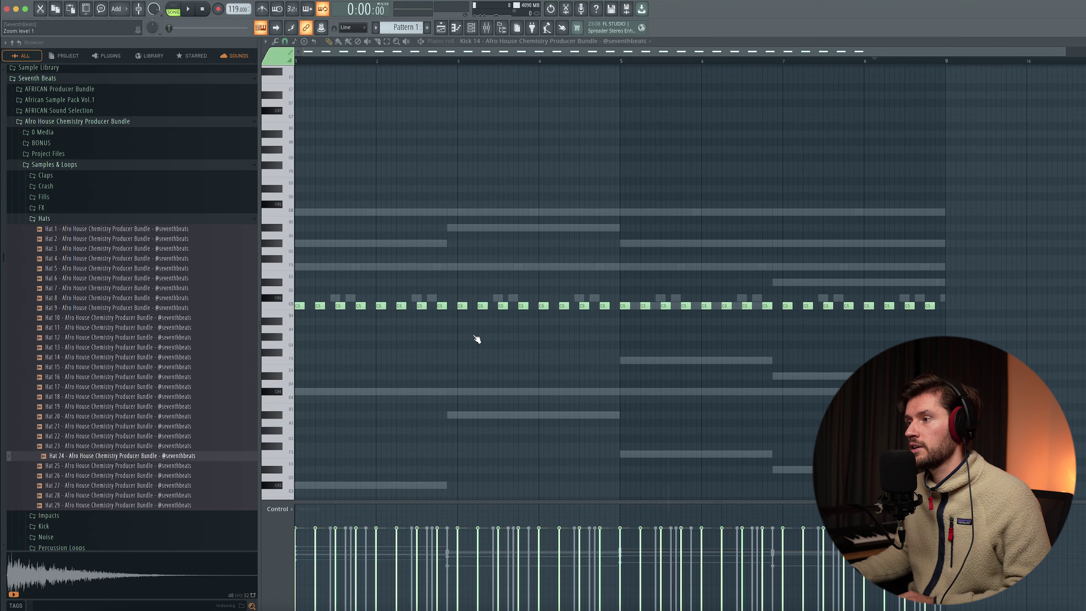
key("F7")
left_click(508, 347)
key("F7")
key("ctrl+v")
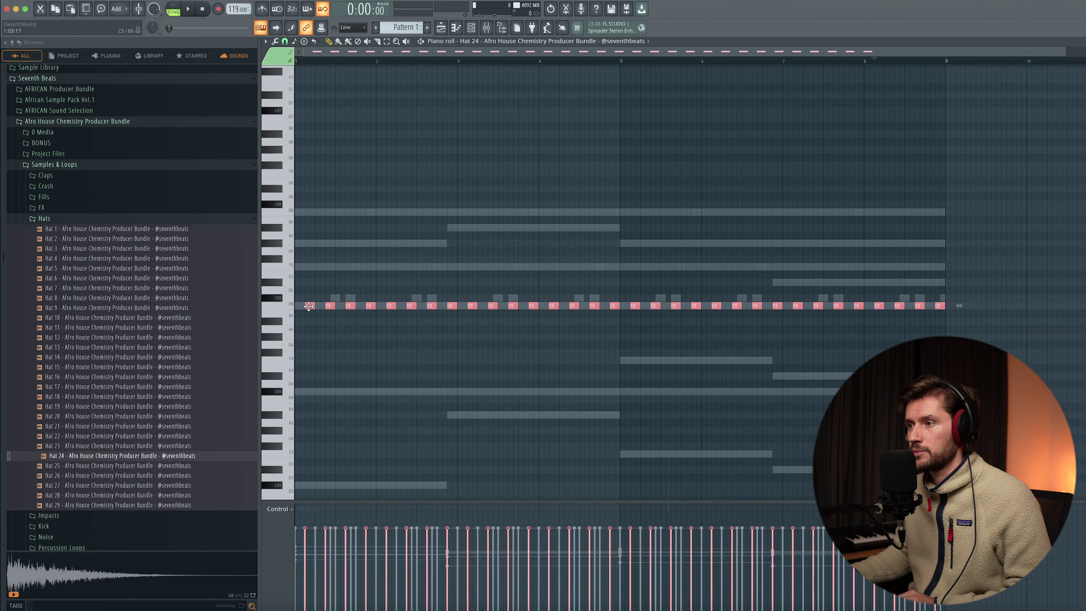
Randomize the velocities of the Hat 24 notes and play the pattern.
key("alt+r")
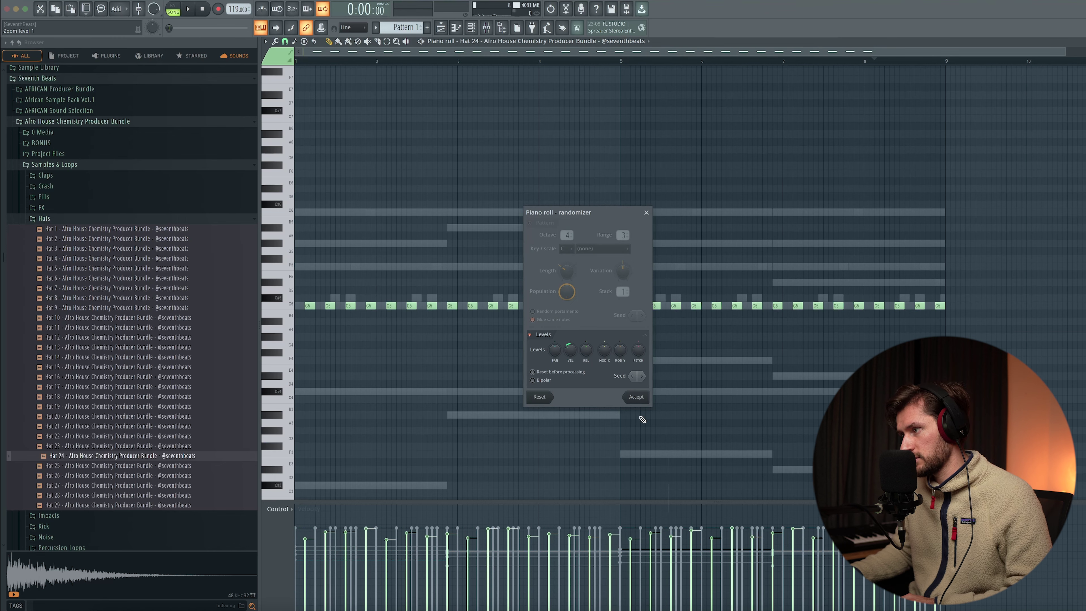
left_click(637, 396)
key("space")
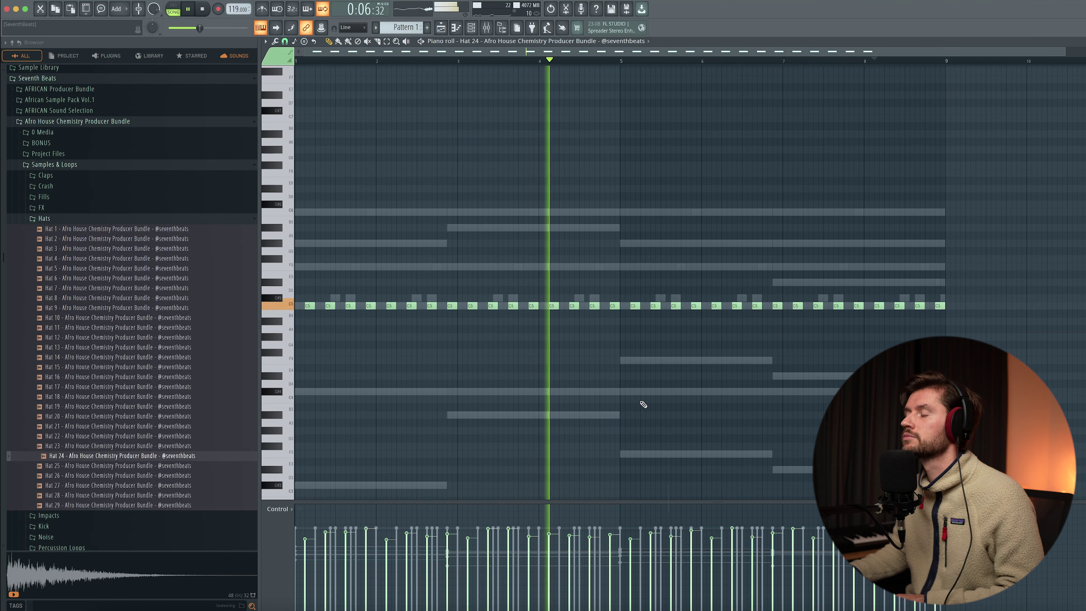
key("space")
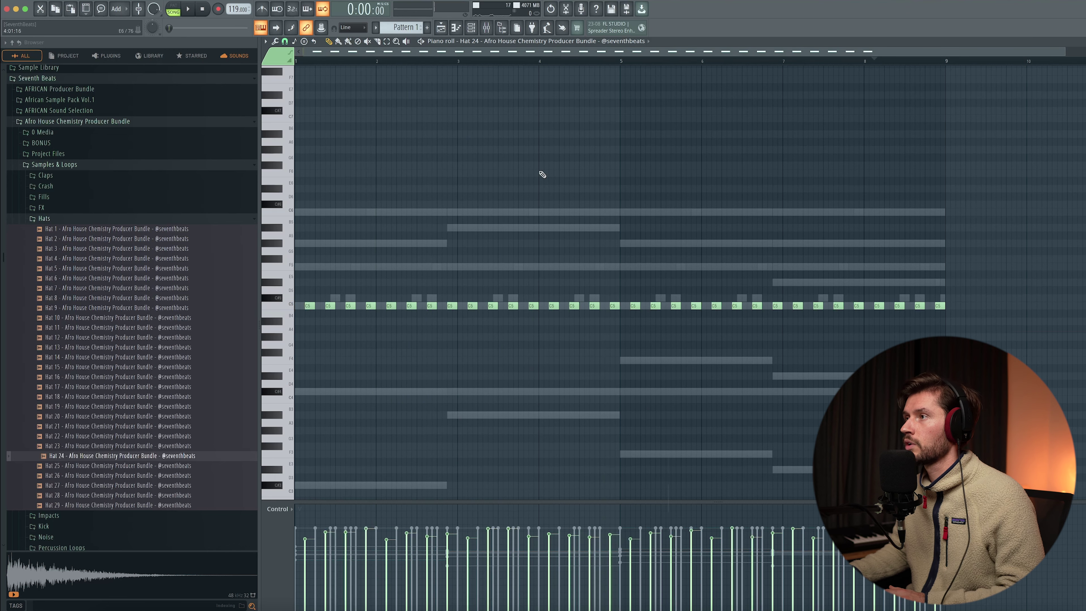
Route the kick, hat and three percussion channels to consecutive mixer tracks starting from insert 1.
left_click(471, 29)
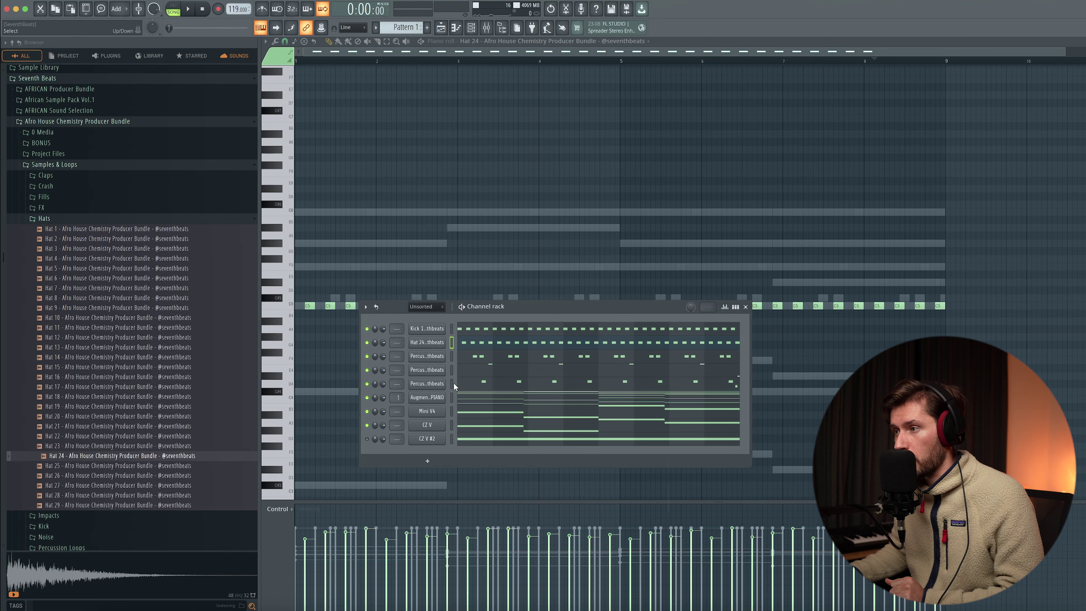
left_click(485, 29)
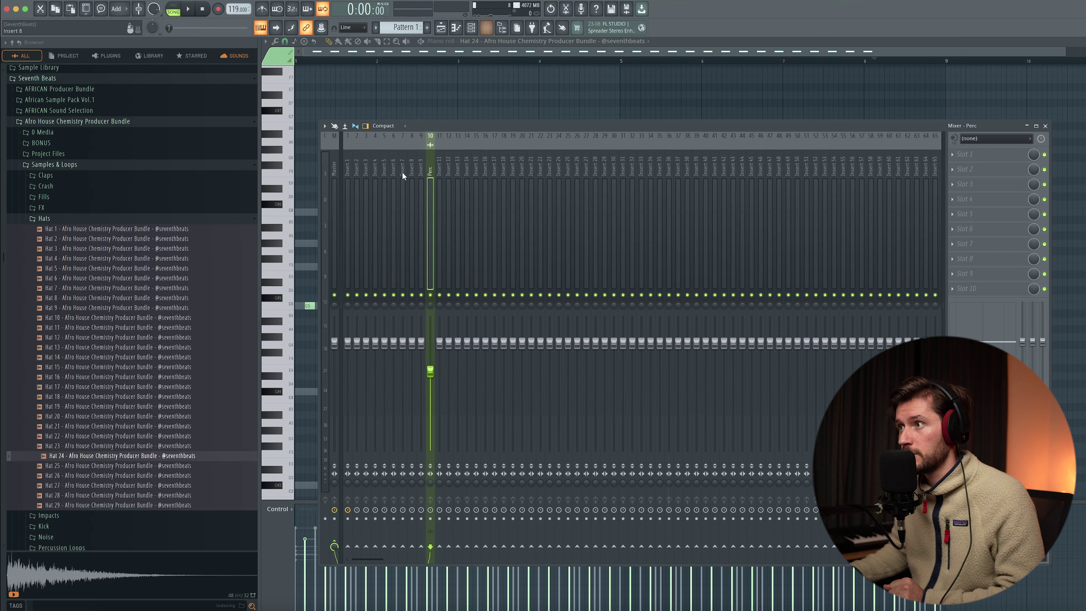
left_click(346, 161)
right_click(346, 161)
mouse_move(384, 245)
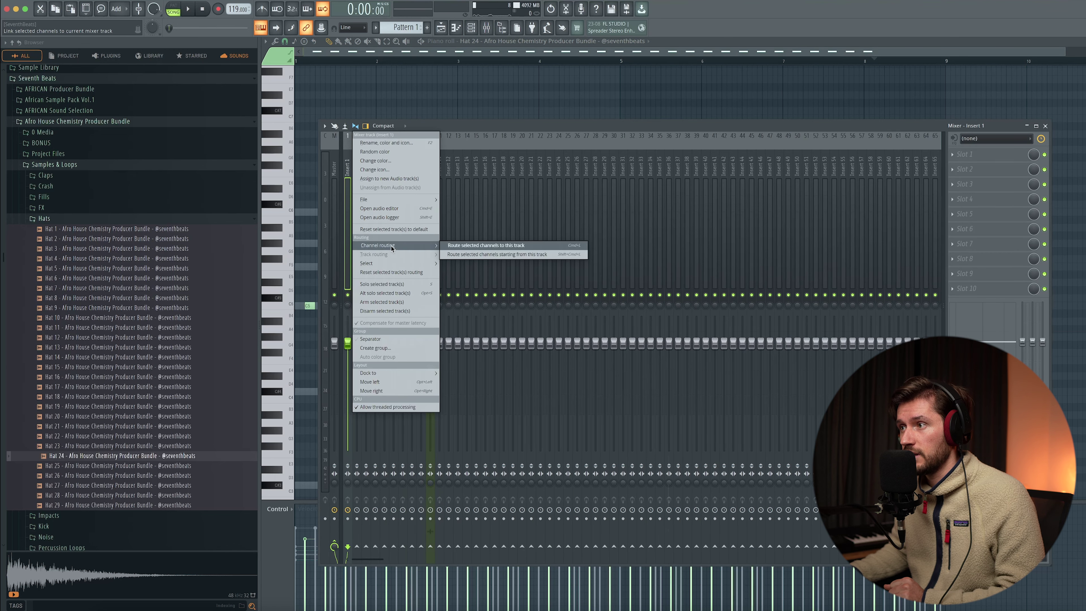
left_click(486, 254)
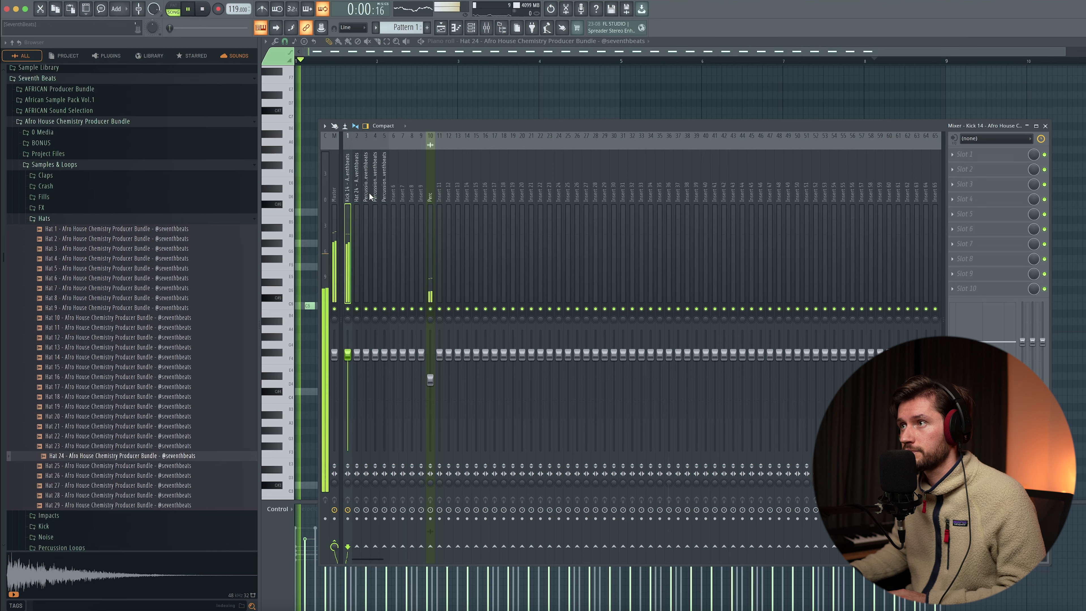
Load the Rev LX-24 reverb with the Warehouse preset on Hat 24's mixer track and start playback.
left_click(973, 154)
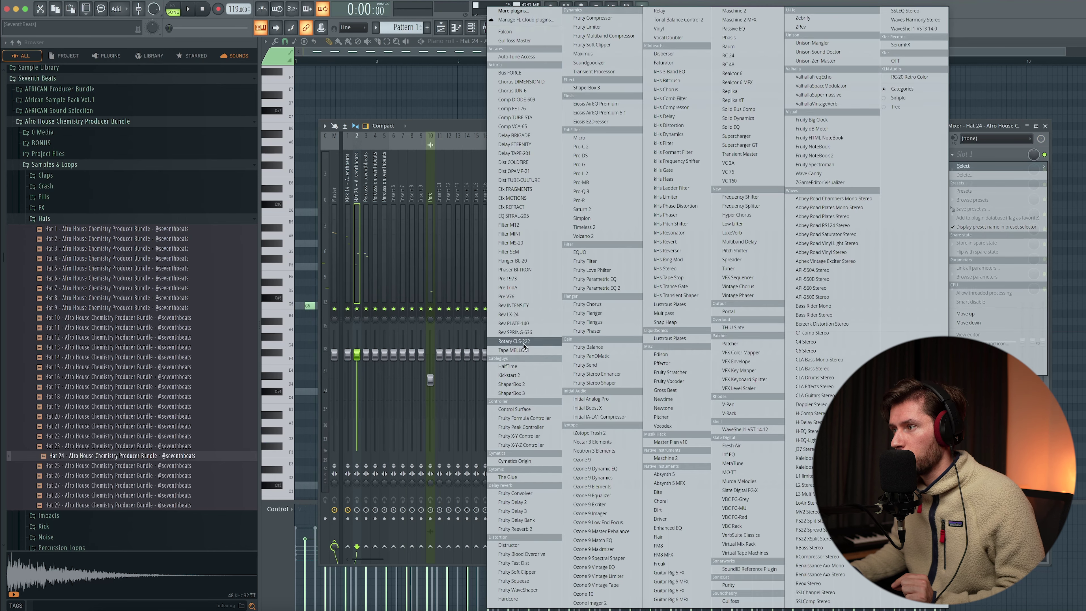
left_click(509, 314)
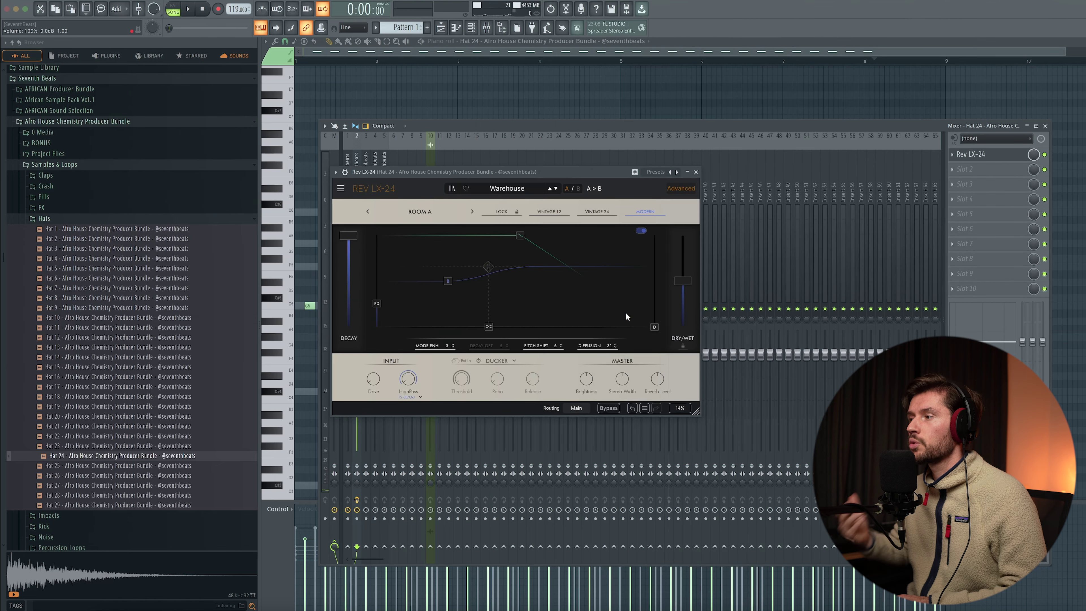
key("space")
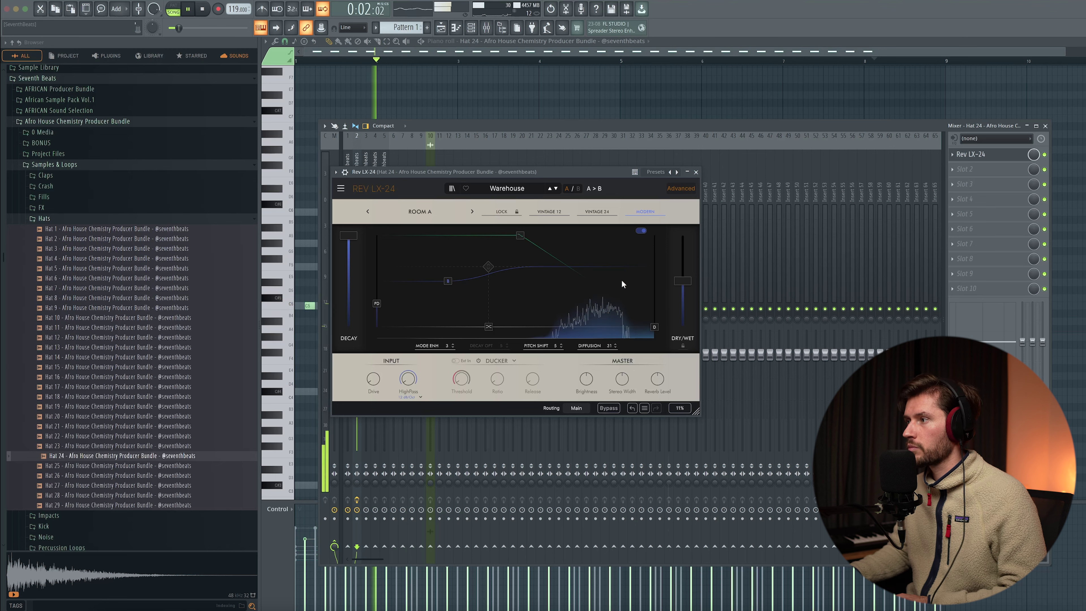
Set the hat reverb's dry/wet to 46.8%, raise its brightness slightly, and set high-pass to 917 Hz and stereo width to 68.8%.
mouse_move(682, 280)
left_mouse_down()
mouse_move(682, 258)
mouse_move(682, 284)
left_mouse_up()
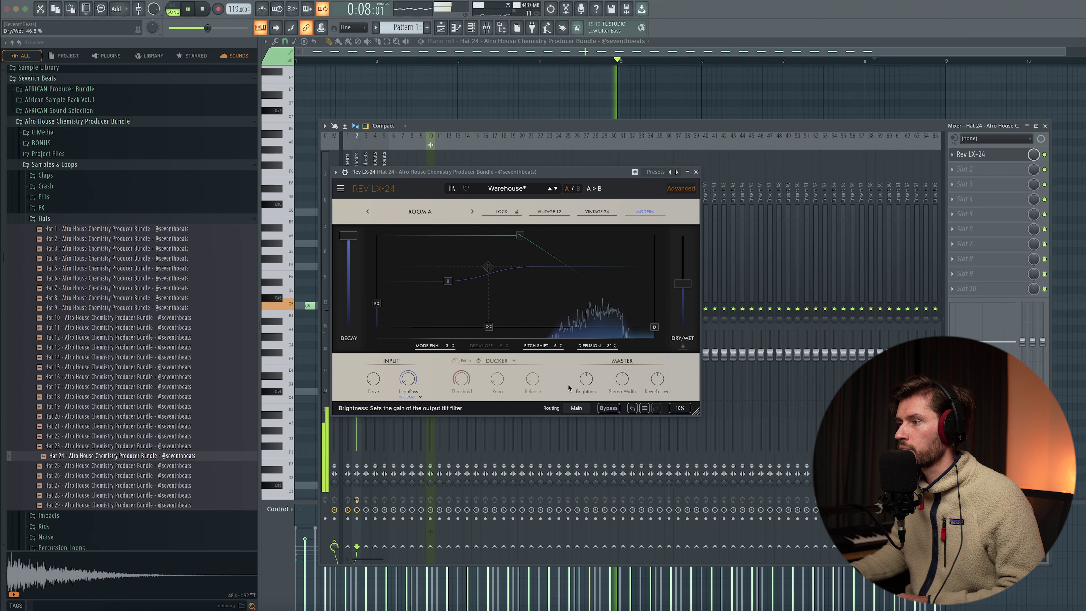
left_click_drag(586, 378, 586, 373)
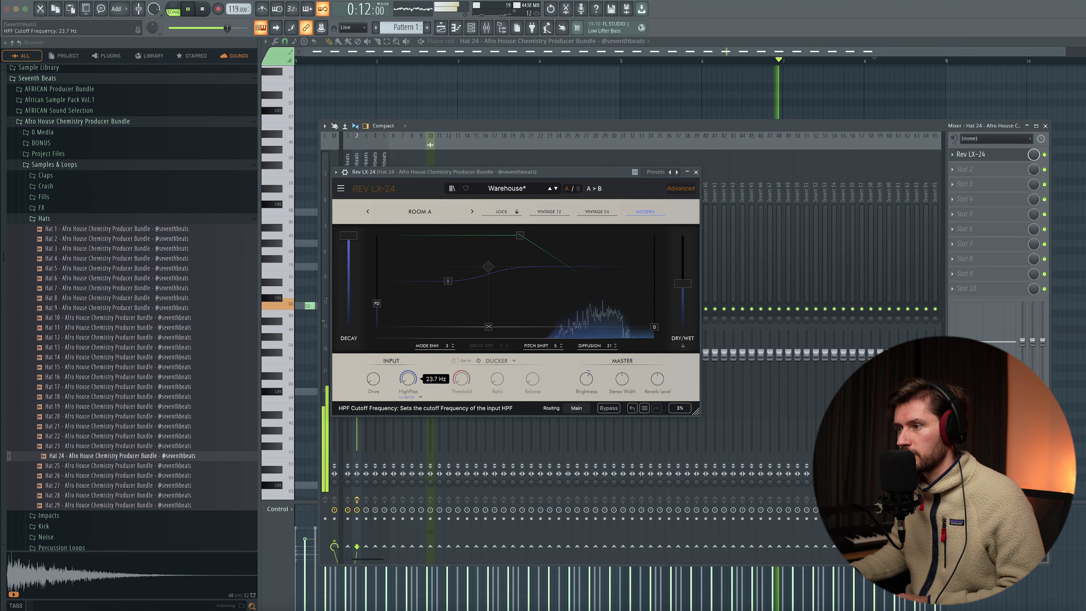
left_click_drag(408, 379, 408, 365)
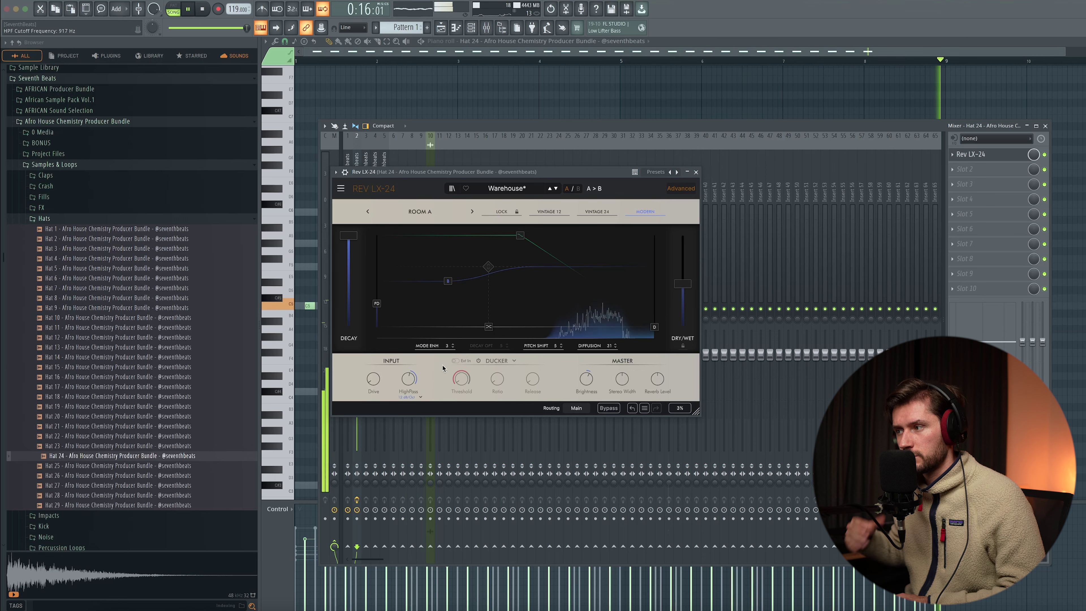
left_click_drag(632, 391, 632, 394)
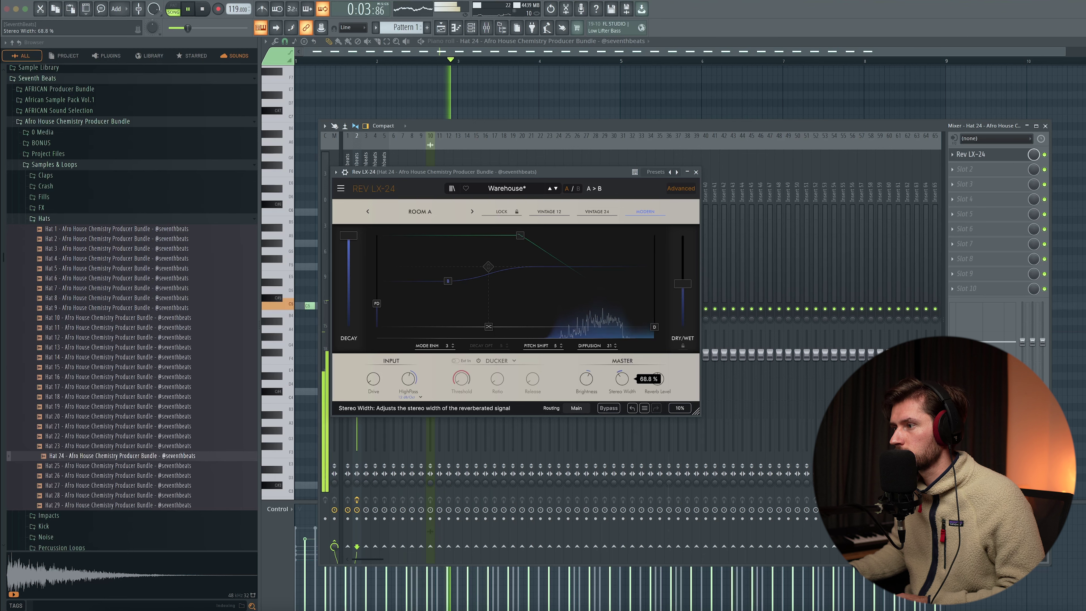
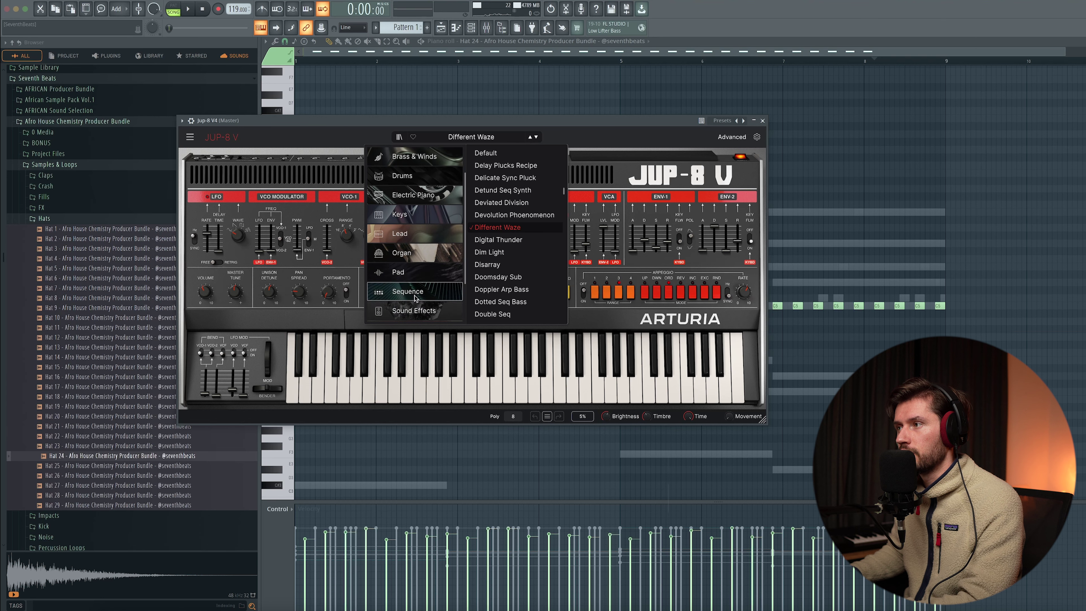
Load the Noise Groove sequence preset in Jup-8 V4 and close the synth window.
scroll(507, 214, "down", 5)
left_click(496, 209)
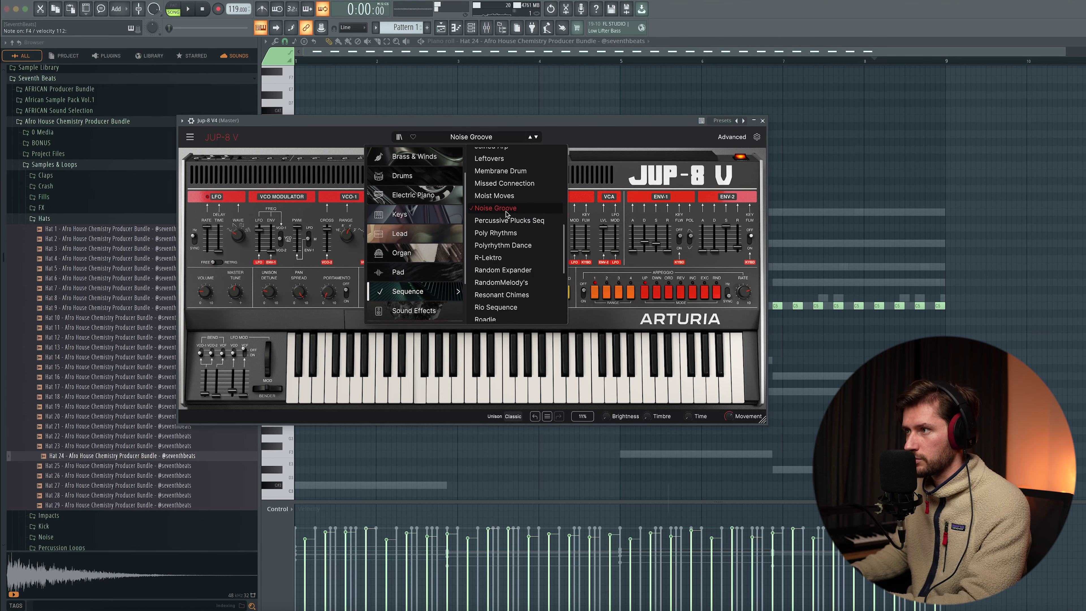
left_click(761, 122)
Write four consecutive two-bar C#4 notes across eight bars on the Jup-8 V4 channel and play the pattern.
left_click(466, 338)
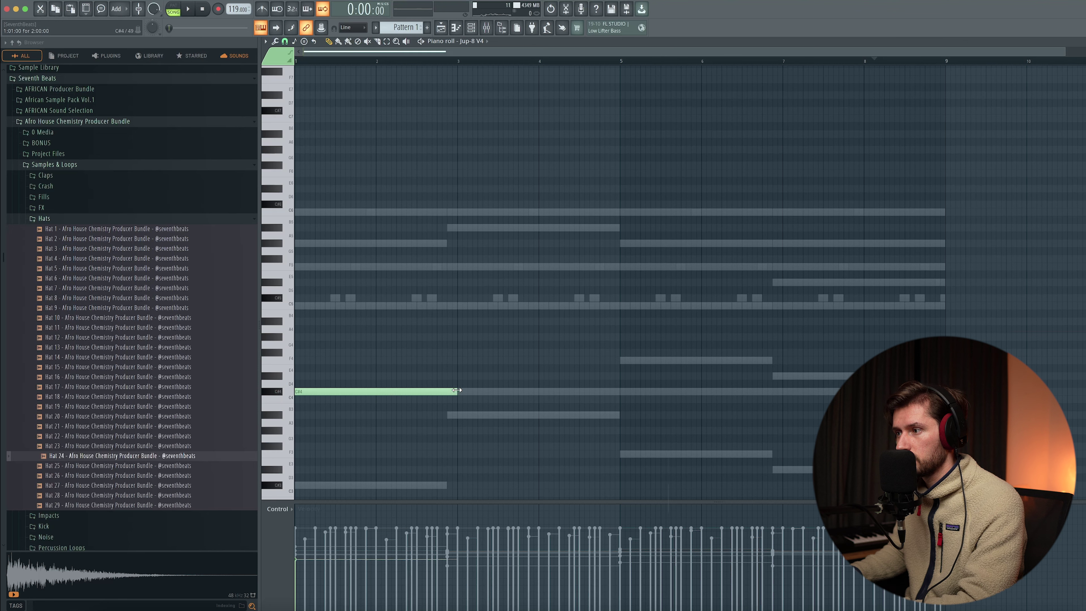
left_click(468, 392)
left_click(624, 392)
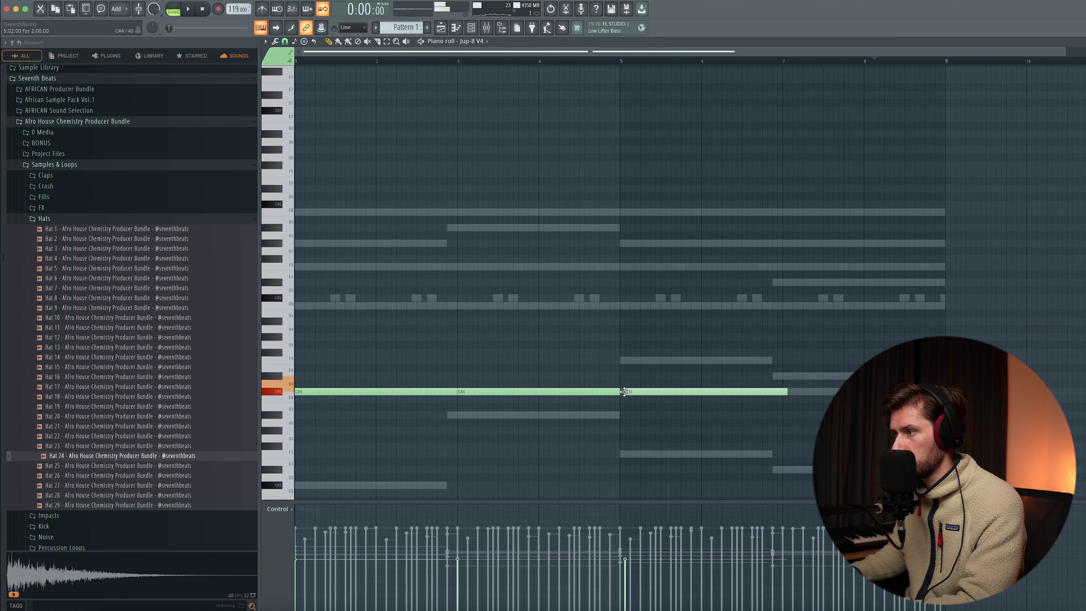
left_click(784, 392)
key("space")
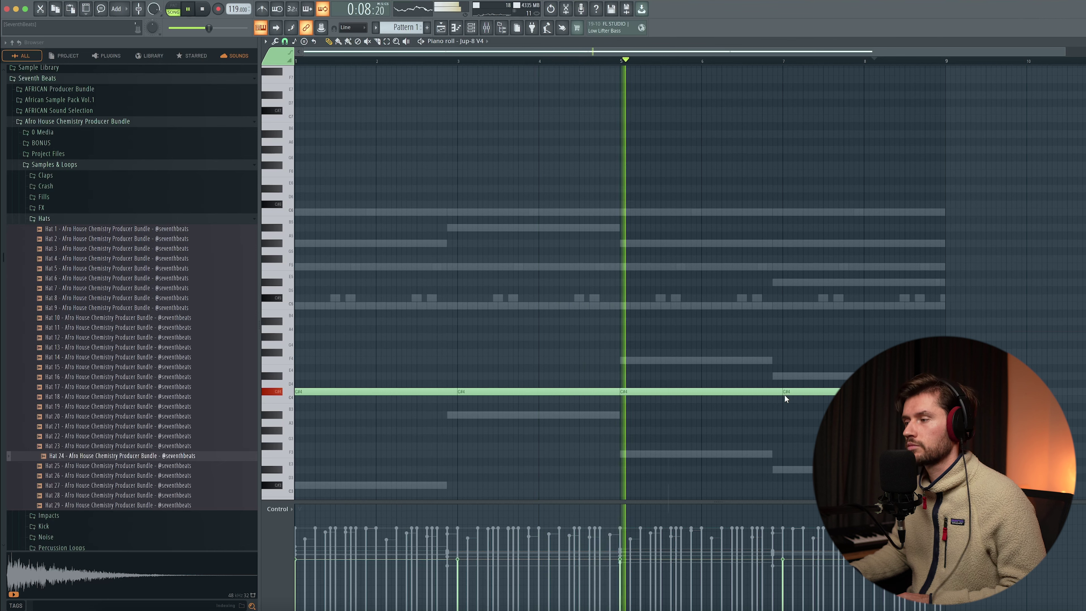
Adjust the Brightness control of the Jup-8 V4 Noise Groove sound while the pattern plays, and close the synth window.
key("F6")
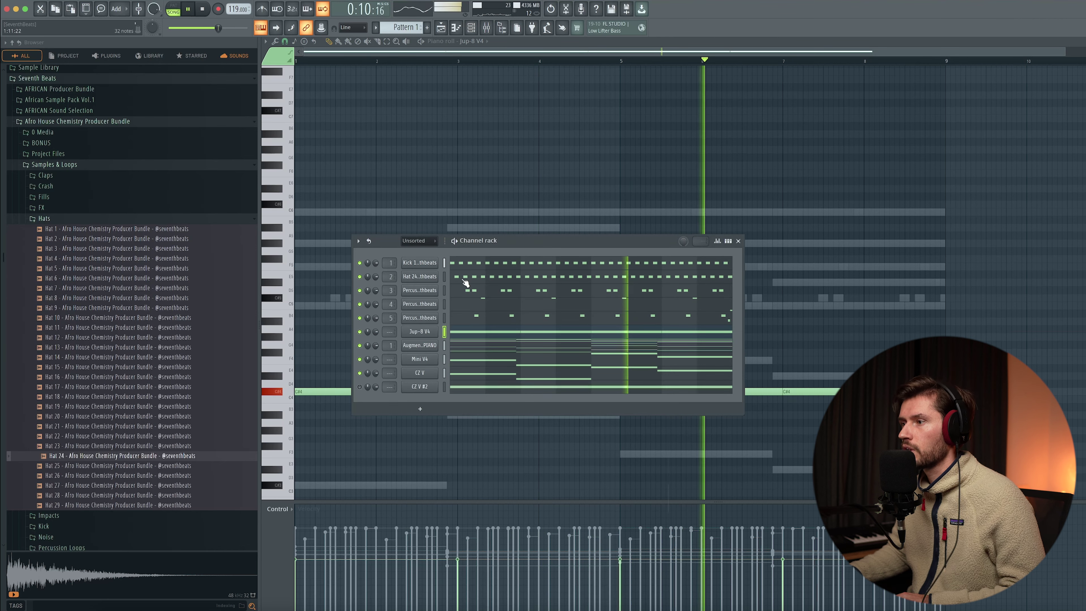
left_click(421, 332)
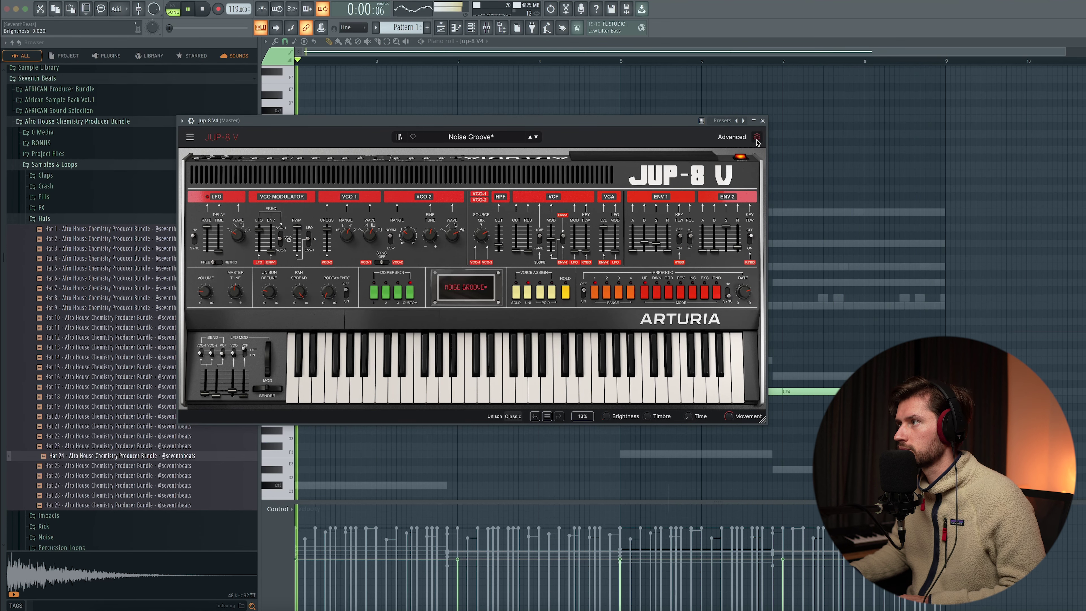
left_click(763, 120)
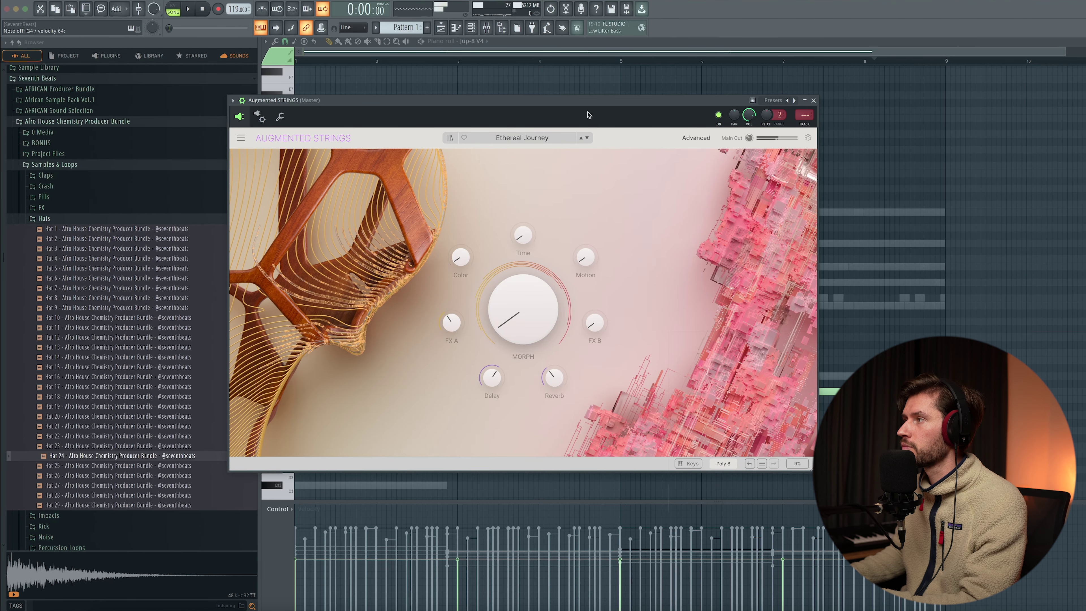
Write one eight-bar C#5 note on the new Augmented STRINGS channel and play the pattern.
left_click(814, 101)
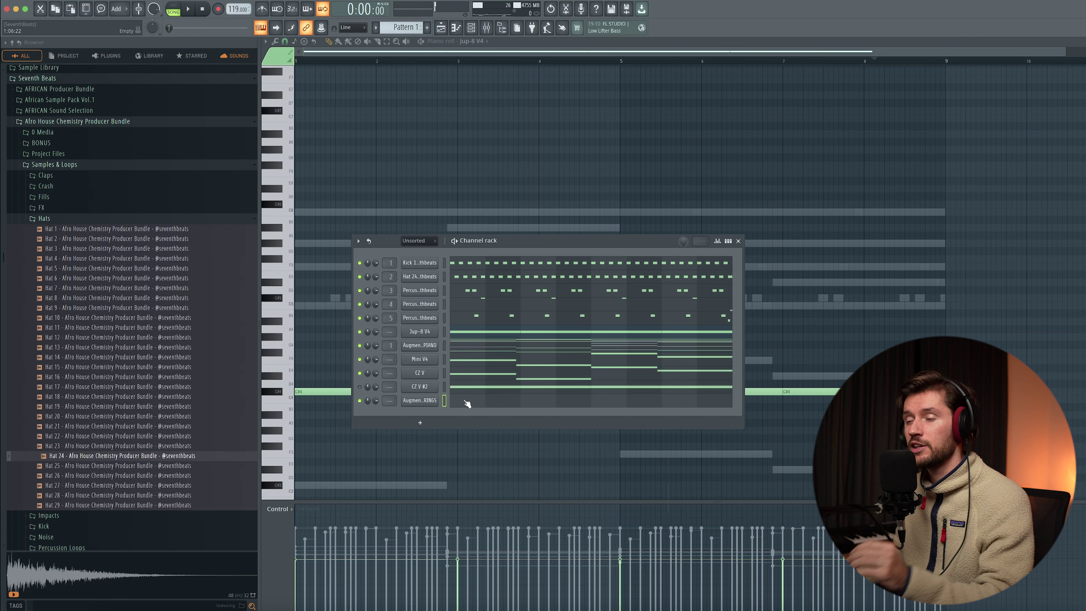
left_click(467, 403)
key("space")
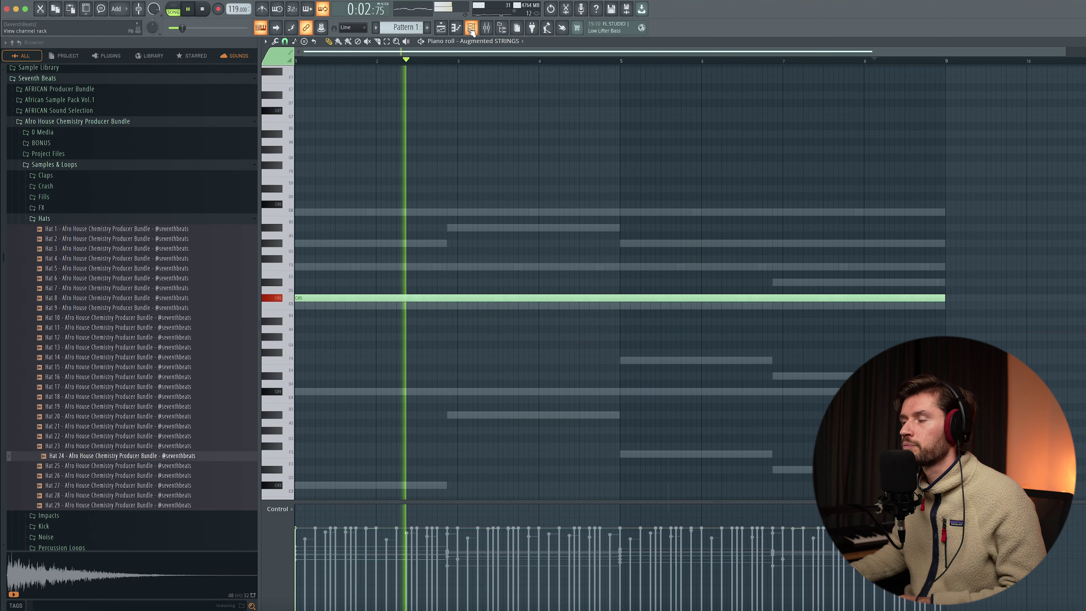
Raise the Morph control of the Augmented STRINGS Ethereal Journey preset to about 0.148.
key("F6")
left_click(423, 400)
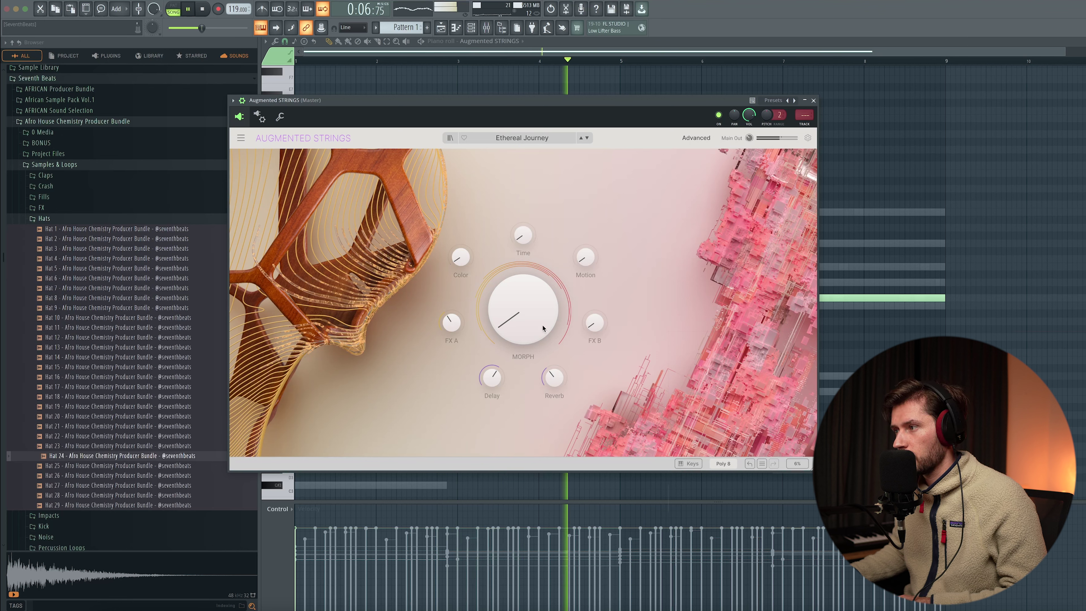
left_click(519, 296)
left_click_drag(519, 296, 523, 300)
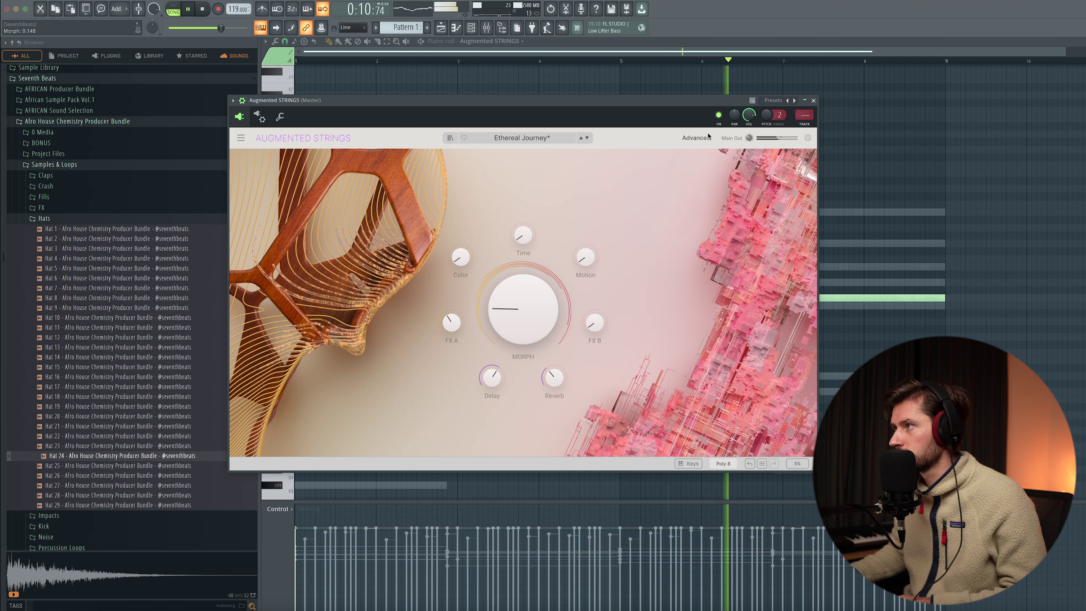
Show the advanced Augmented STRINGS settings and lower the Layer B filter cutoff to about 311 Hz, checking it with playback.
left_click(696, 137)
key("space")
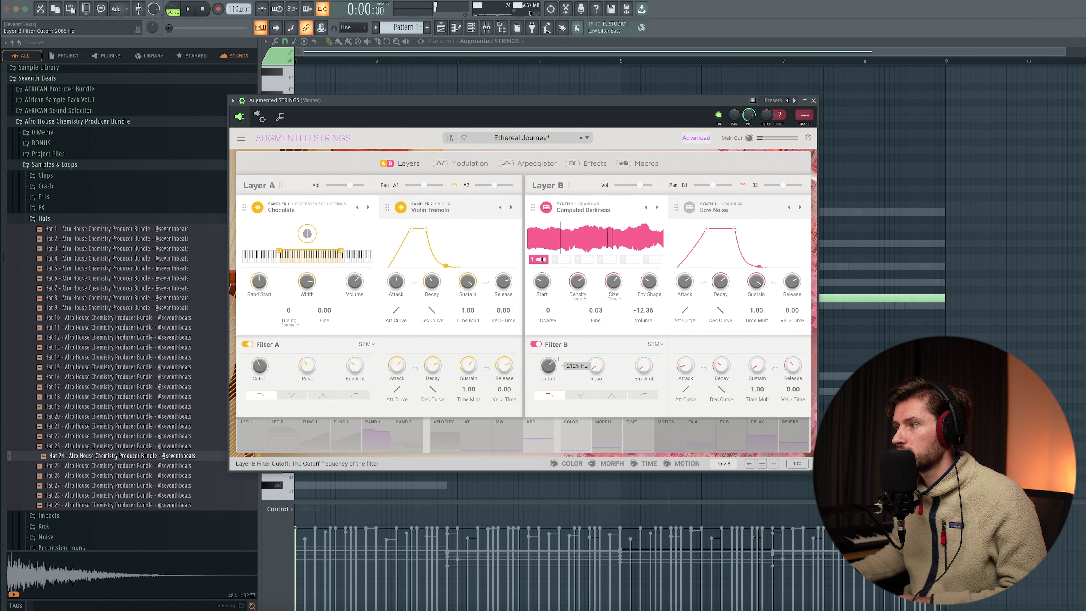
scroll(548, 365, "down", 5)
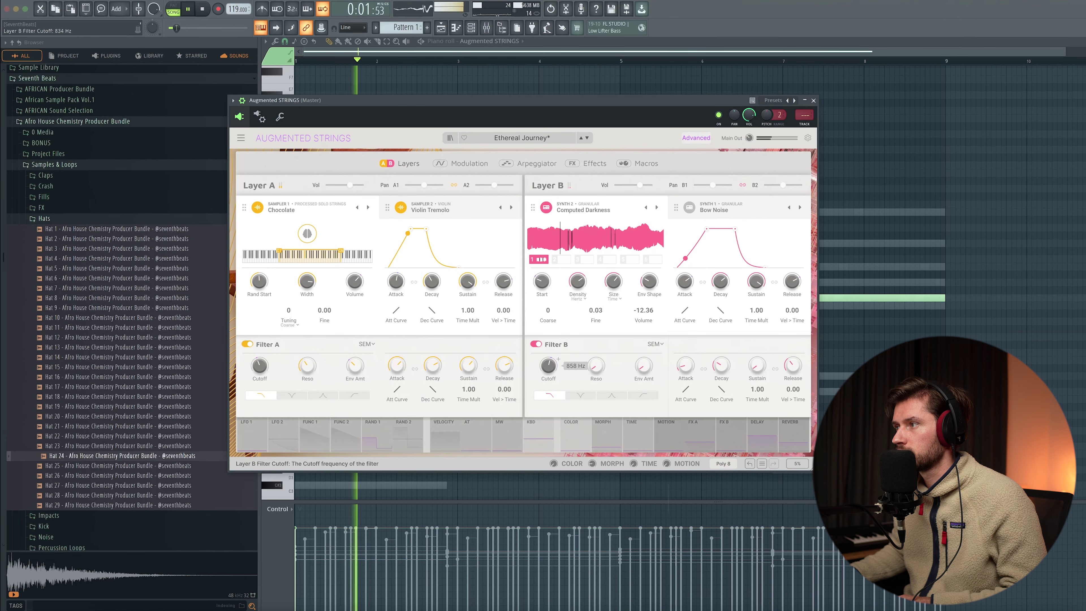
scroll(406, 274, "down", 5)
key("space")
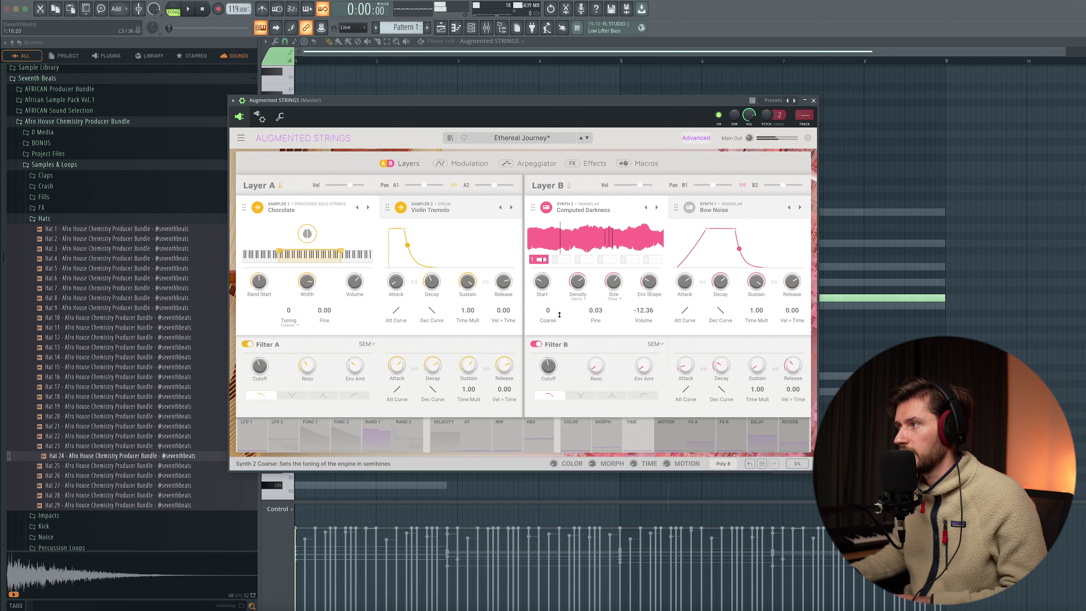
key("space")
scroll(551, 367, "down", 2)
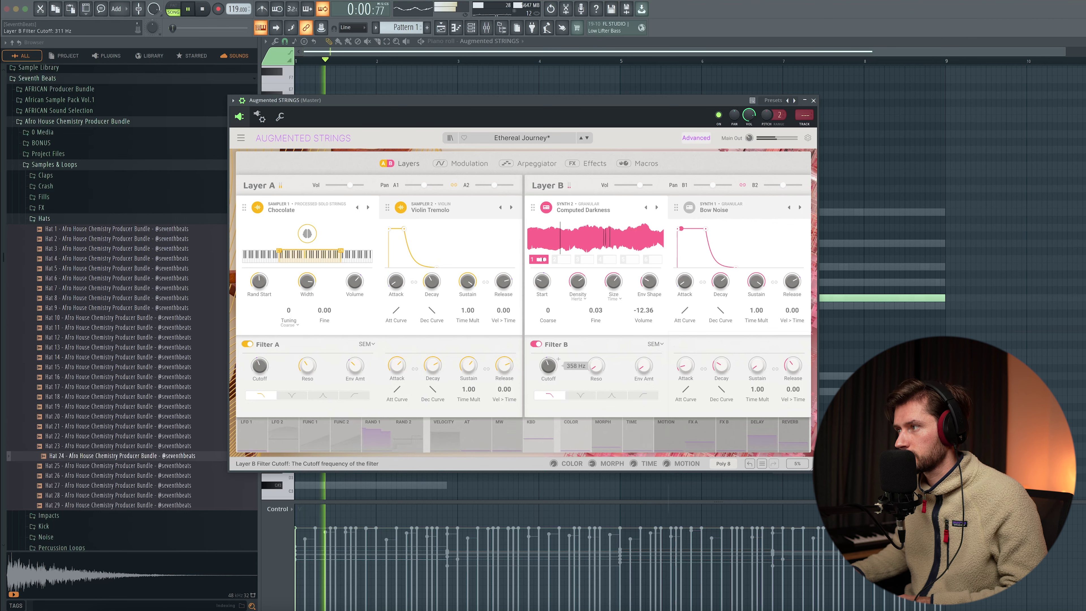
Set the Augmented STRINGS filter cutoffs to 73.7 Hz for Layer A and 71.8 Hz for Layer B, and close the instrument.
scroll(259, 367, "down", 2)
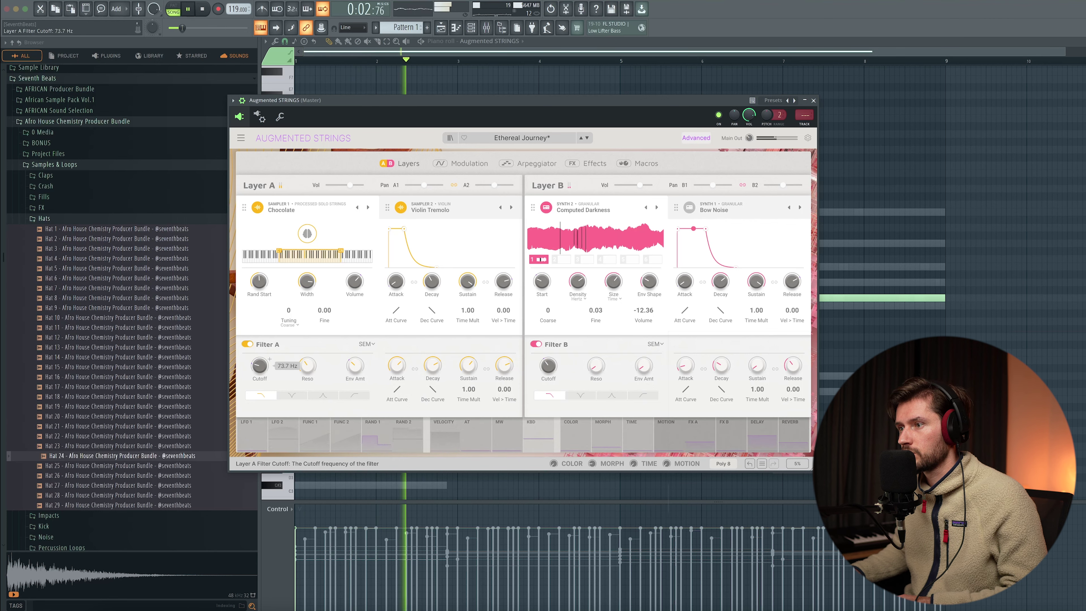
scroll(549, 366, "down", 1)
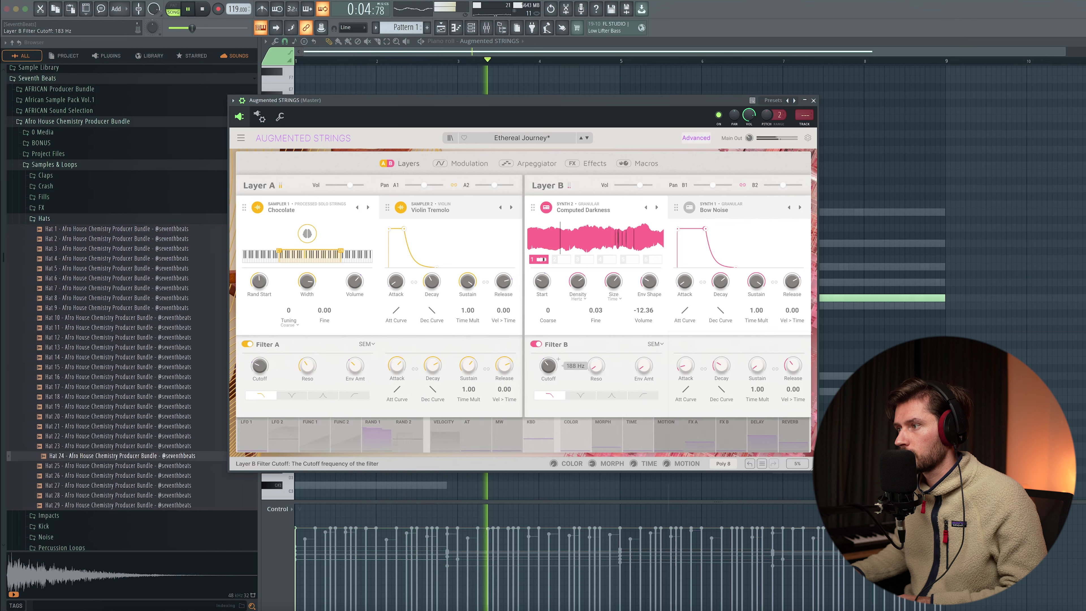
scroll(558, 359, "down", 1)
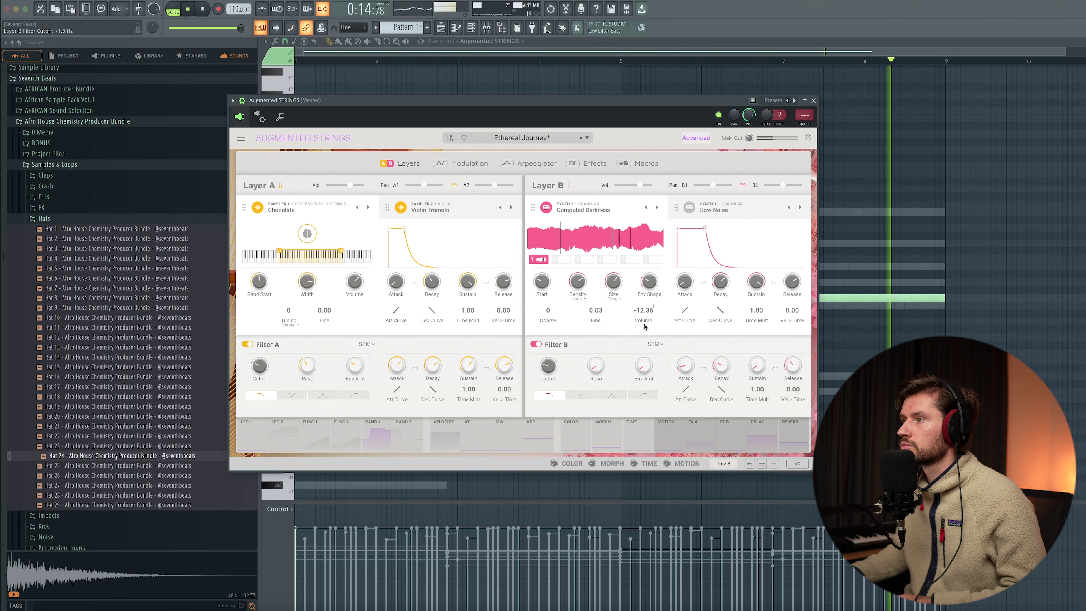
key("space")
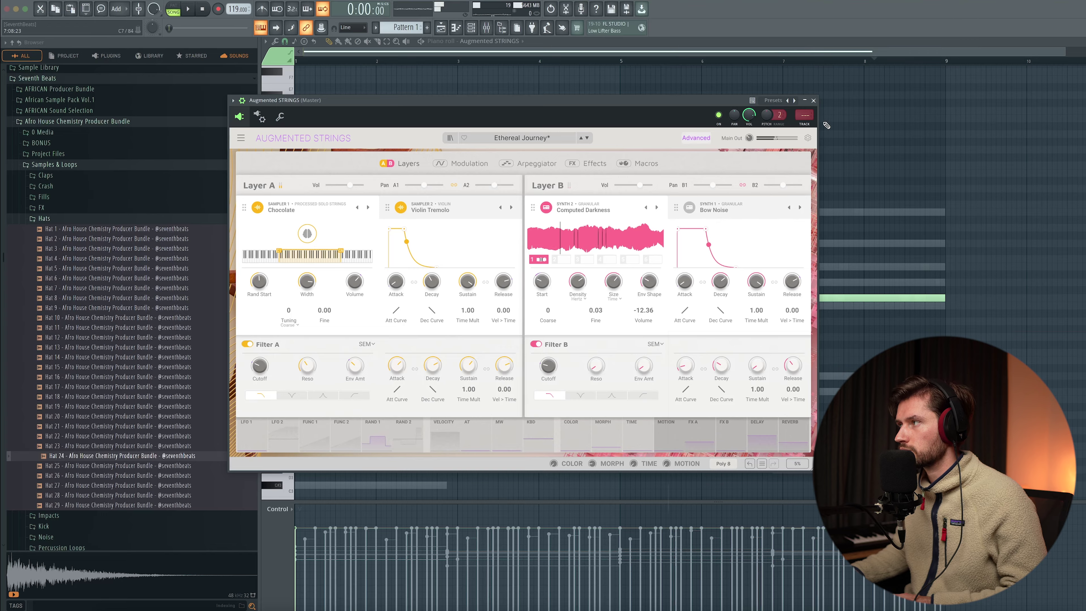
left_click(813, 100)
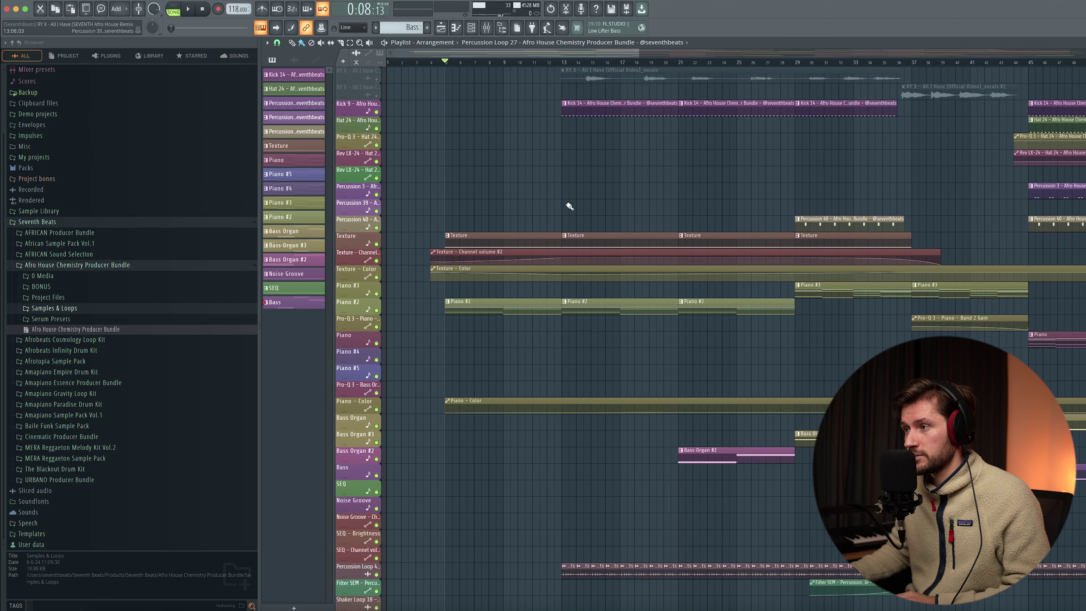
Examine the chord notes of the Piano #2 pattern from the finished remix arrangement.
double_click(506, 305)
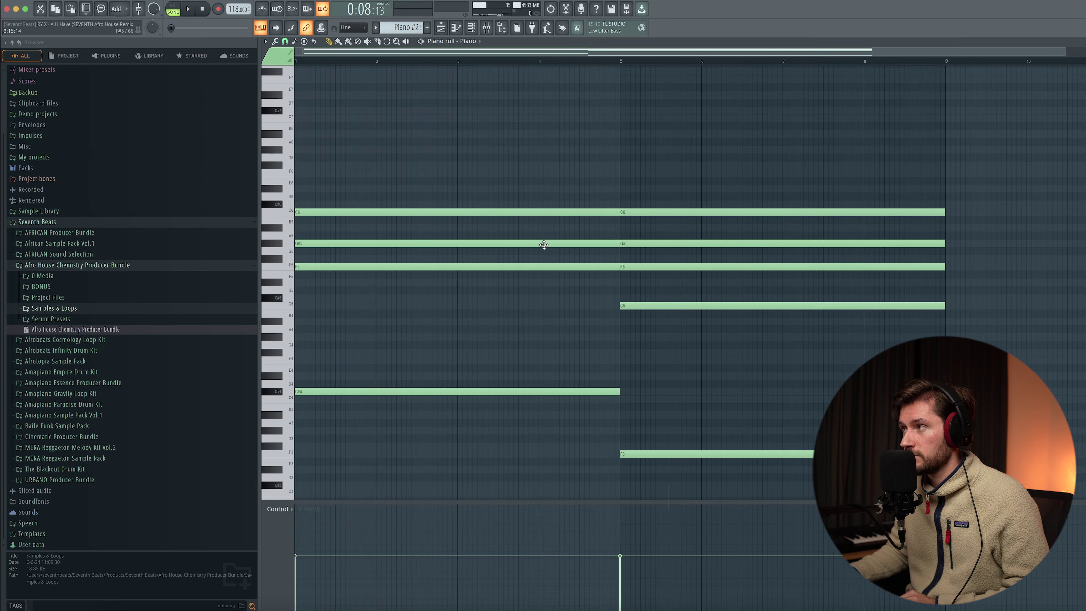
scroll(882, 101, "down", 2)
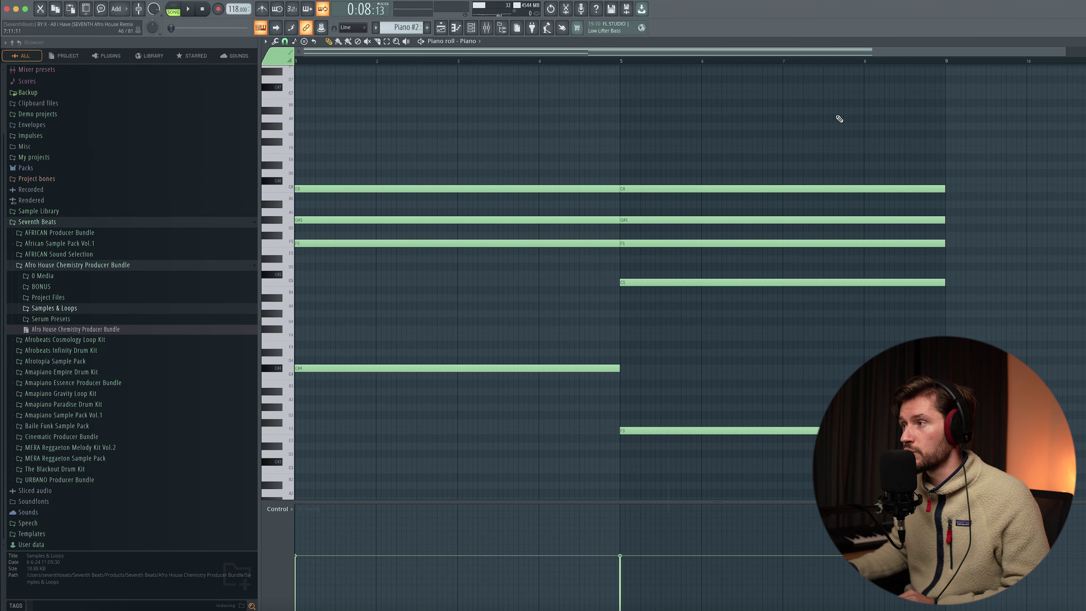
left_click_drag(836, 108, 295, 443)
left_click(806, 141)
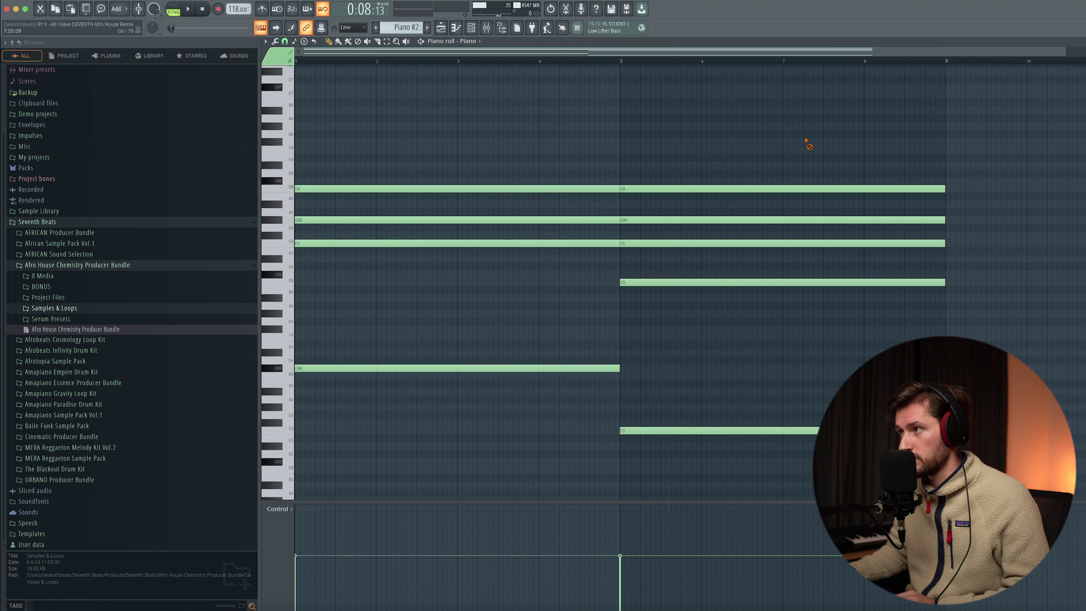
Open the Piano #3 pattern and examine its chords, highlighting the first chord and the low F4 note at bar 5.
left_click(443, 28)
double_click(837, 295)
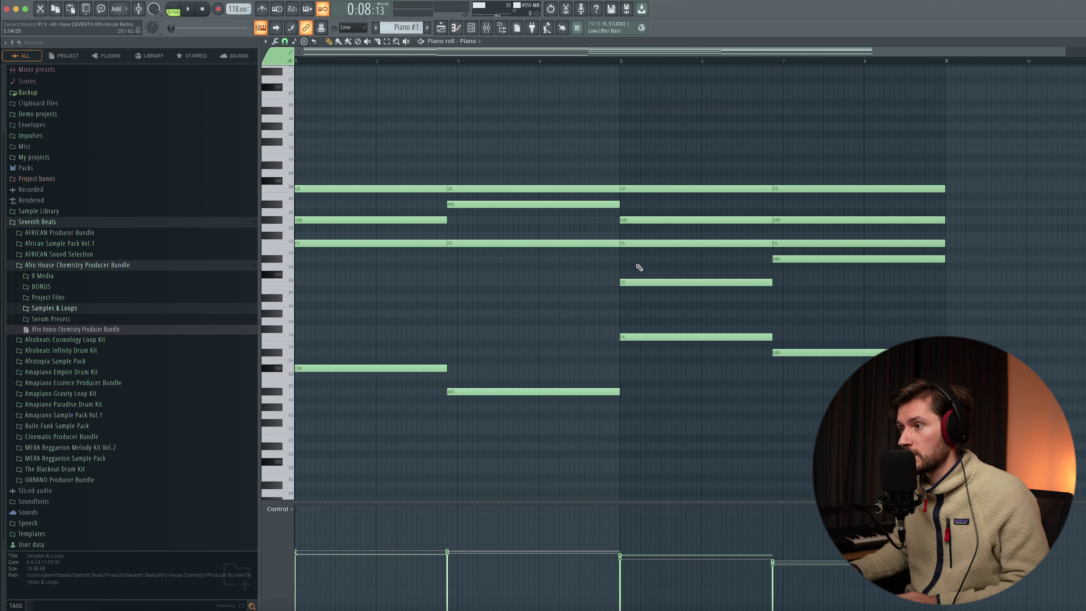
left_click_drag(399, 132, 398, 407)
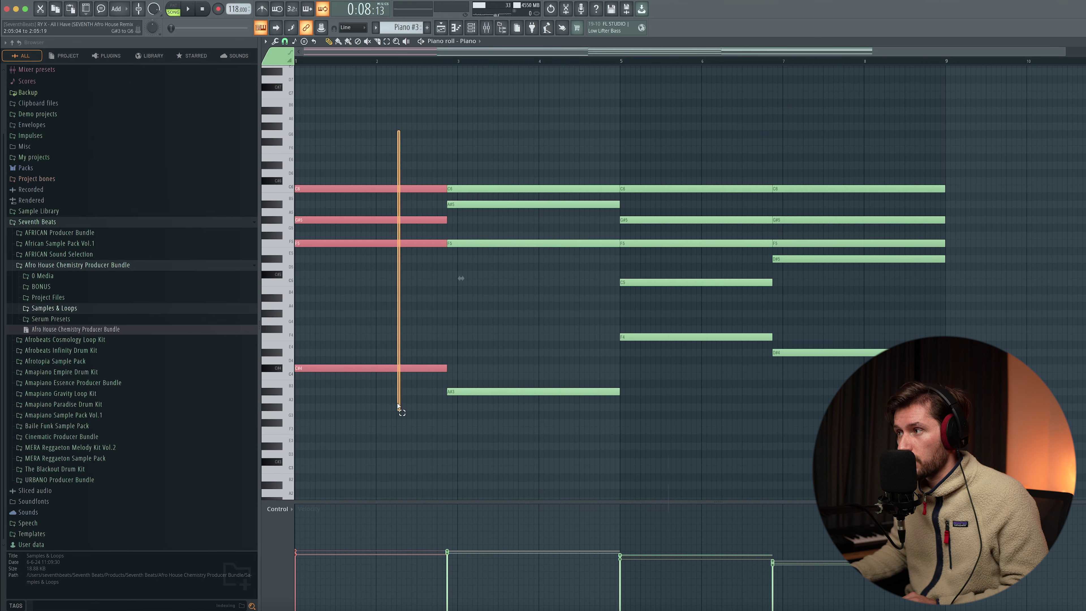
left_click_drag(650, 155, 671, 402)
left_click(693, 299)
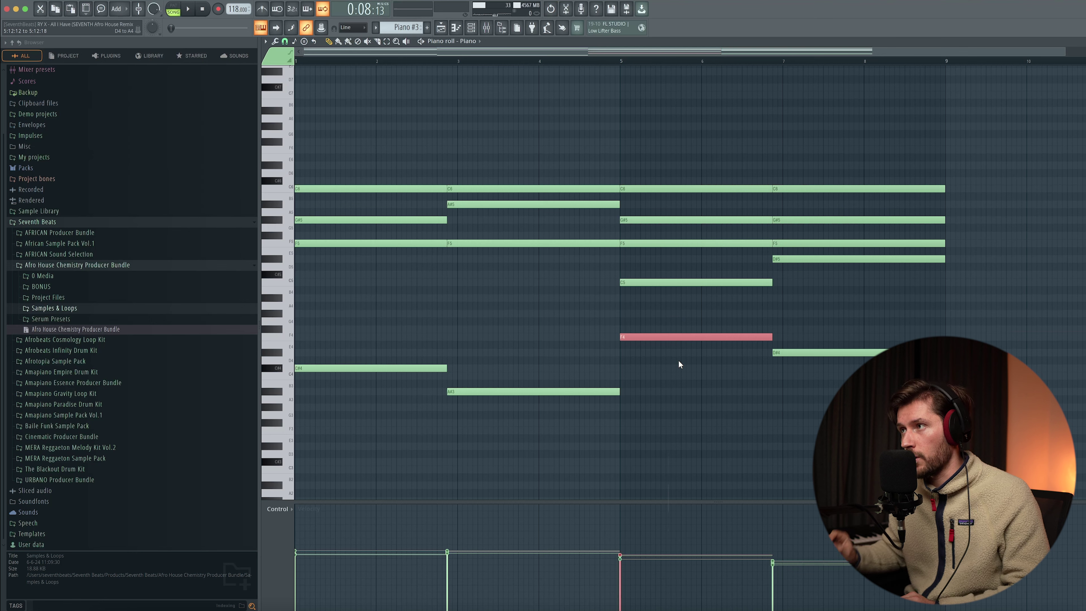
Play the arrangement from the start of the Piano #2 section and examine the notes of the Bass Organ #2 pattern.
left_click(445, 28)
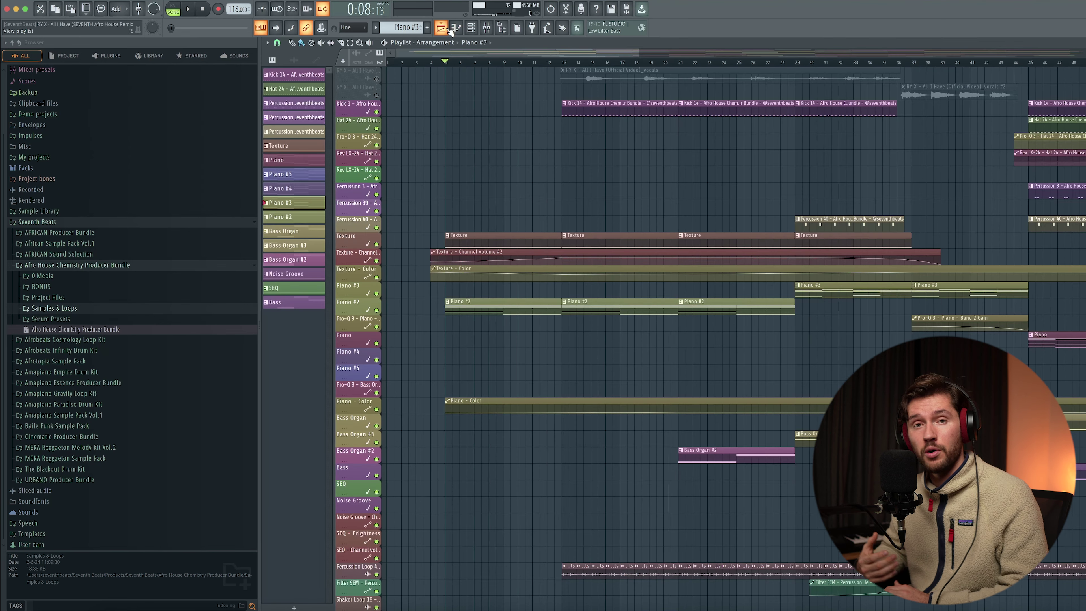
key("space")
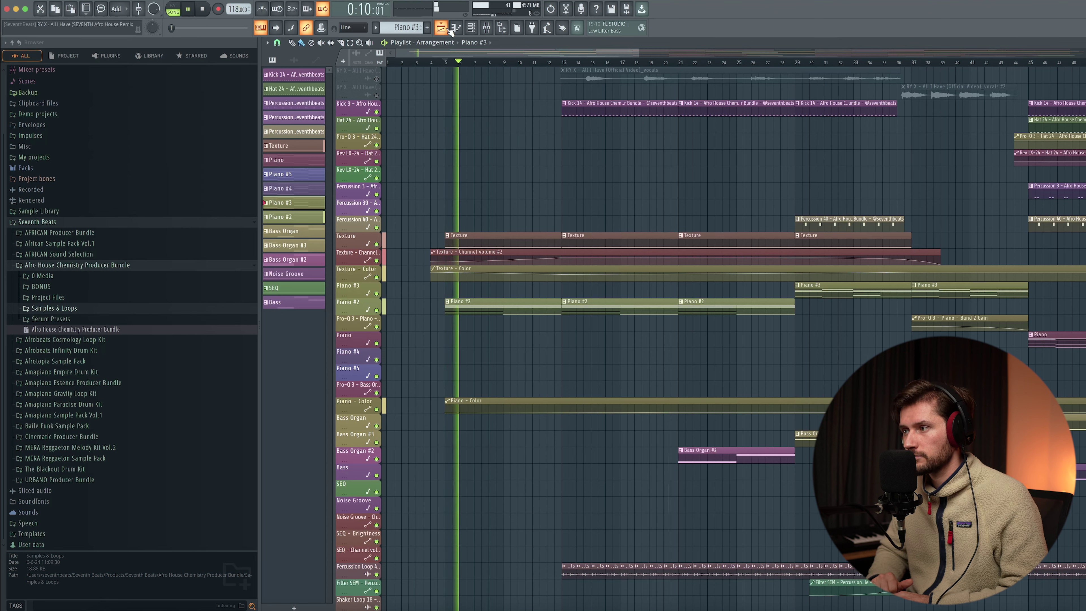
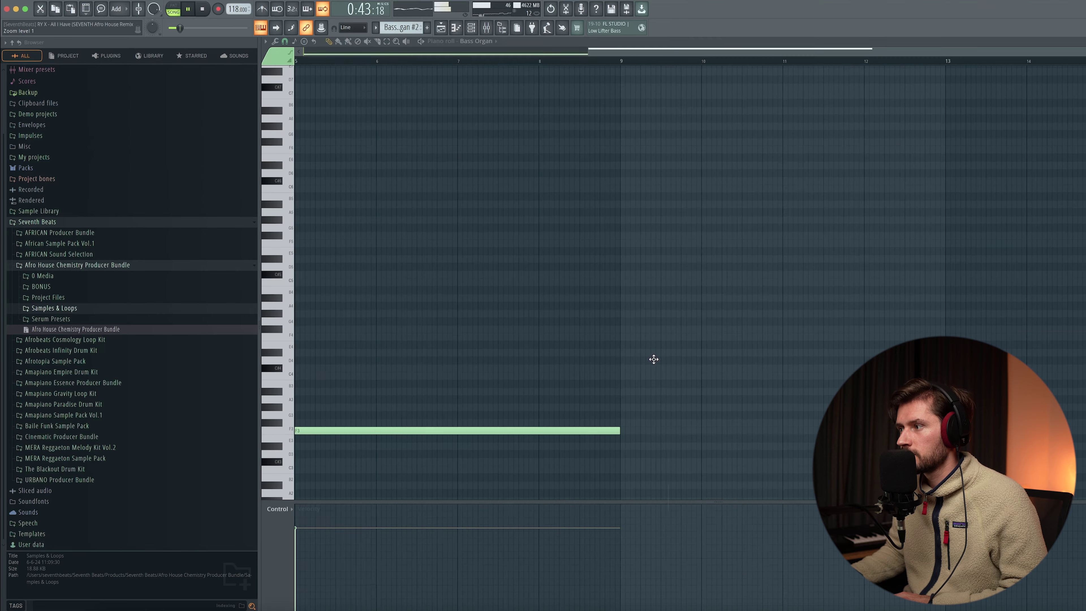
scroll(649, 348, "down", 2)
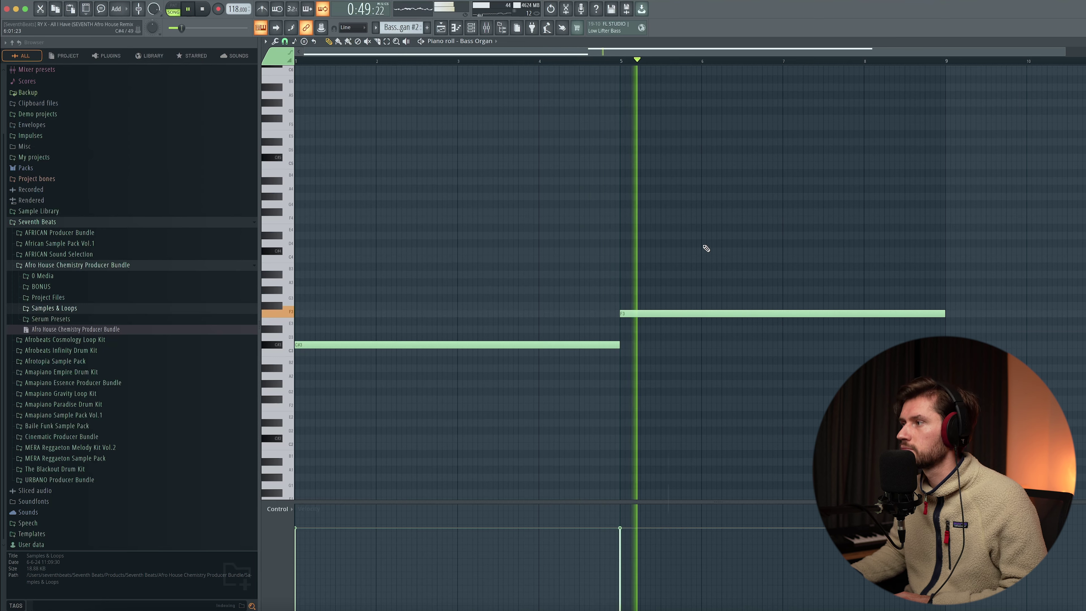
Return to the playlist, review the arrangement's tracks during playback, and stop it at the Piano #3 section.
left_click(443, 28)
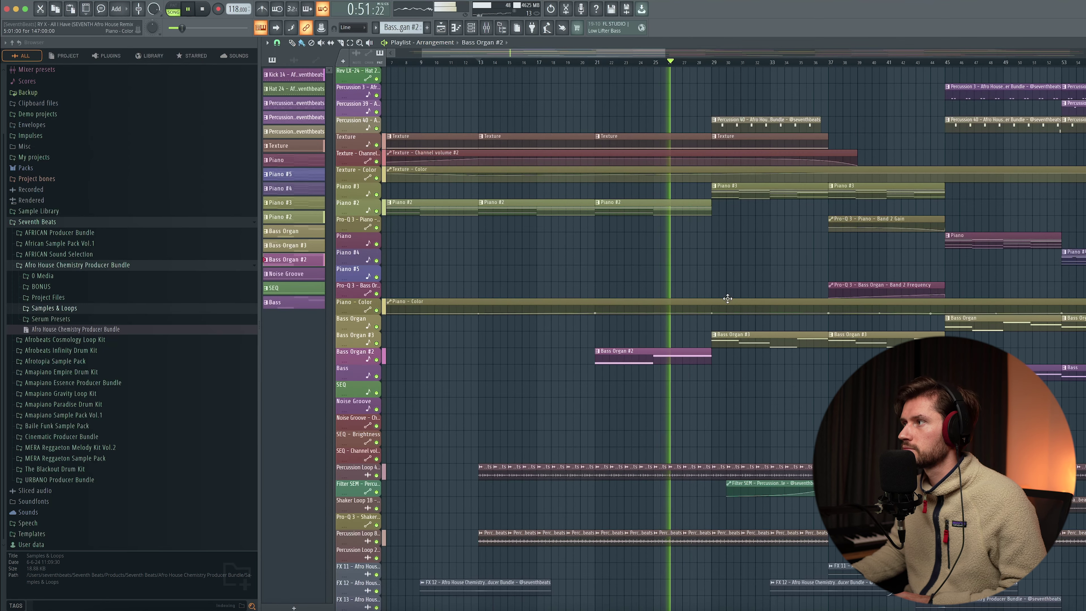
scroll(727, 299, "up", 2)
scroll(728, 298, "up", 1)
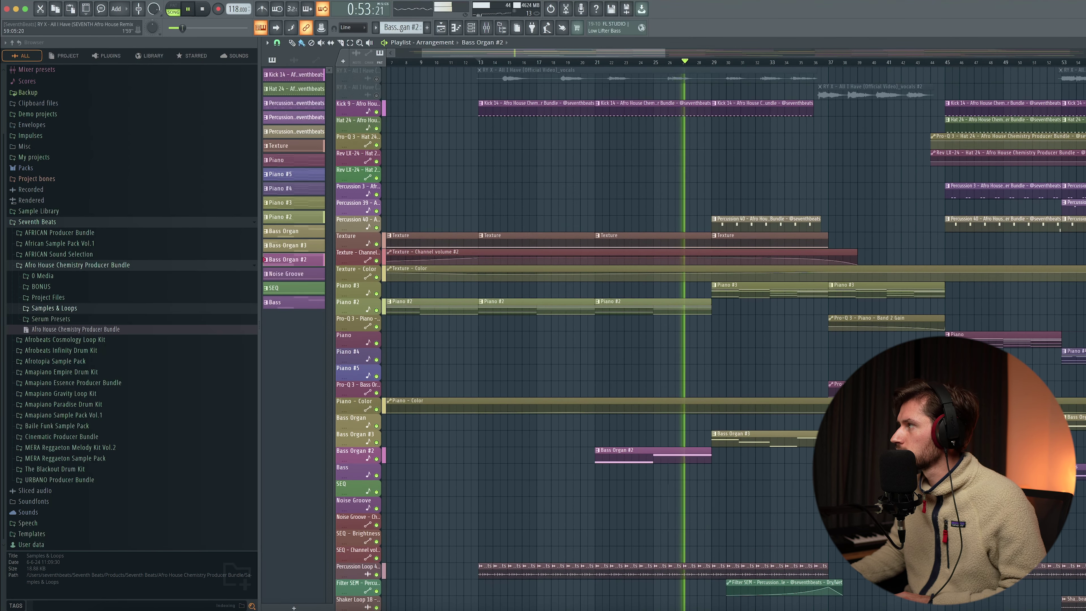
scroll(781, 257, "up", 2)
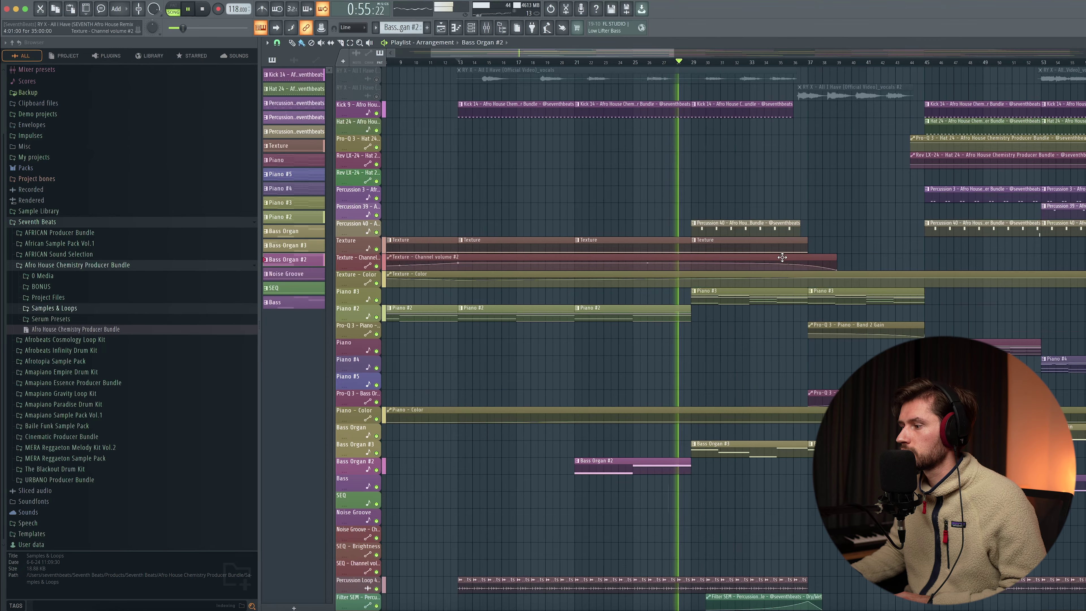
scroll(765, 278, "down", 1)
key("space")
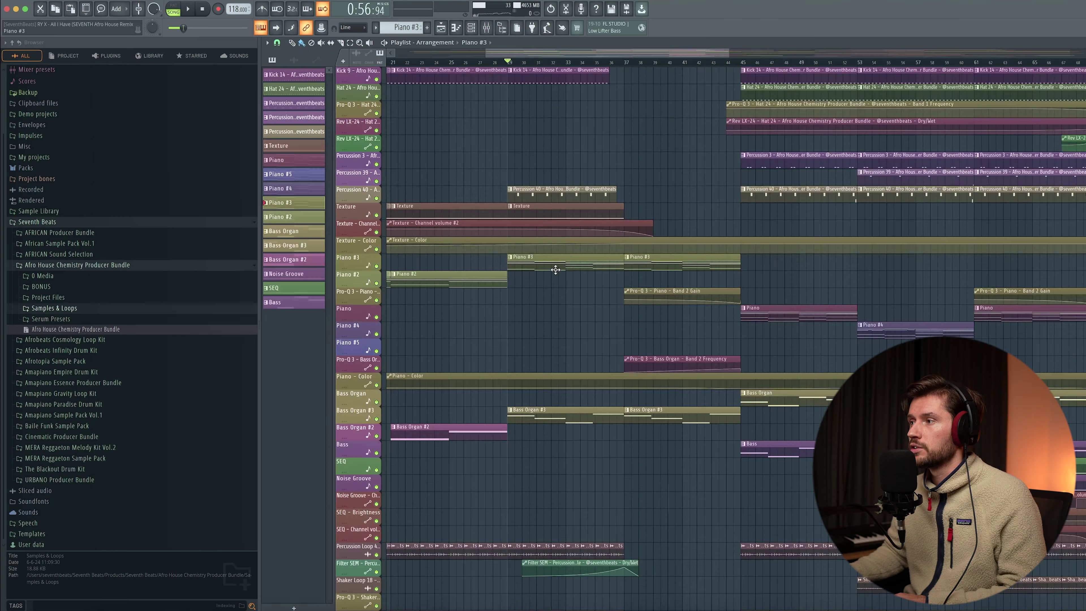
Examine the Piano #3 chords and try the Bass Organ #3 F note at bar 5 one octave higher, then restore it.
double_click(534, 269)
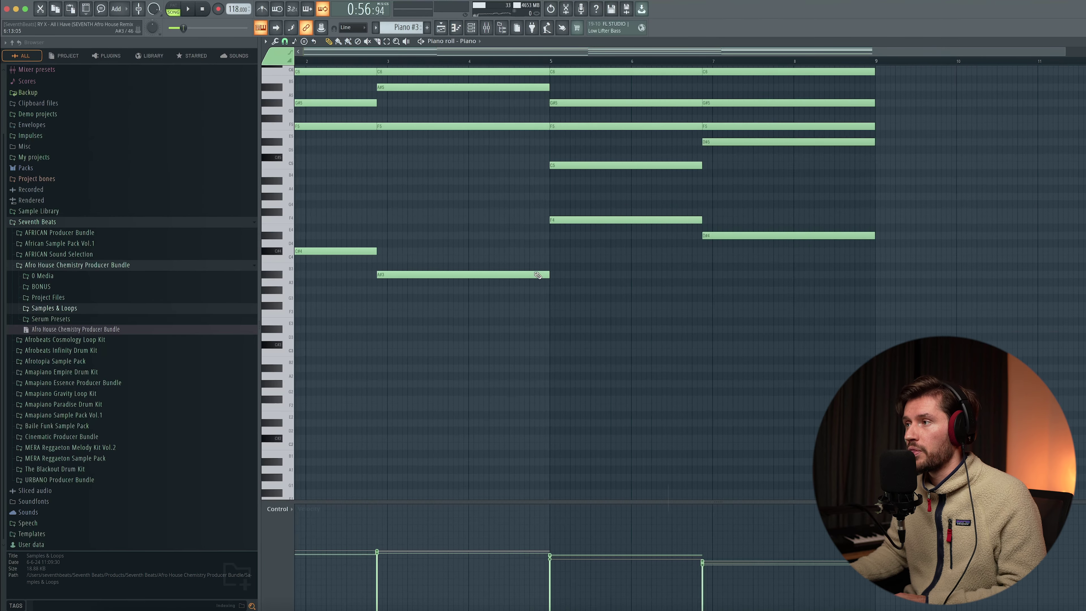
scroll(534, 283, "down", 1)
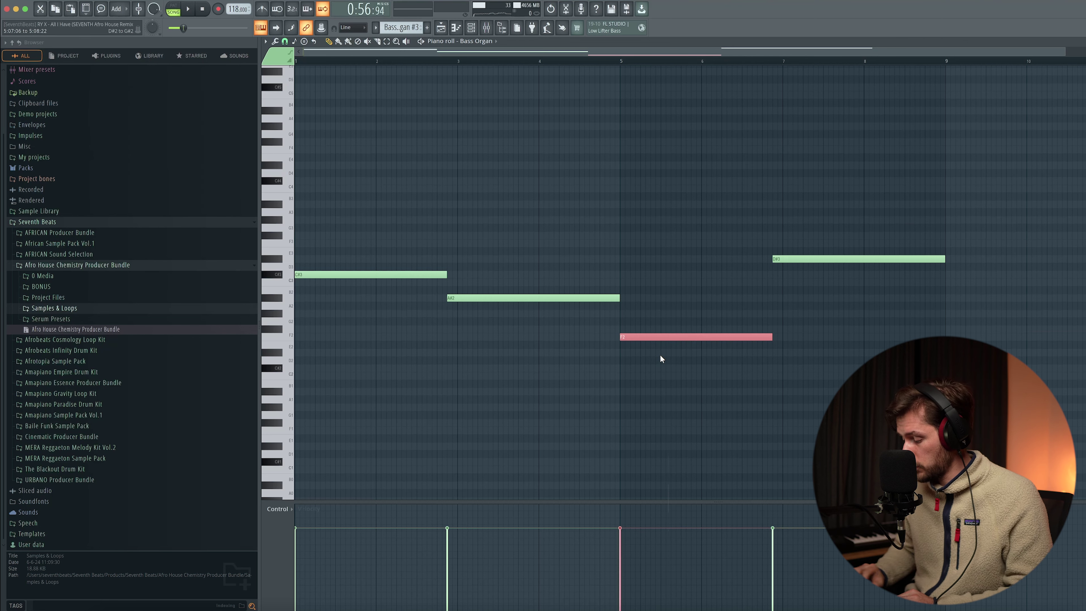
key("ctrl+Up")
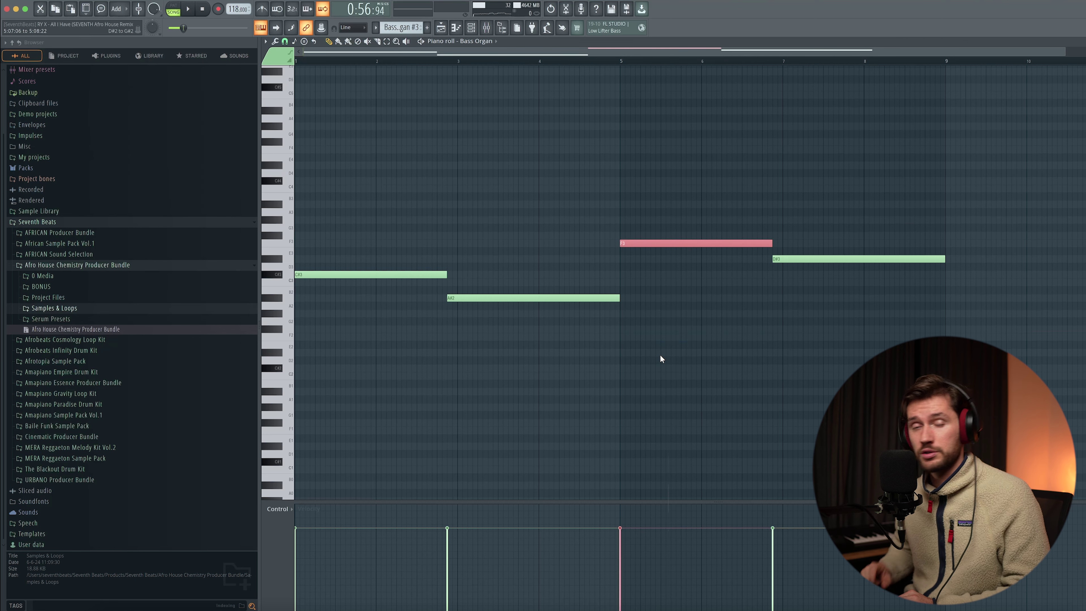
key("ctrl+Down")
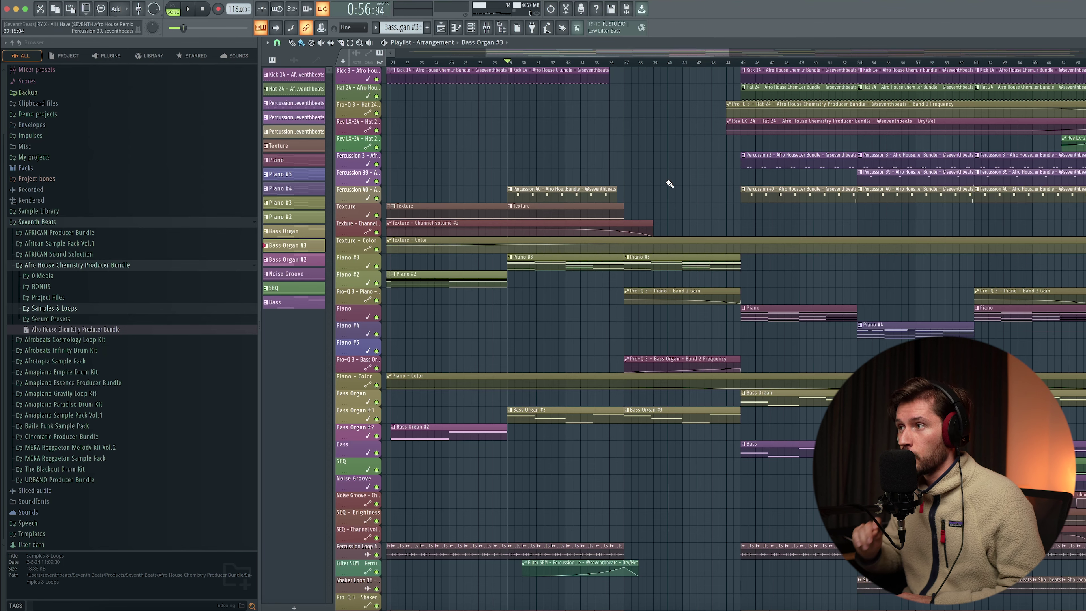
Play the arrangement from the start of the Piano #3 section at bar 29.
key("space")
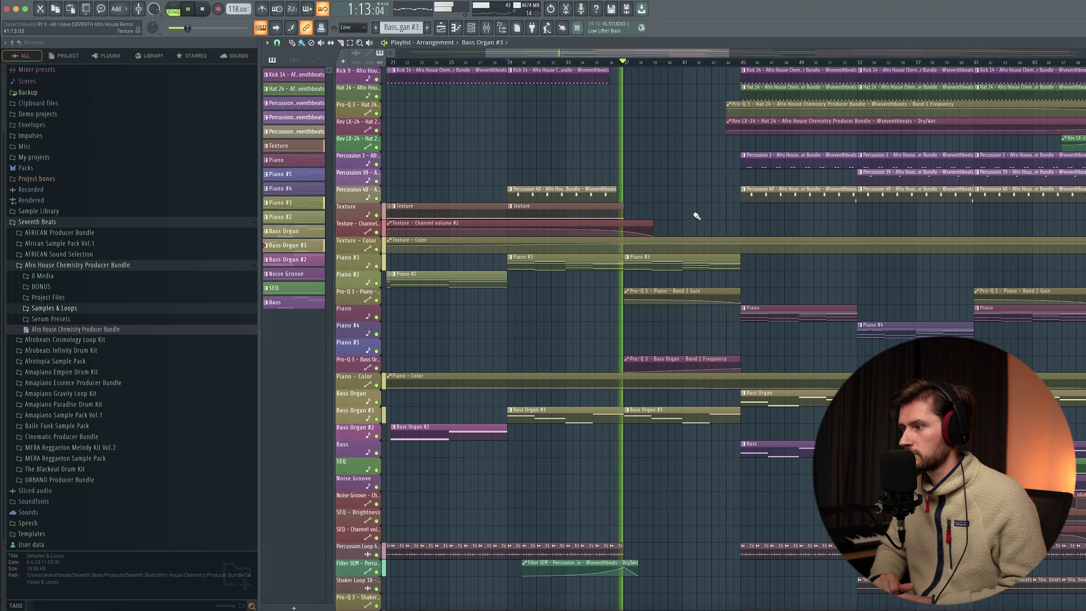
Stop playback and review the percussion loop and FX tracks around the Piano #3 section.
key("space")
scroll(562, 513, "down", 3)
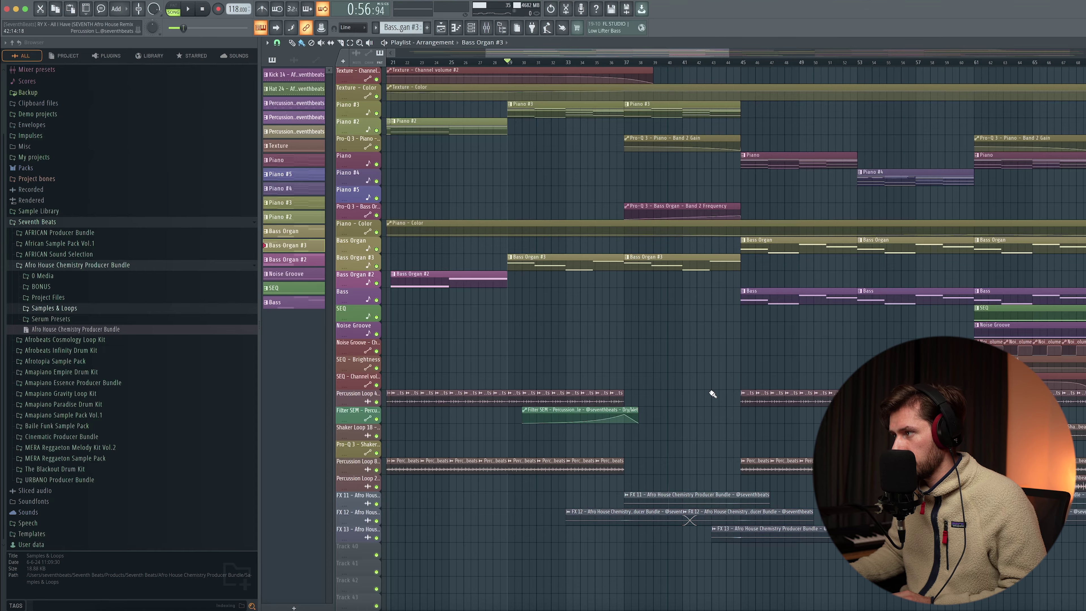
scroll(713, 393, "down", 1)
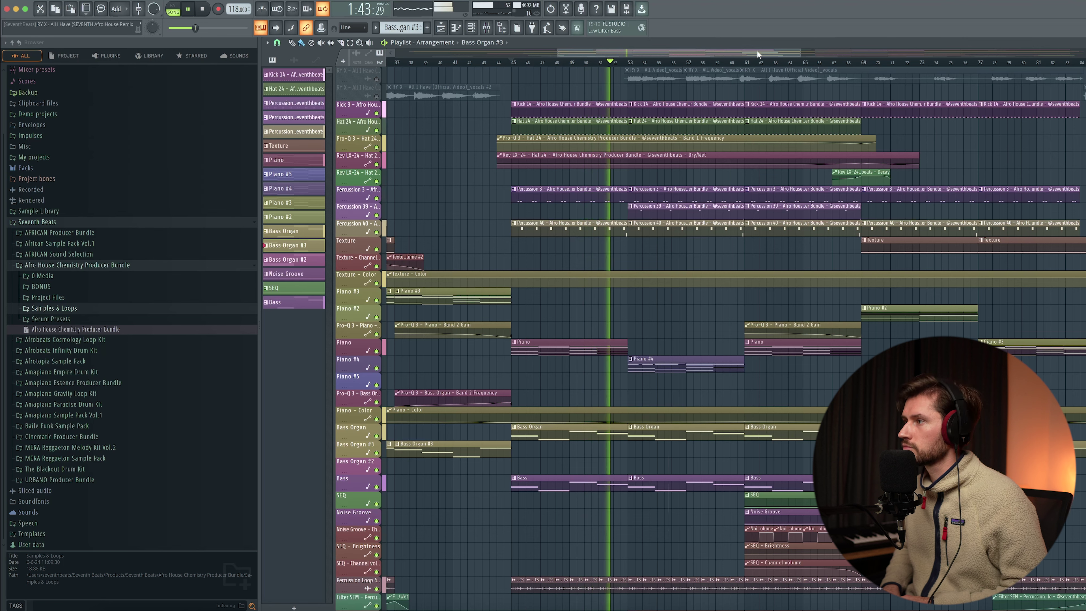
Stop the playback from bar 45 and examine the notes of the Percussion 39 pattern.
key("space")
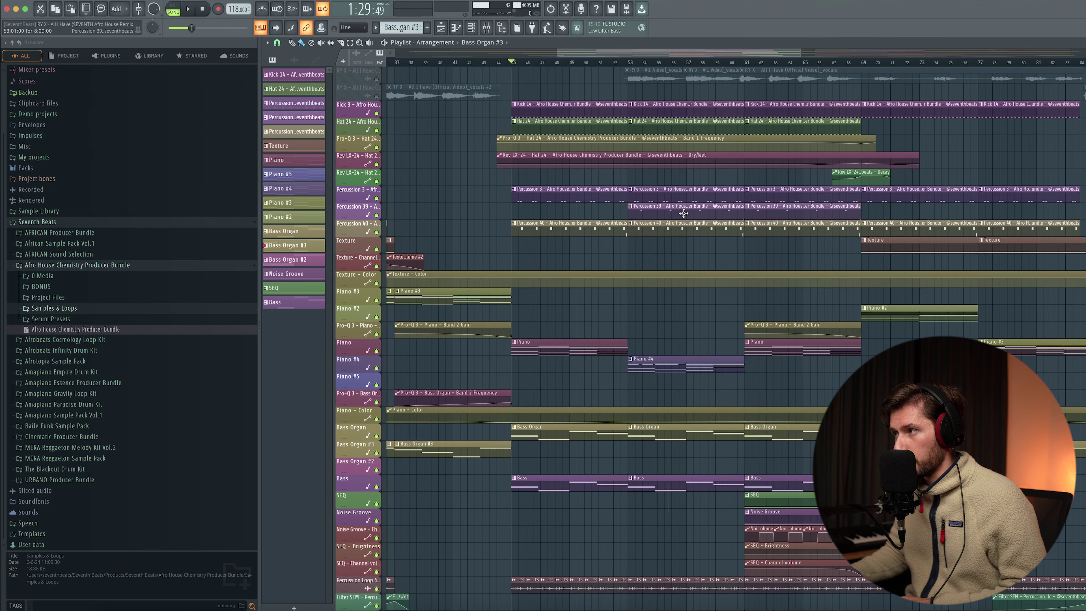
double_click(674, 210)
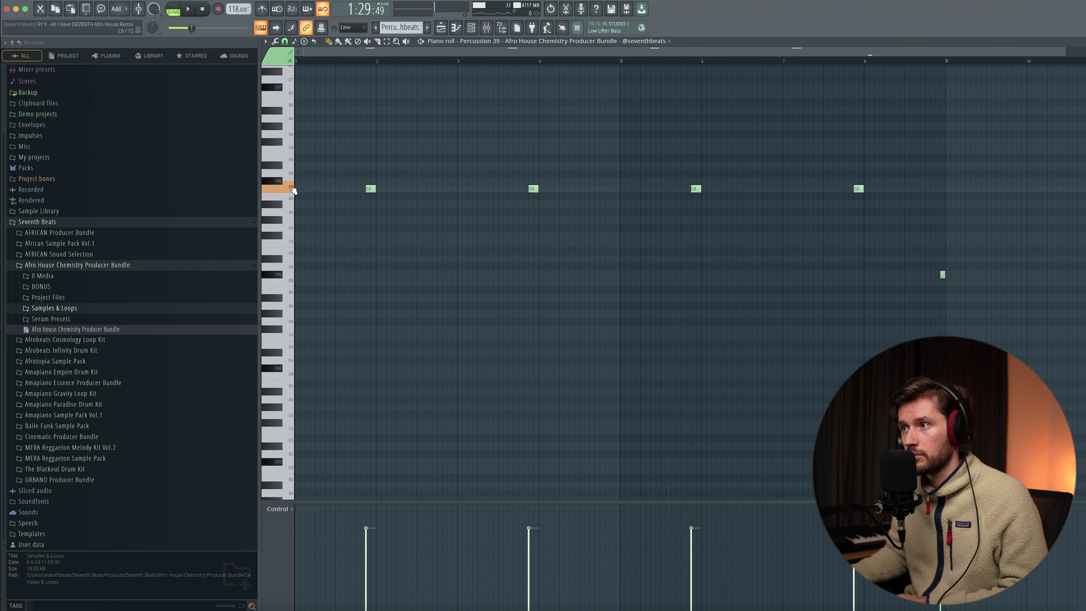
key("F5")
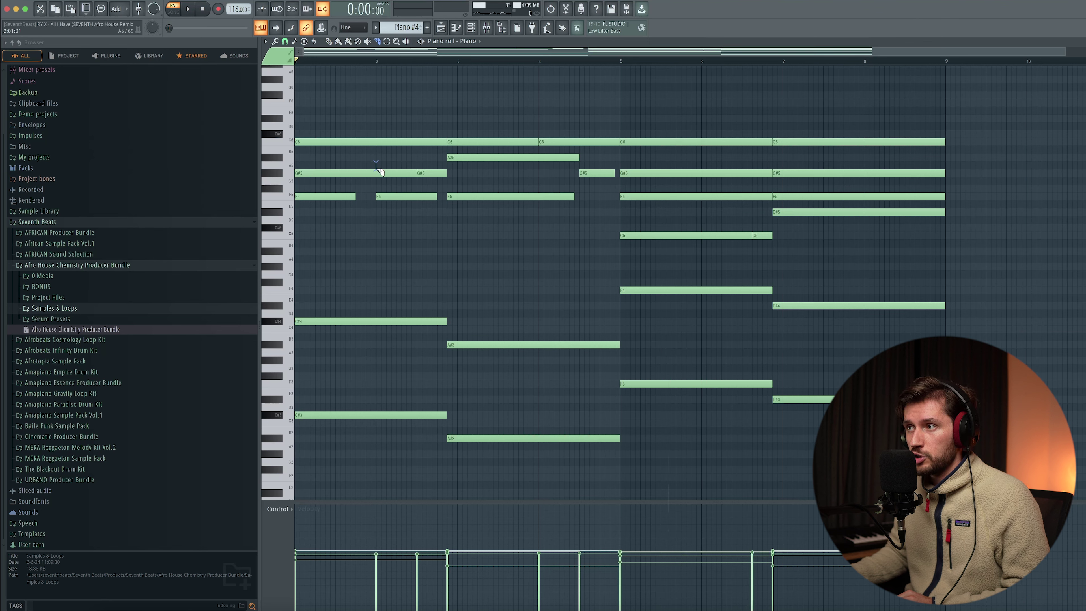
Play the Piano #4 pattern on its own and examine its chord notes.
key("super+z")
key("space")
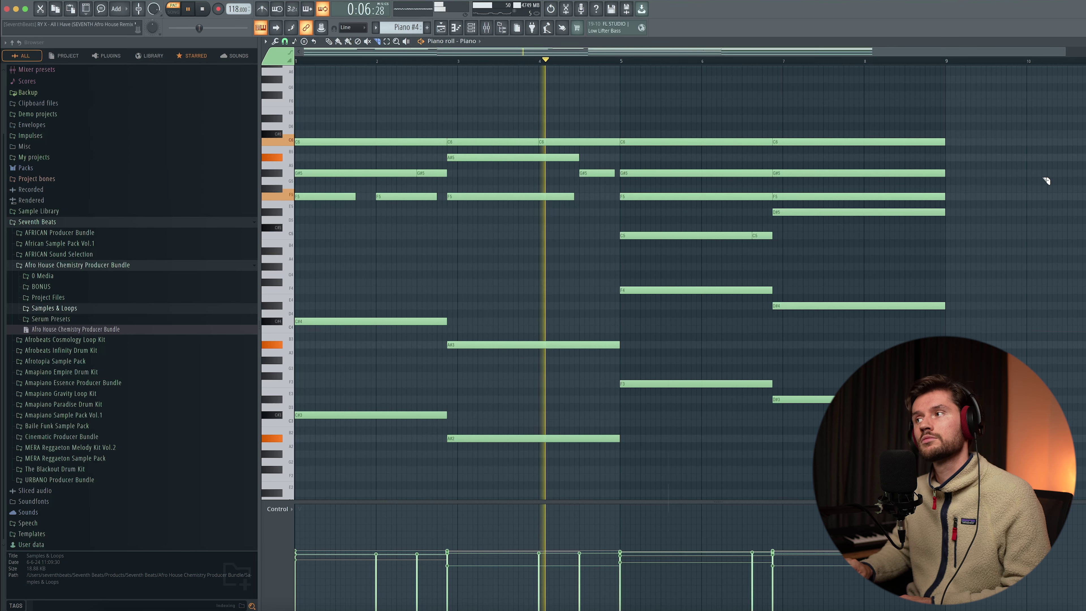
key("space")
left_click_drag(860, 98, 660, 416)
left_click(995, 297)
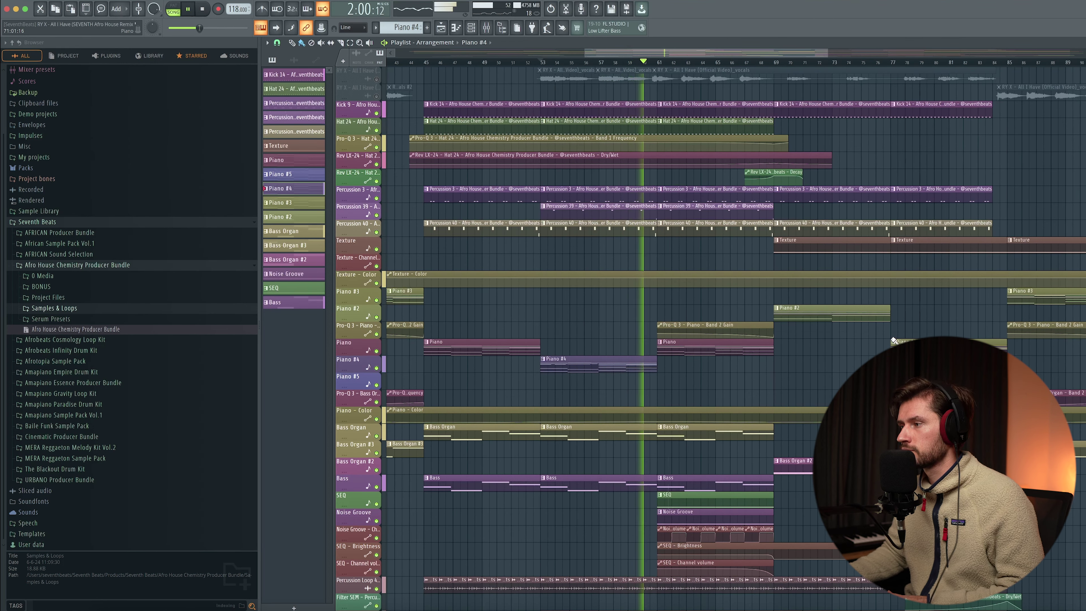
Examine the sustained notes of the SEQ pattern at bar 61 and the Piano #5 chords at bar 101.
key("space")
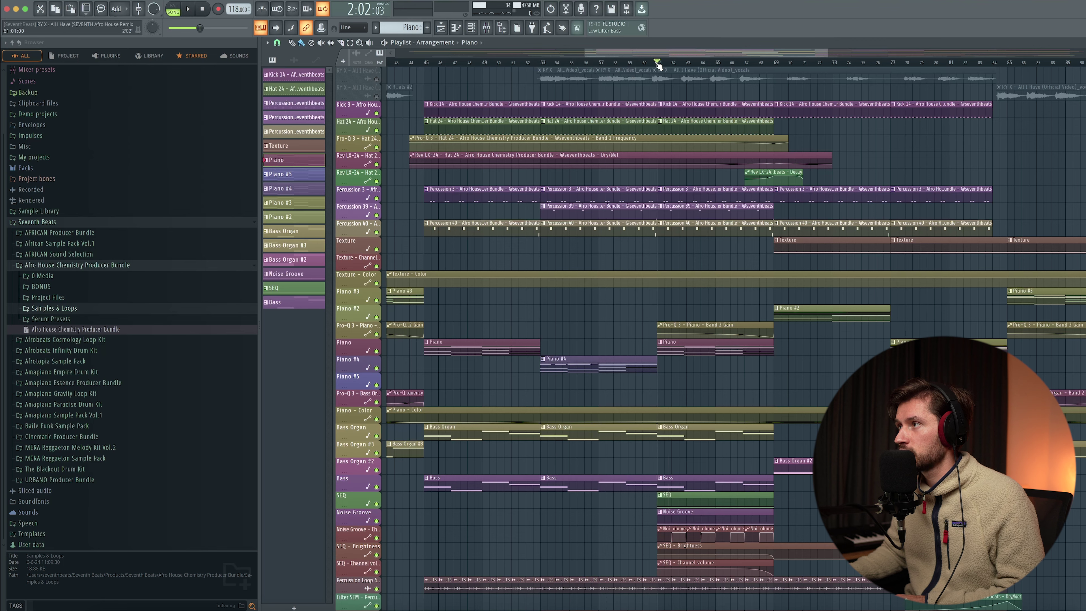
double_click(691, 498)
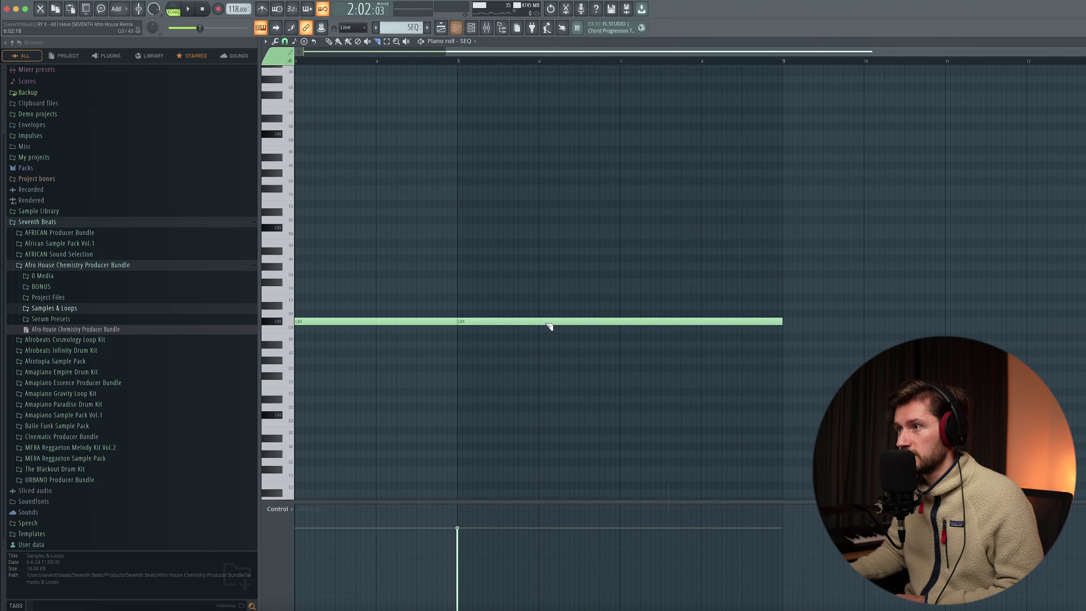
key("space")
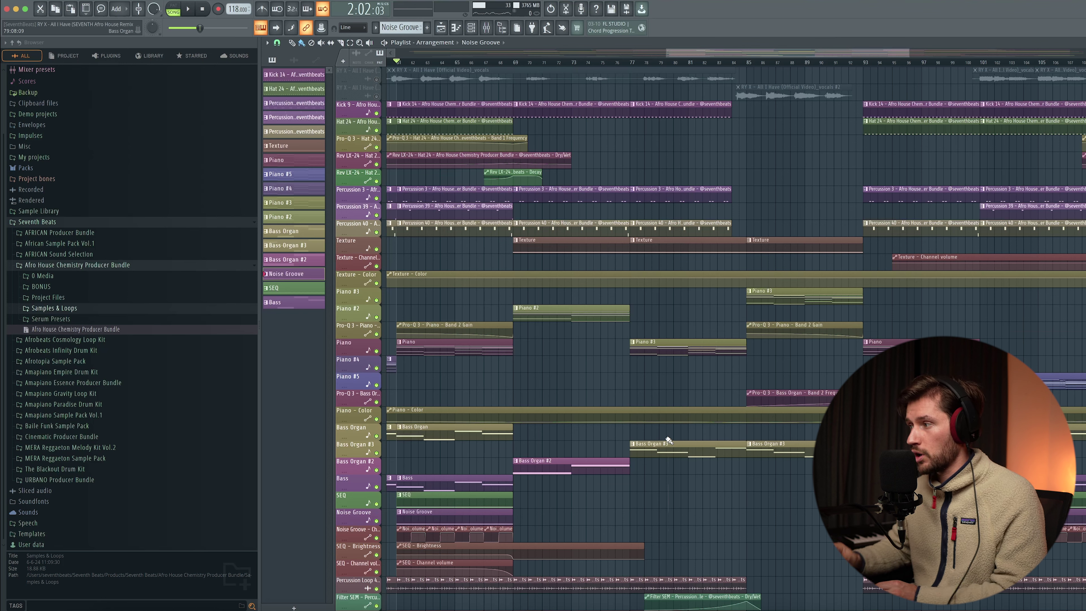
scroll(703, 315, "right", 10)
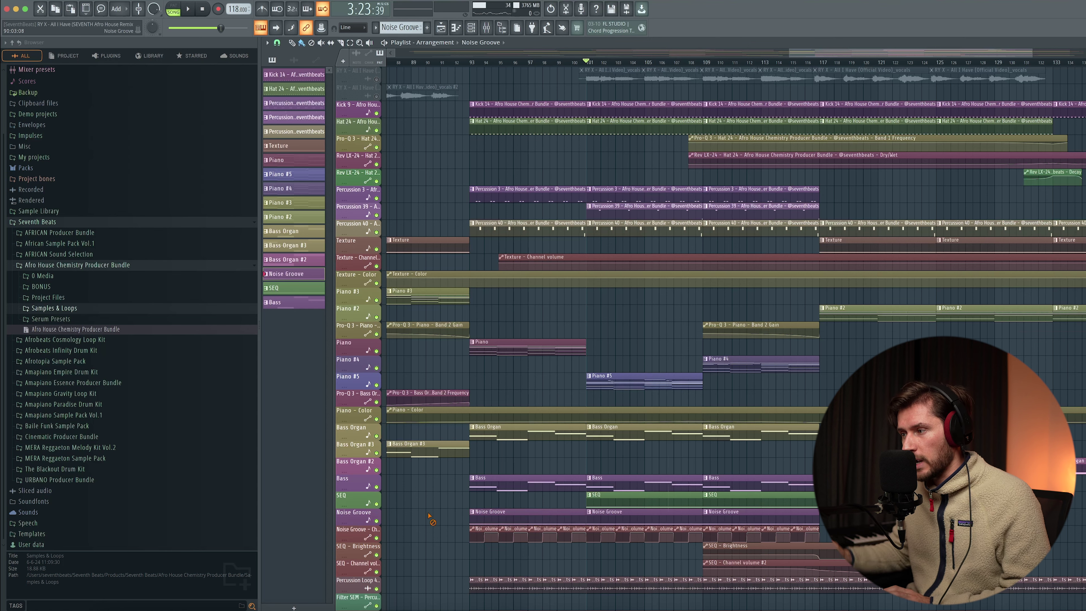
double_click(620, 378)
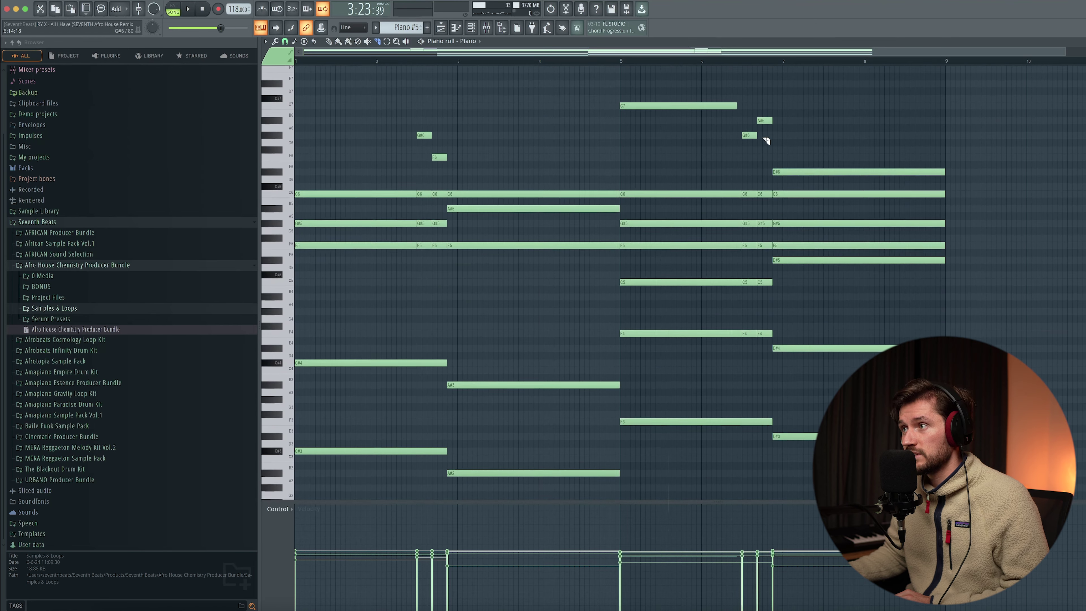
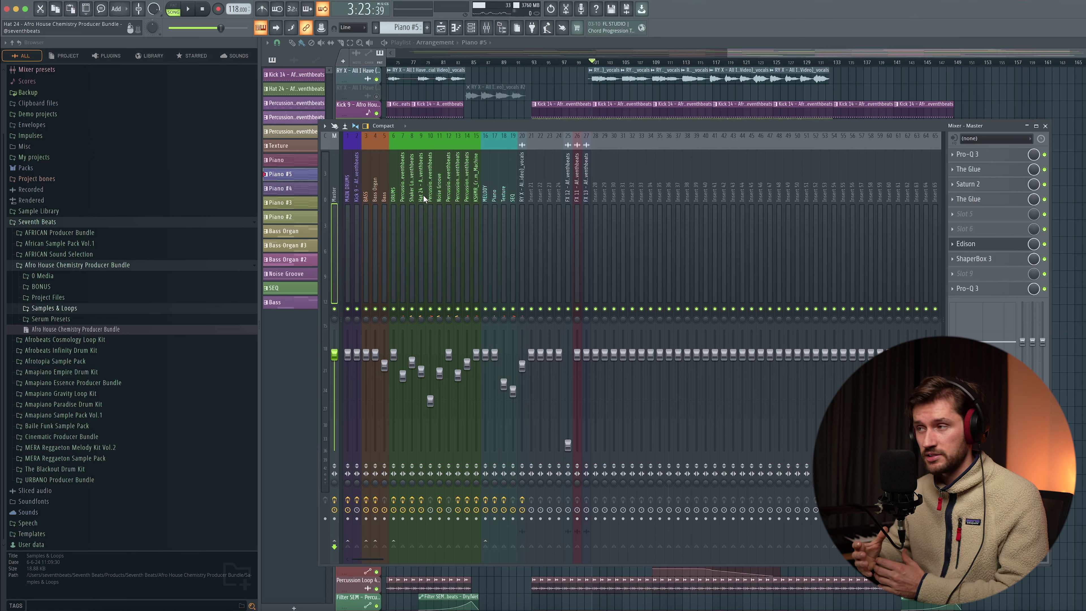
Select mixer tracks 7 to 15 and route them to the DRUMS track only.
left_click_drag(473, 196, 406, 198)
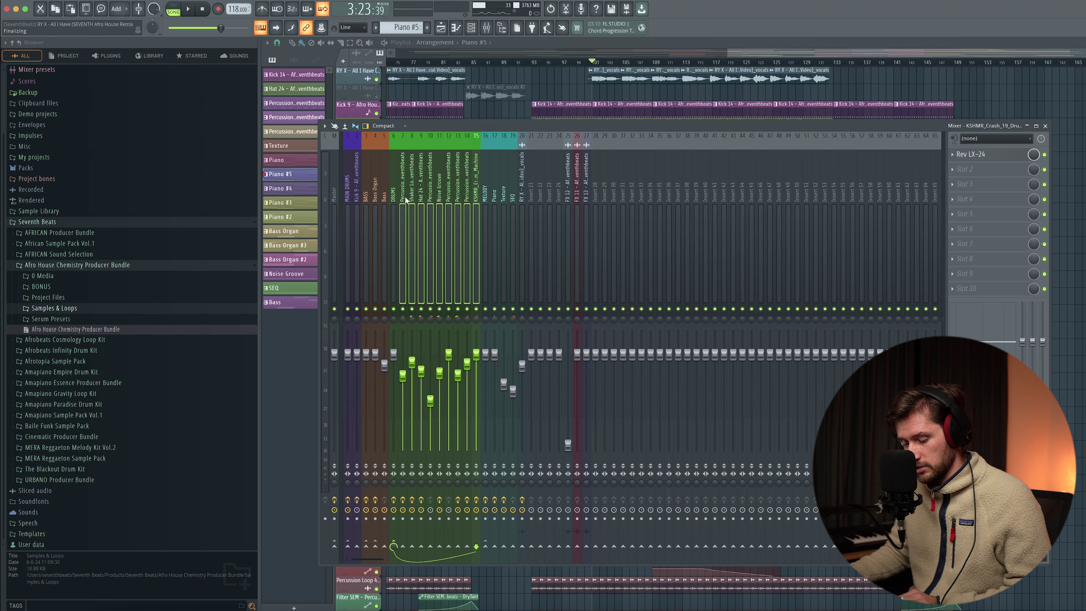
right_click(394, 548)
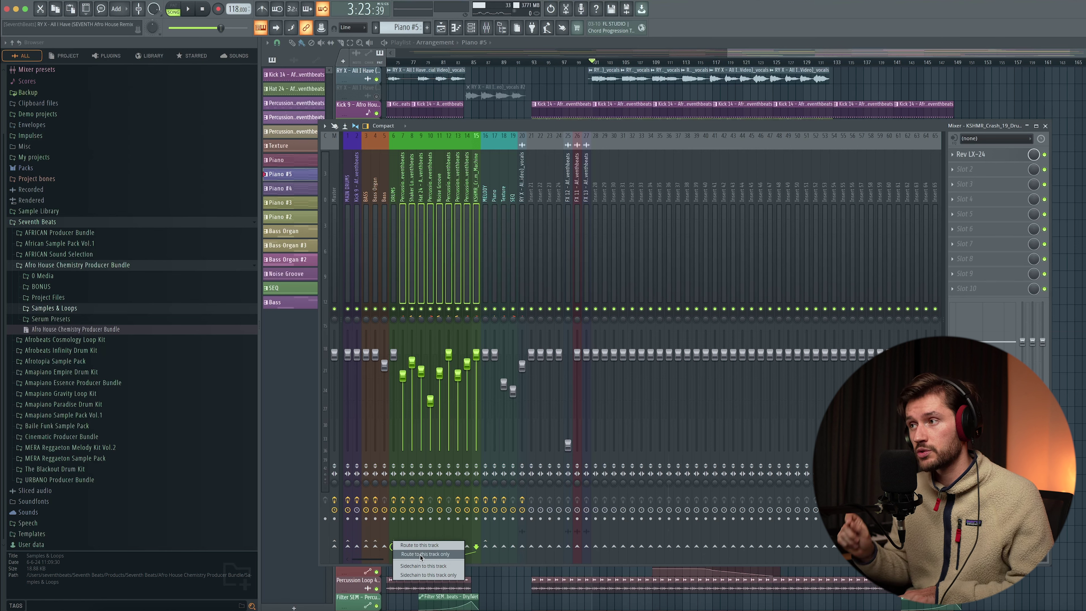
left_click(421, 555)
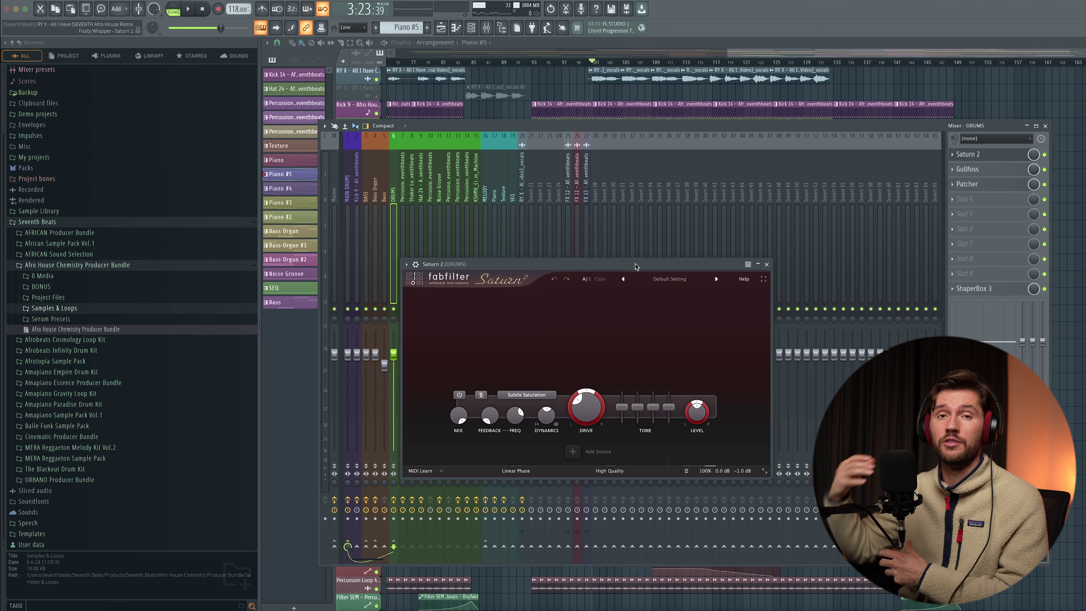
Examine Saturn 2's Drive setting on the DRUMS track and open its Gullfoss effect.
mouse_move(587, 417)
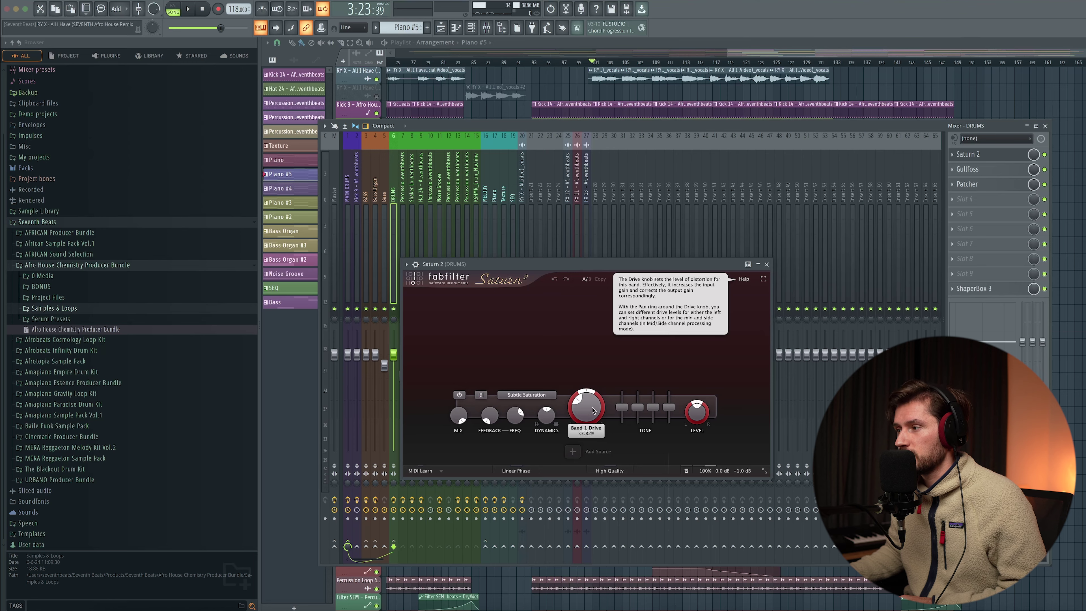
left_click(766, 264)
left_click(967, 169)
left_click_drag(472, 184, 556, 221)
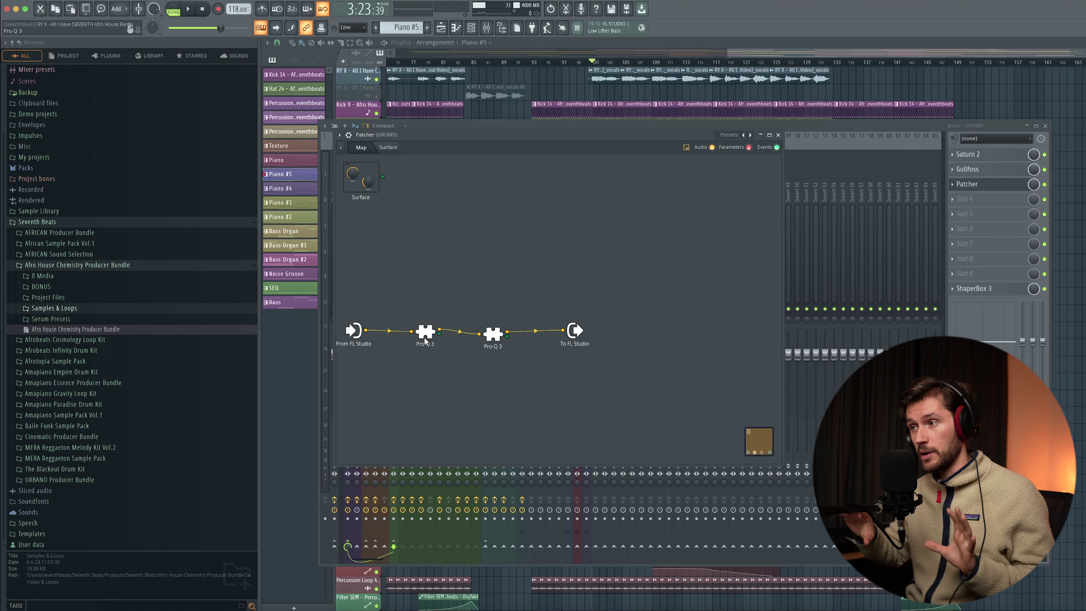
Examine the bands of the two Pro-Q 3 equalizers inside the DRUMS track's Patcher.
double_click(425, 331)
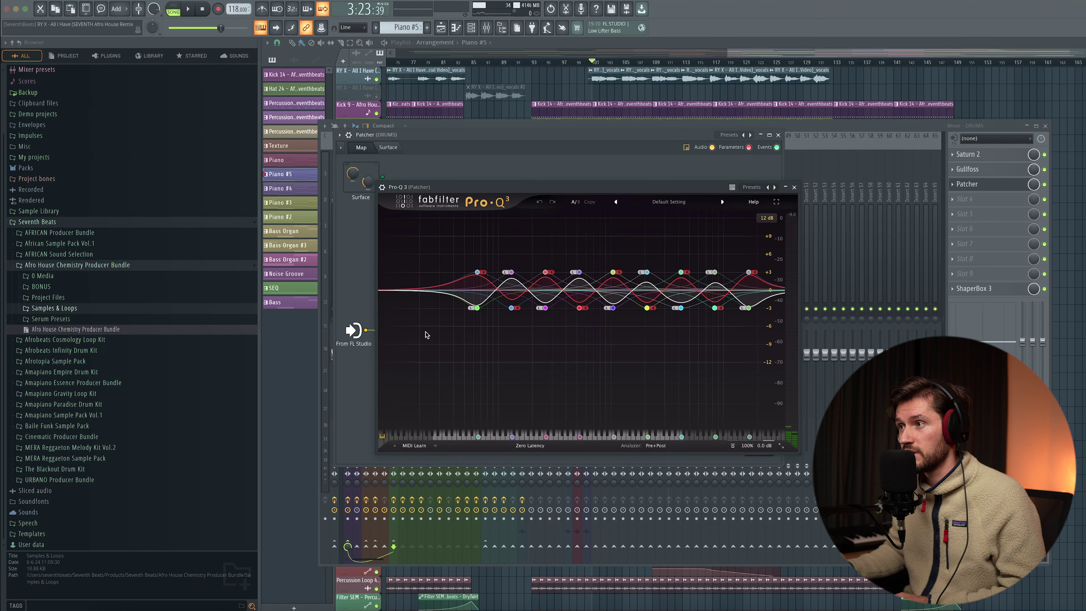
mouse_move(478, 276)
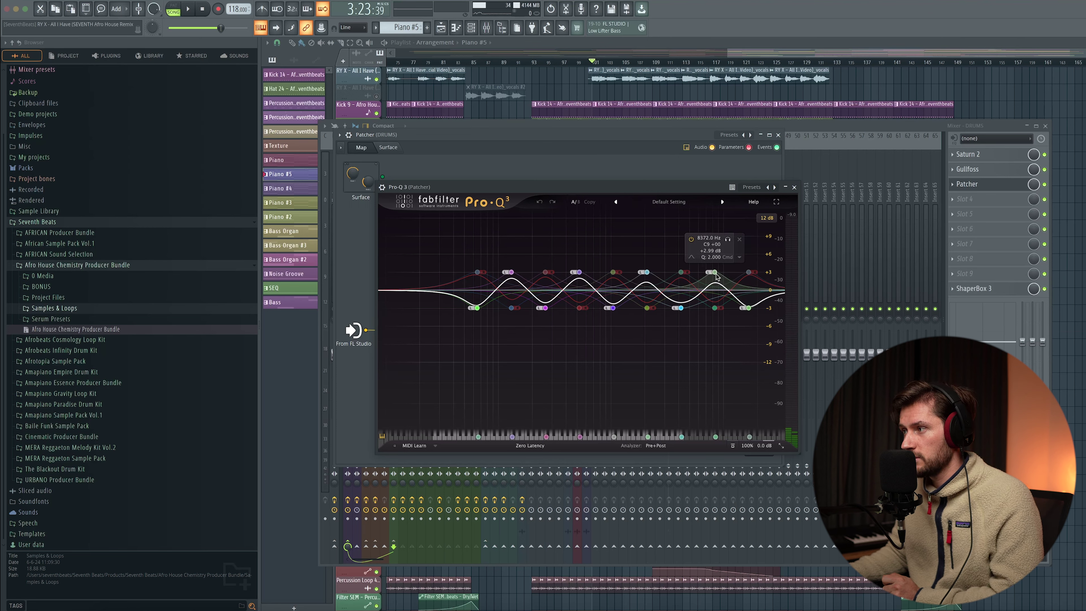
key("Escape")
double_click(493, 335)
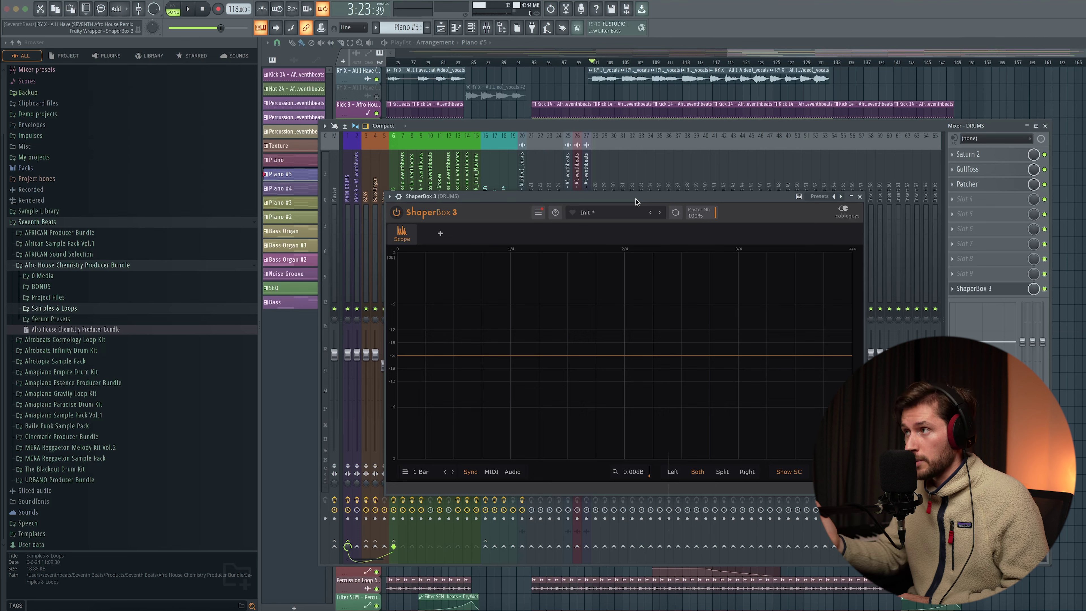
Play the arrangement to examine the drum waveform in ShaperBox 3 on the DRUMS track.
key("space")
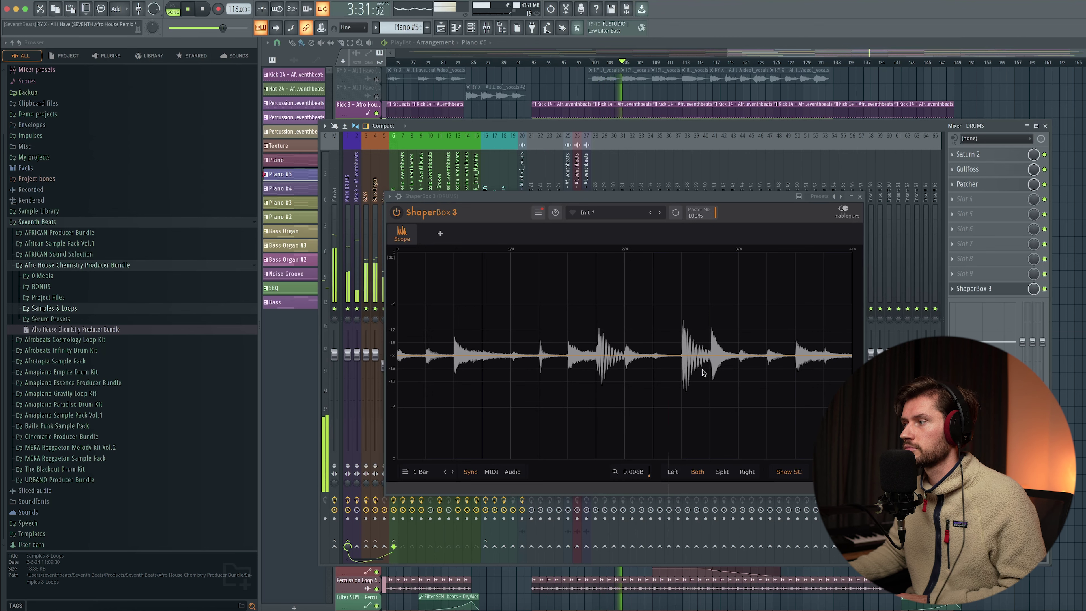
key("space")
left_click(394, 195)
Examine the Pro-Q 3 low-end curve and the Saturn 2 saturation settings on the MAIN DRUMS track.
left_click(348, 195)
left_click(967, 154)
left_click_drag(566, 171, 555, 176)
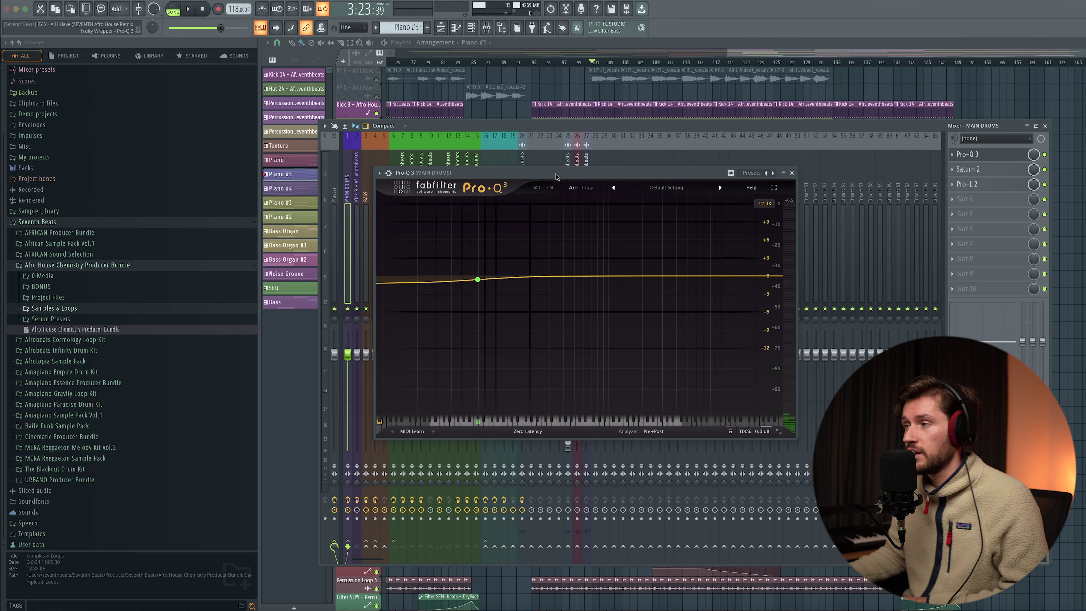
left_click(968, 169)
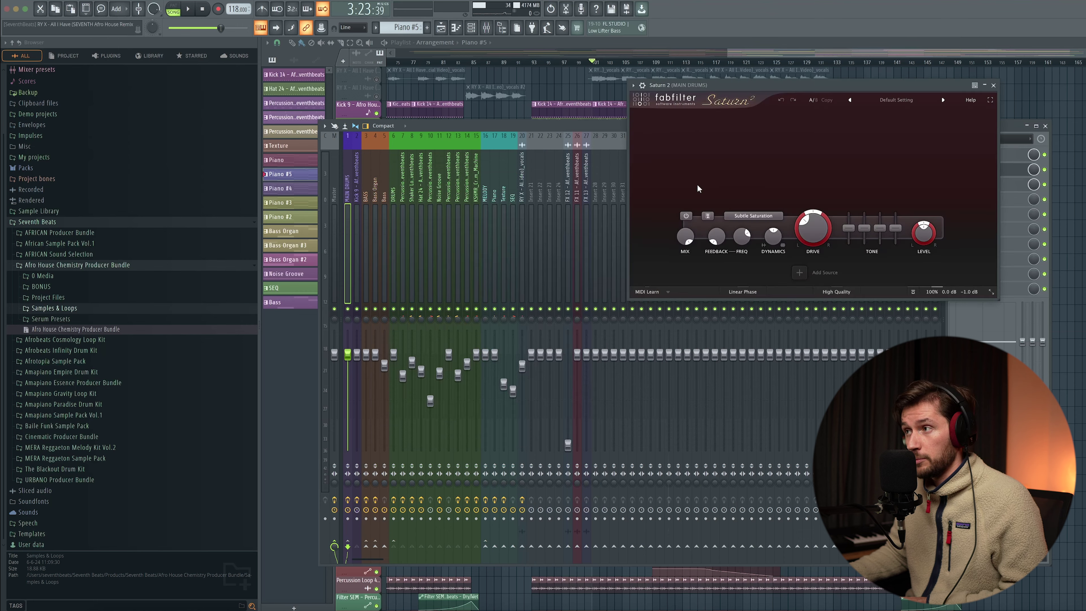
left_click_drag(801, 98, 577, 192)
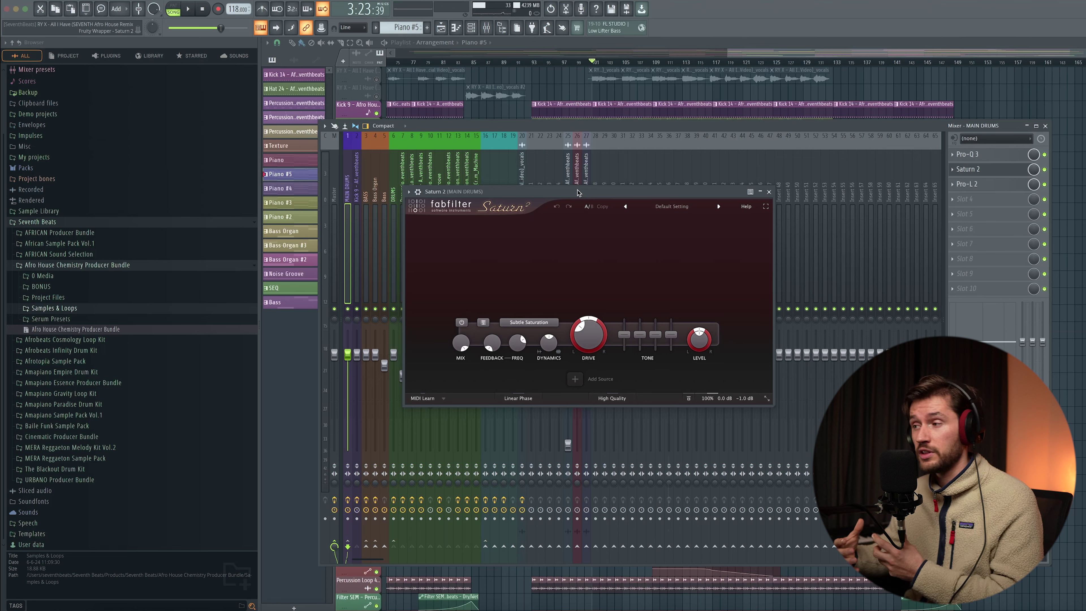
Examine the style, lookahead, release and output settings of Pro-L 2 on the MAIN DRUMS track.
left_click(967, 184)
left_click_drag(532, 176, 516, 180)
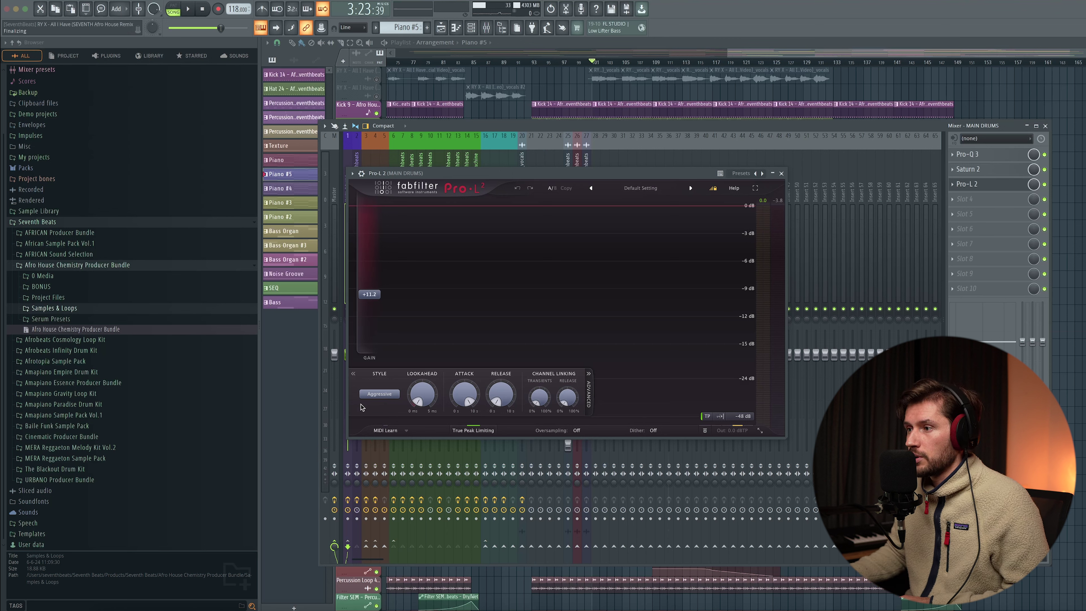
mouse_move(418, 400)
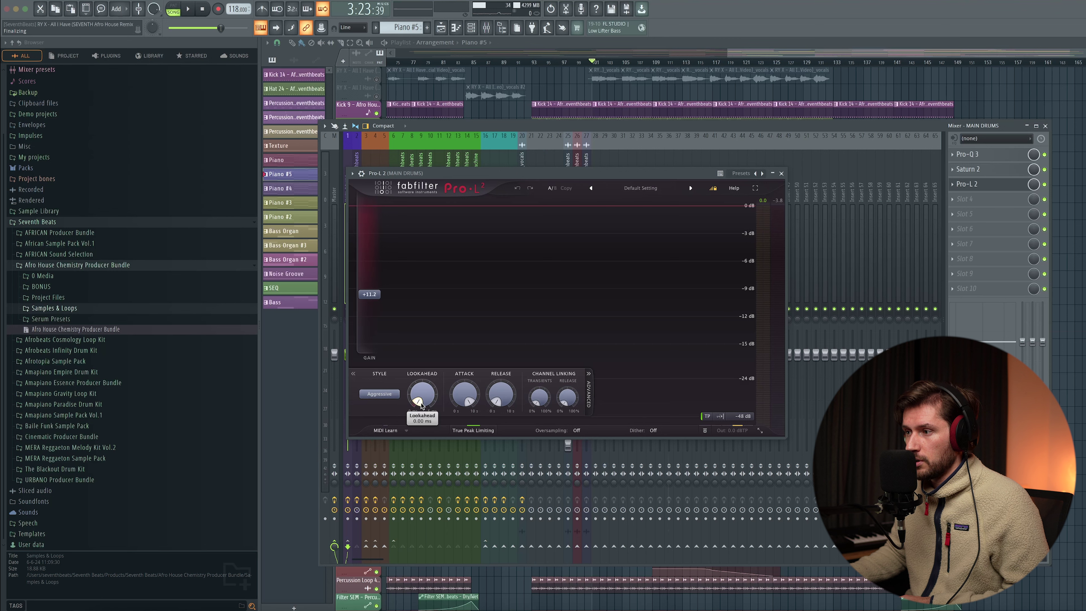
mouse_move(493, 396)
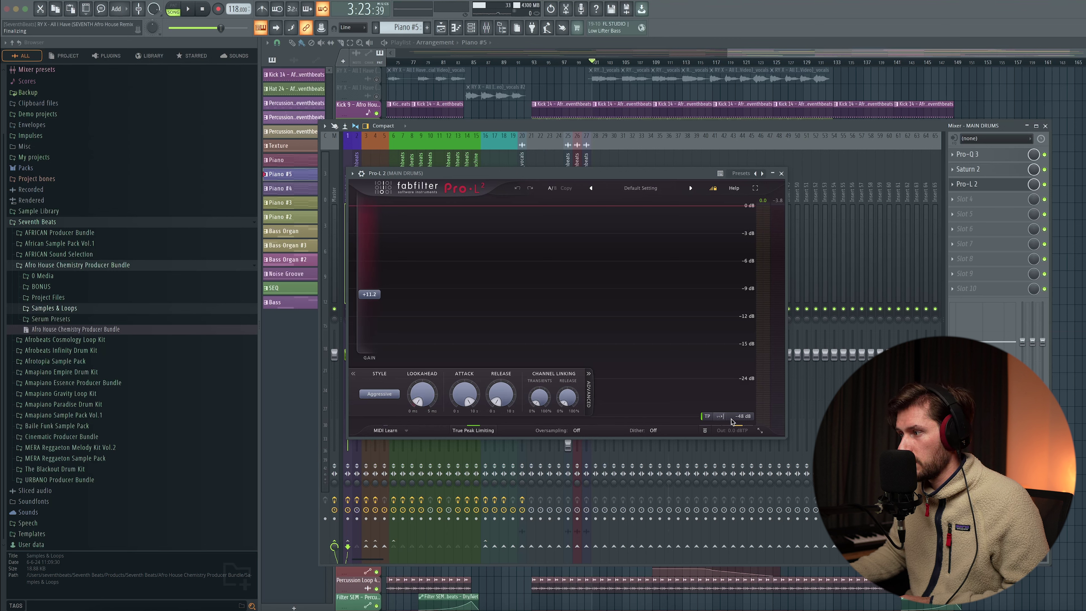
mouse_move(731, 433)
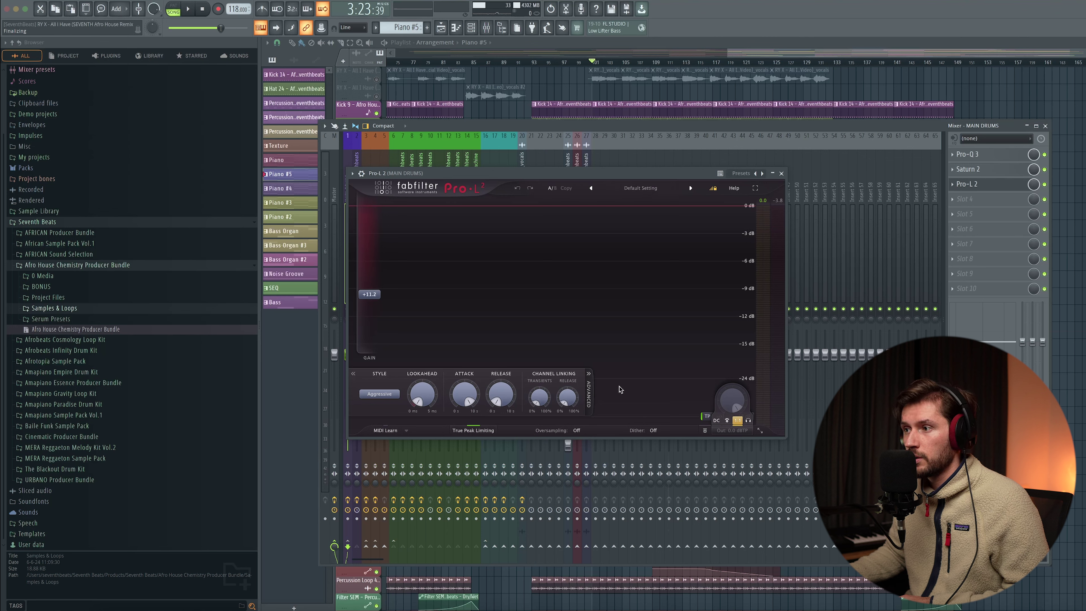
Play the arrangement and slightly adjust the Gain of Pro-L 2 on the MAIN DRUMS track.
mouse_move(359, 340)
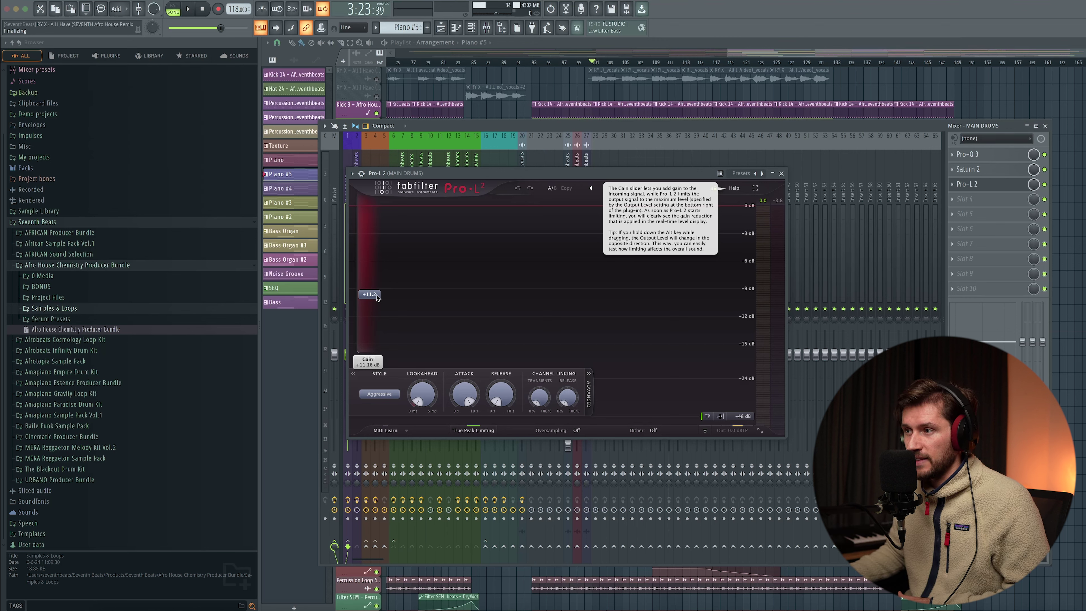
key("space")
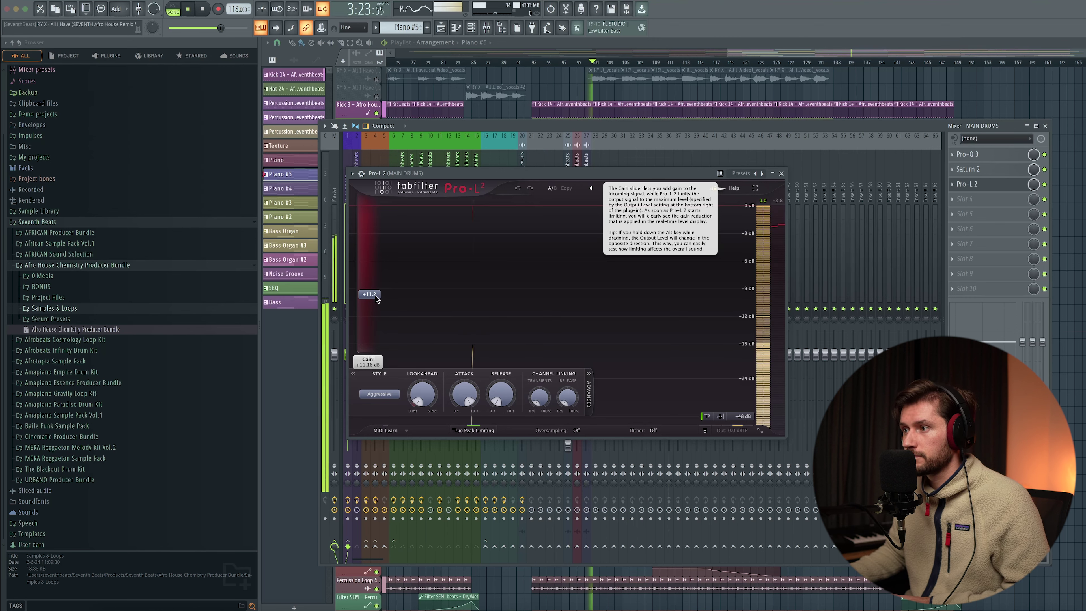
mouse_move(374, 298)
left_mouse_down()
mouse_move(368, 369)
mouse_move(377, 293)
left_mouse_up()
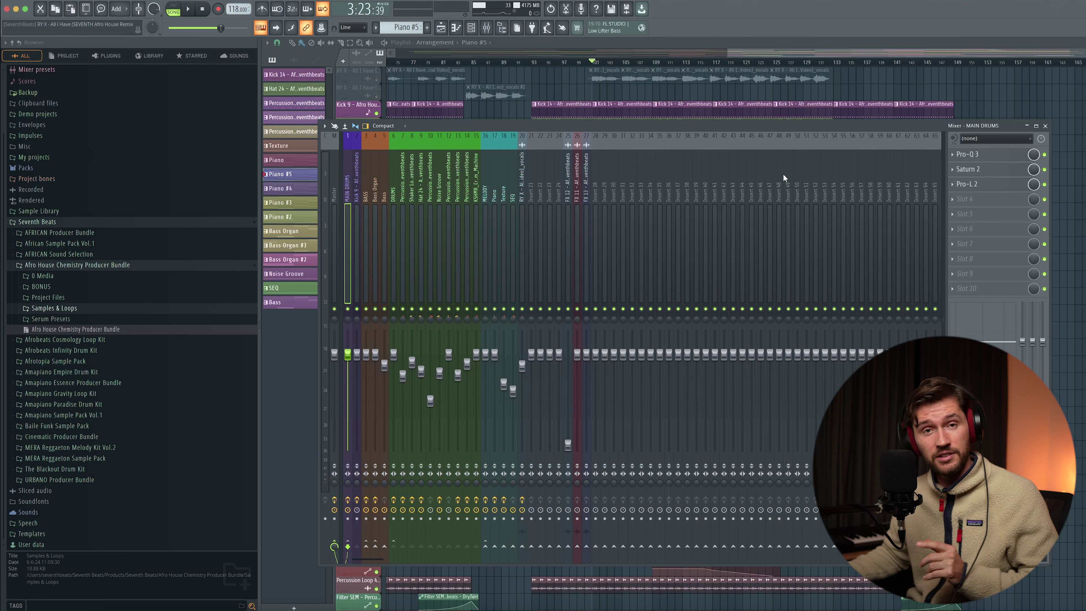
Examine the Pro-Q 3 curve and the Saturn 2 Drive setting on the Master track.
key("Left")
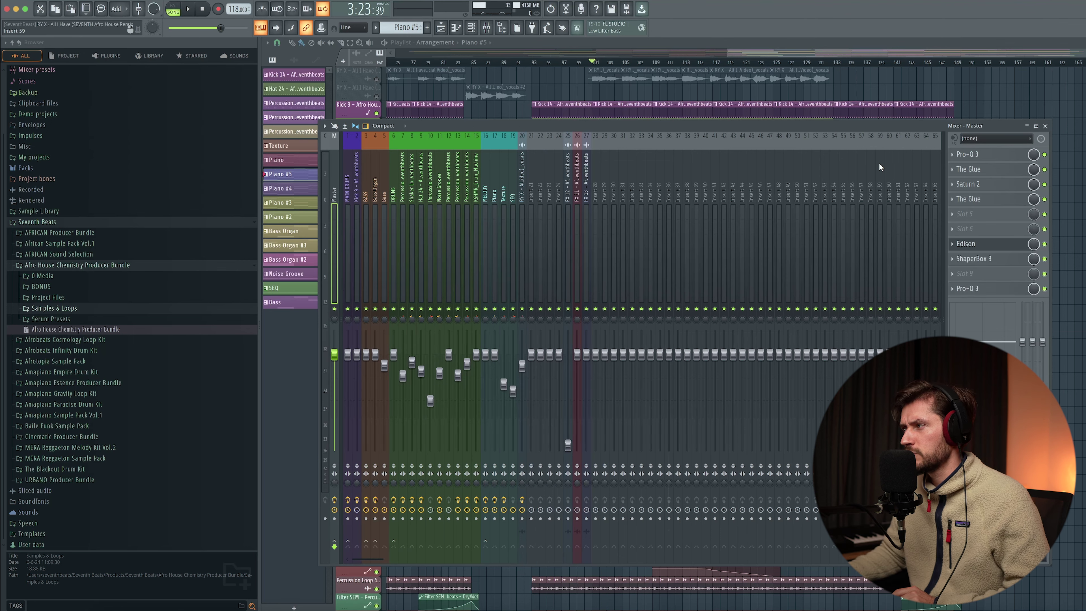
left_click(968, 154)
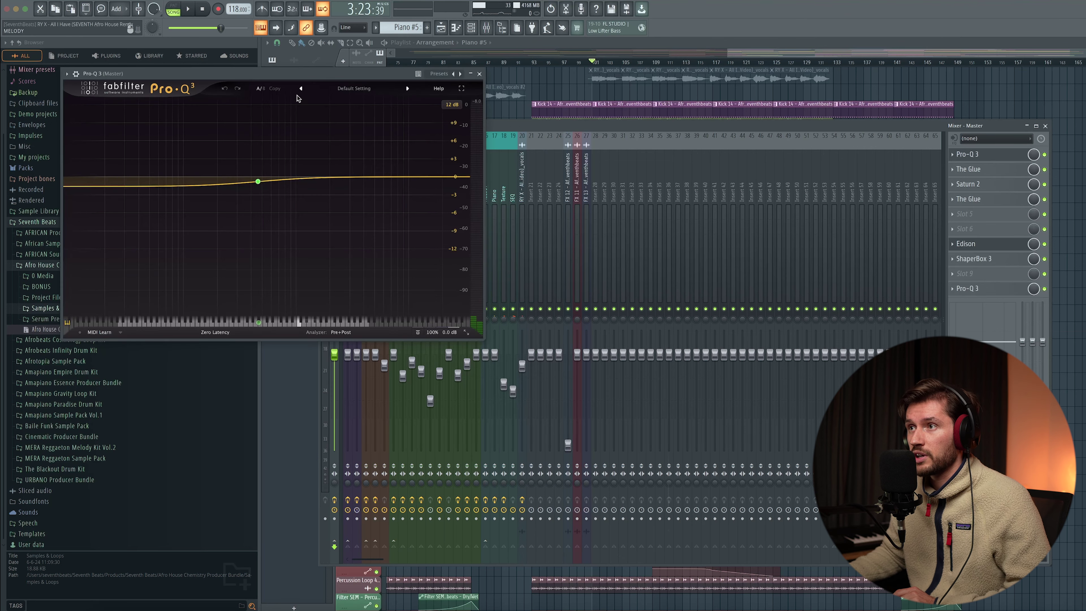
left_click_drag(250, 81, 462, 150)
mouse_move(462, 256)
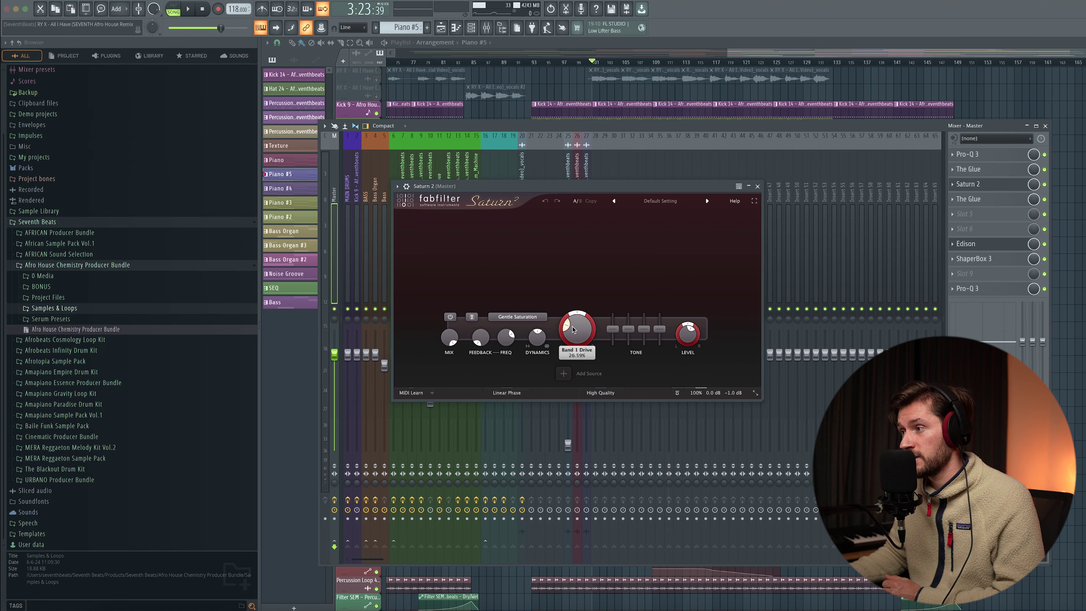
left_click(750, 188)
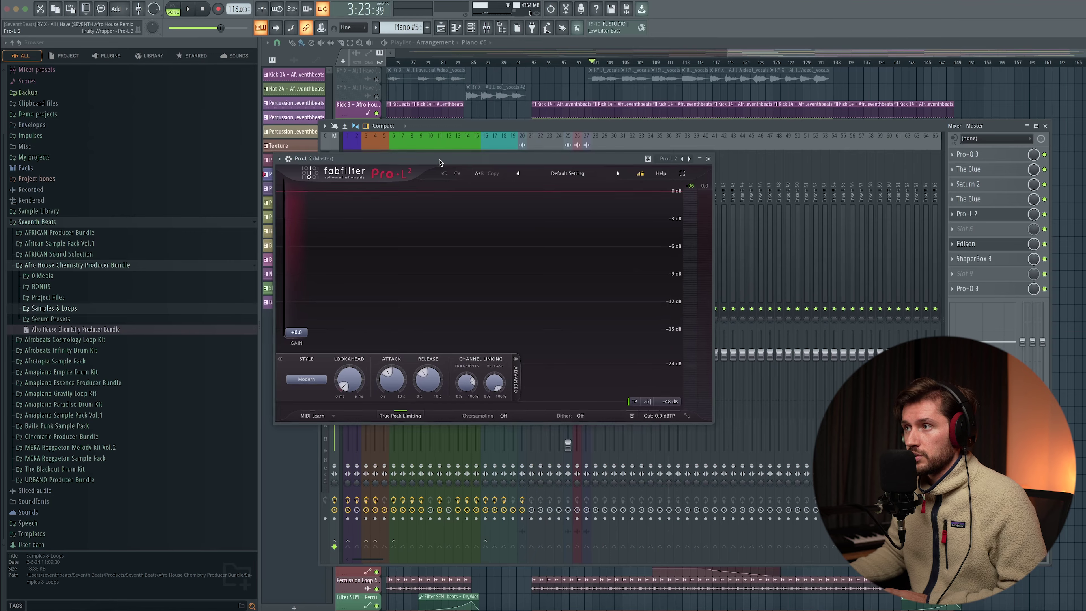
Load the Loud preset "EDM - Punchy" in Pro-L 2 on the Master track.
left_click_drag(439, 163, 520, 208)
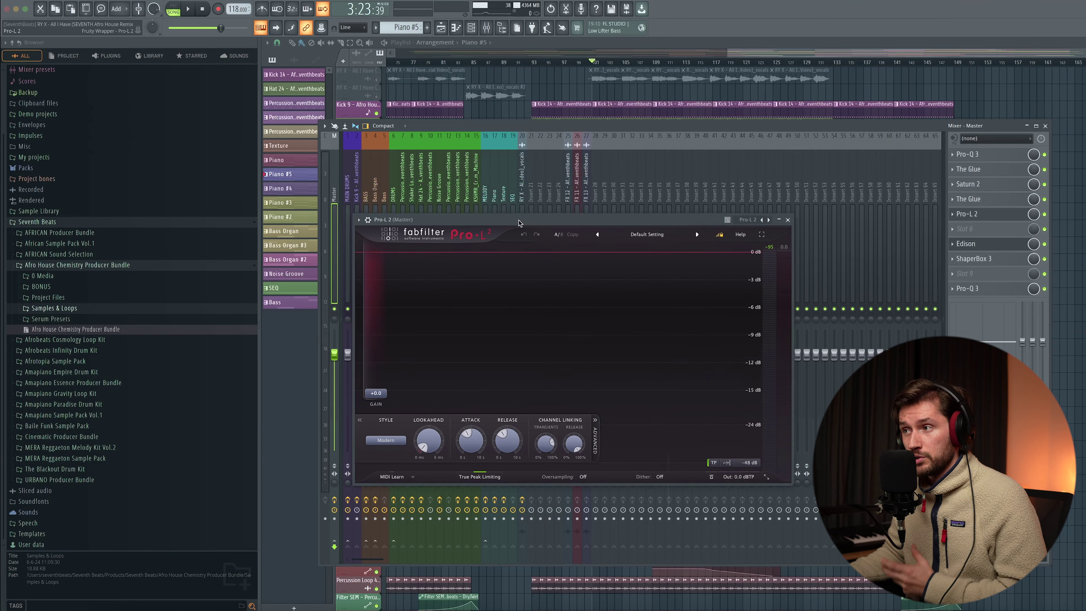
left_click(632, 219)
mouse_move(633, 244)
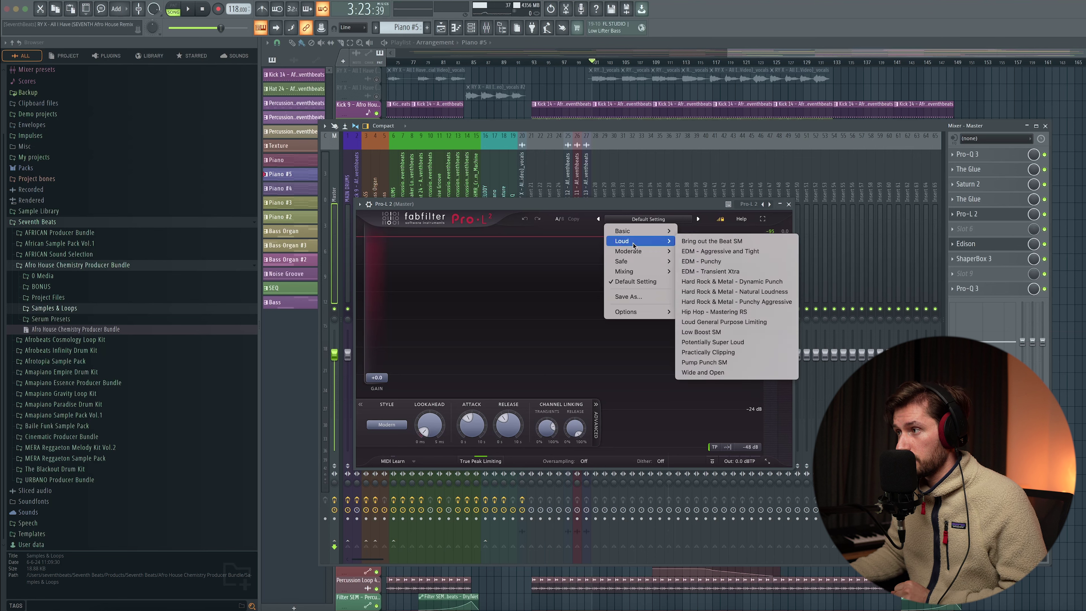
left_click(696, 263)
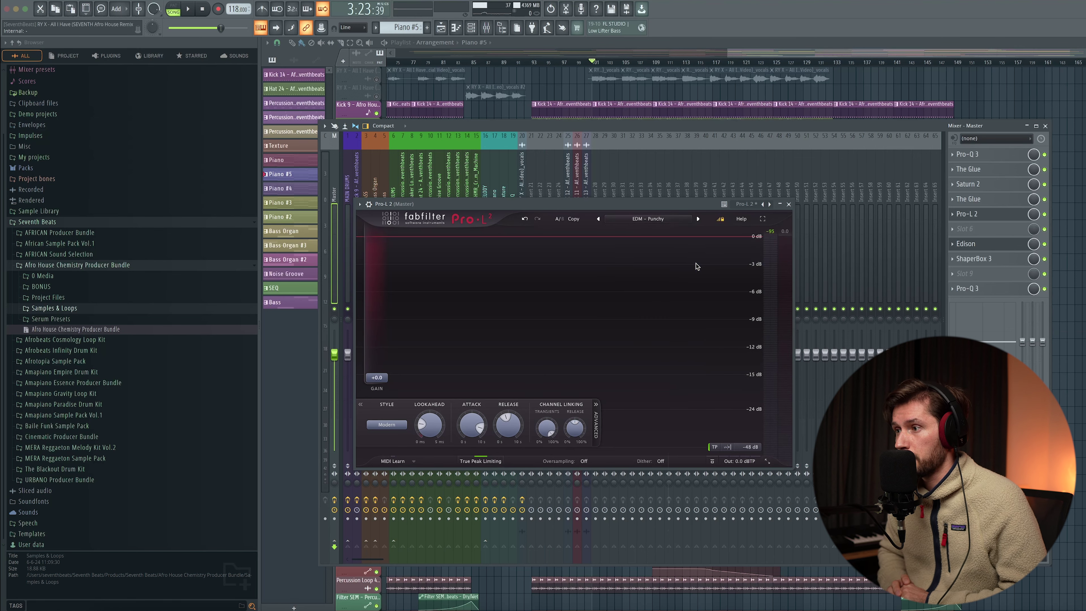
mouse_move(382, 381)
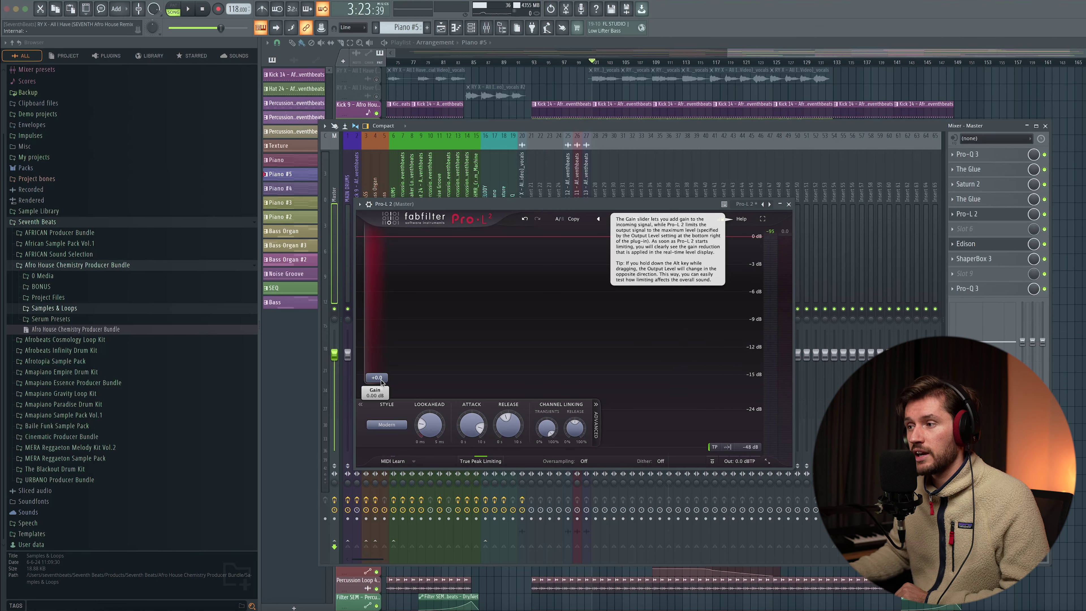